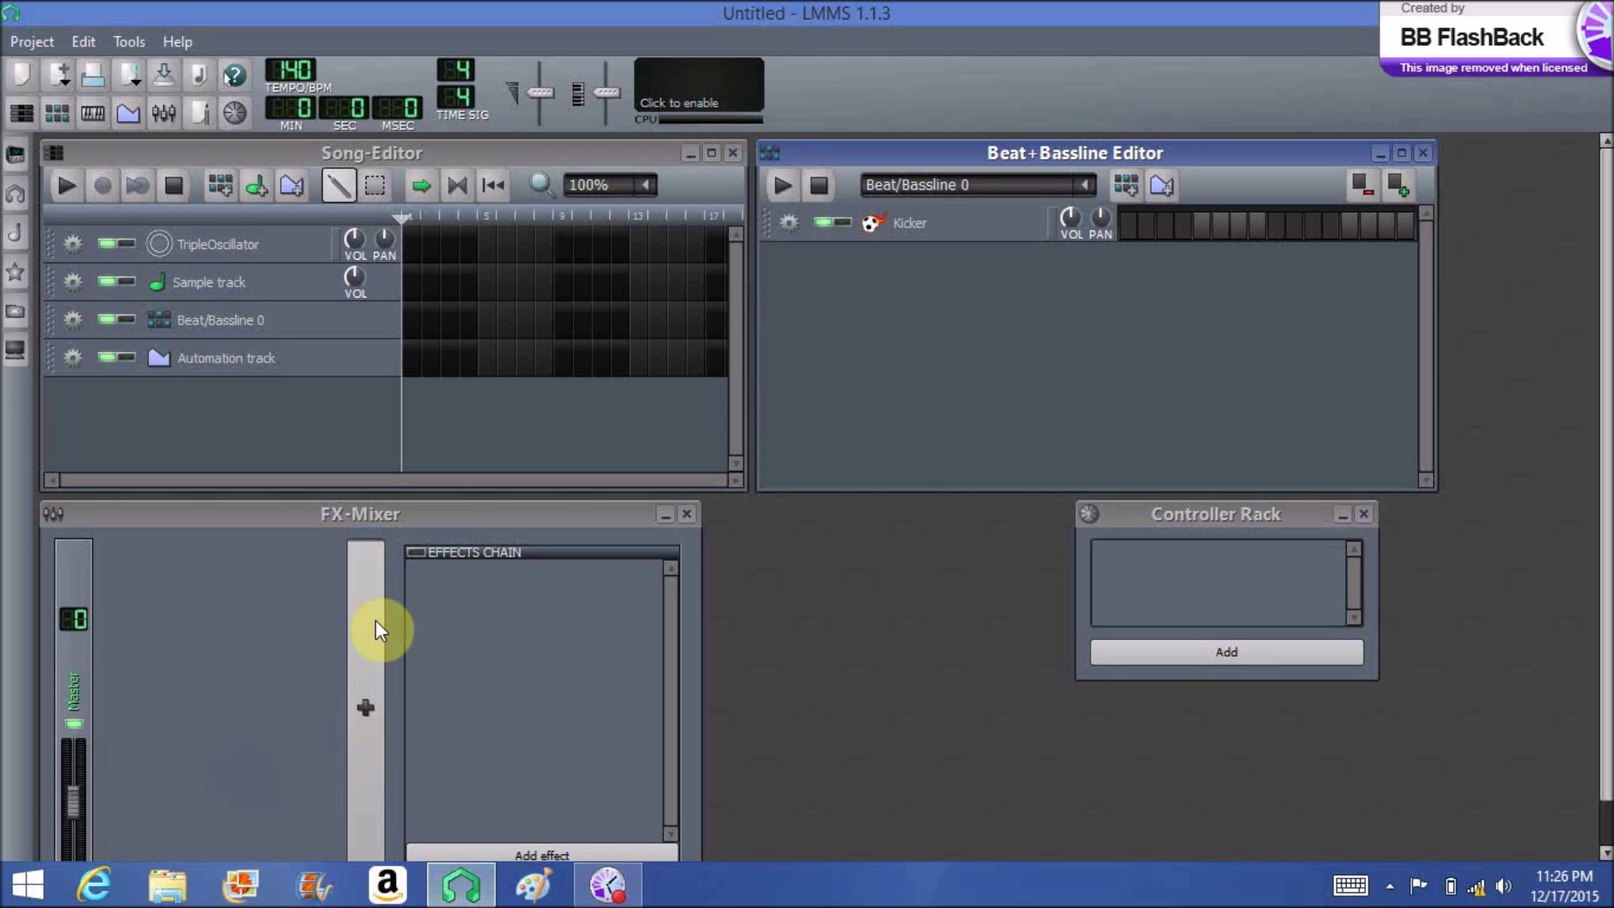
Add a ZynAddSubFX instrument track to the song below the Automation track
click(16, 160)
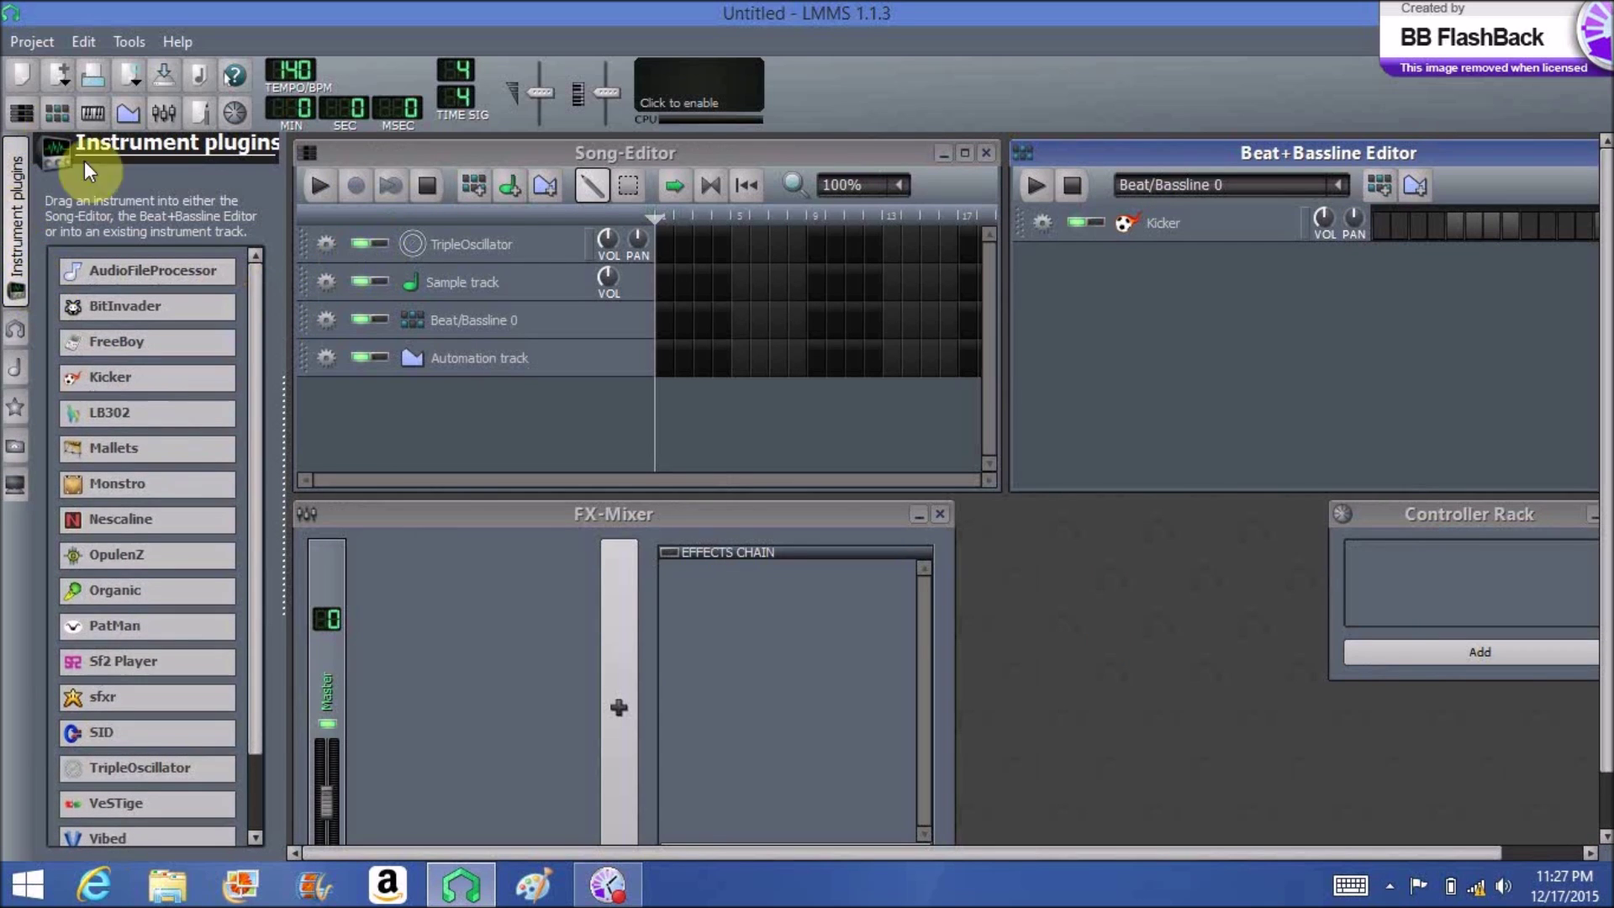
drag(259, 401, 259, 511)
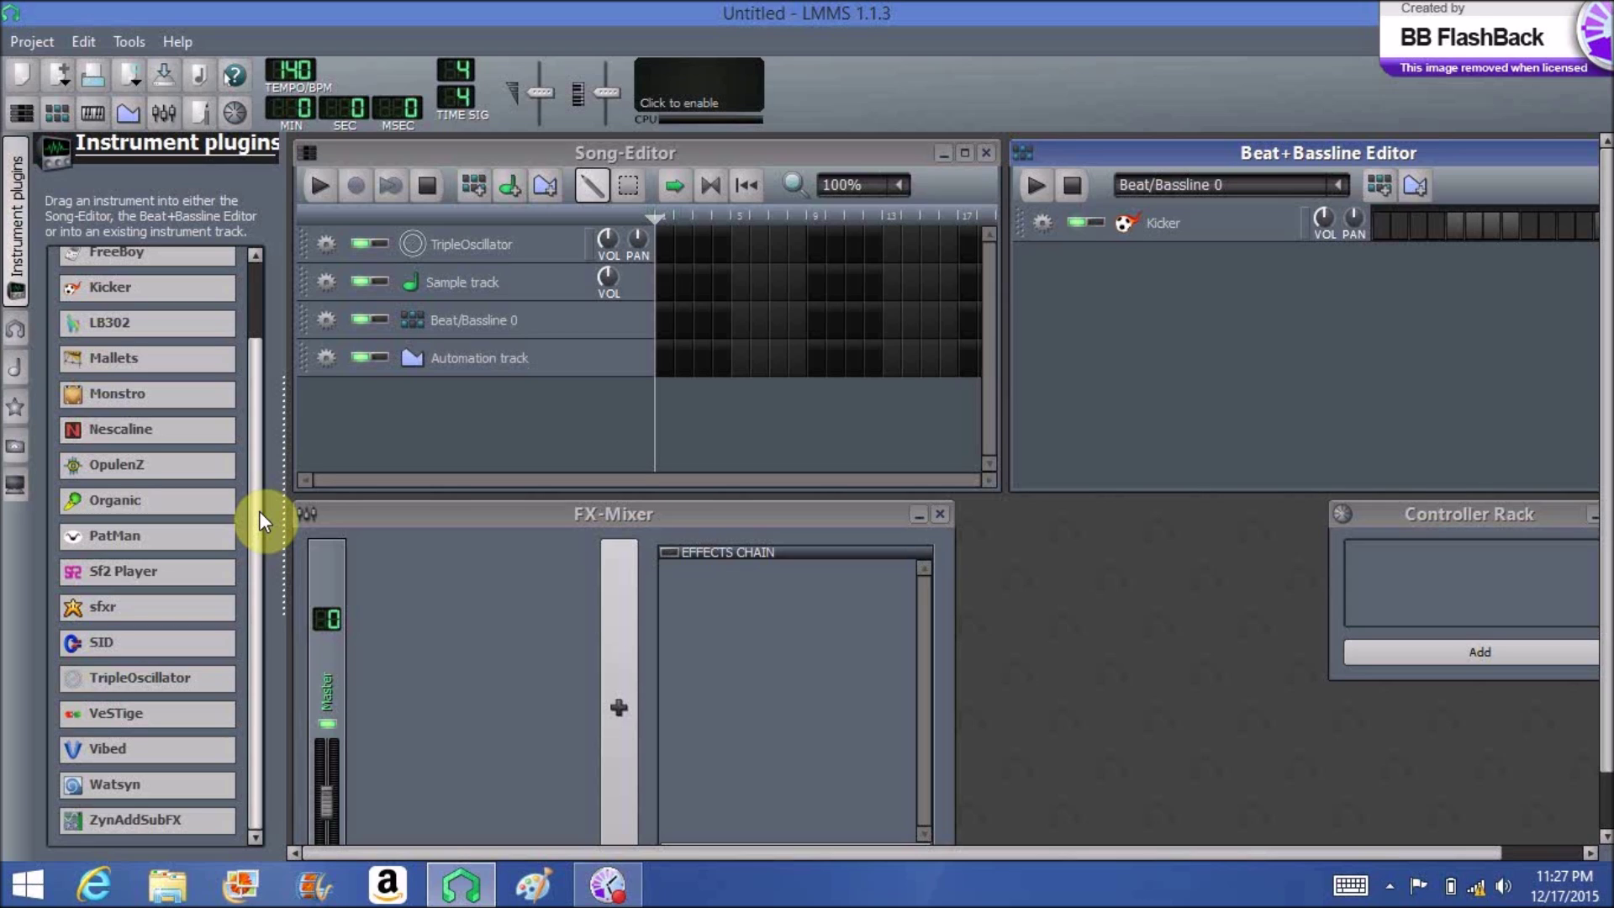
mouse_move(135, 828)
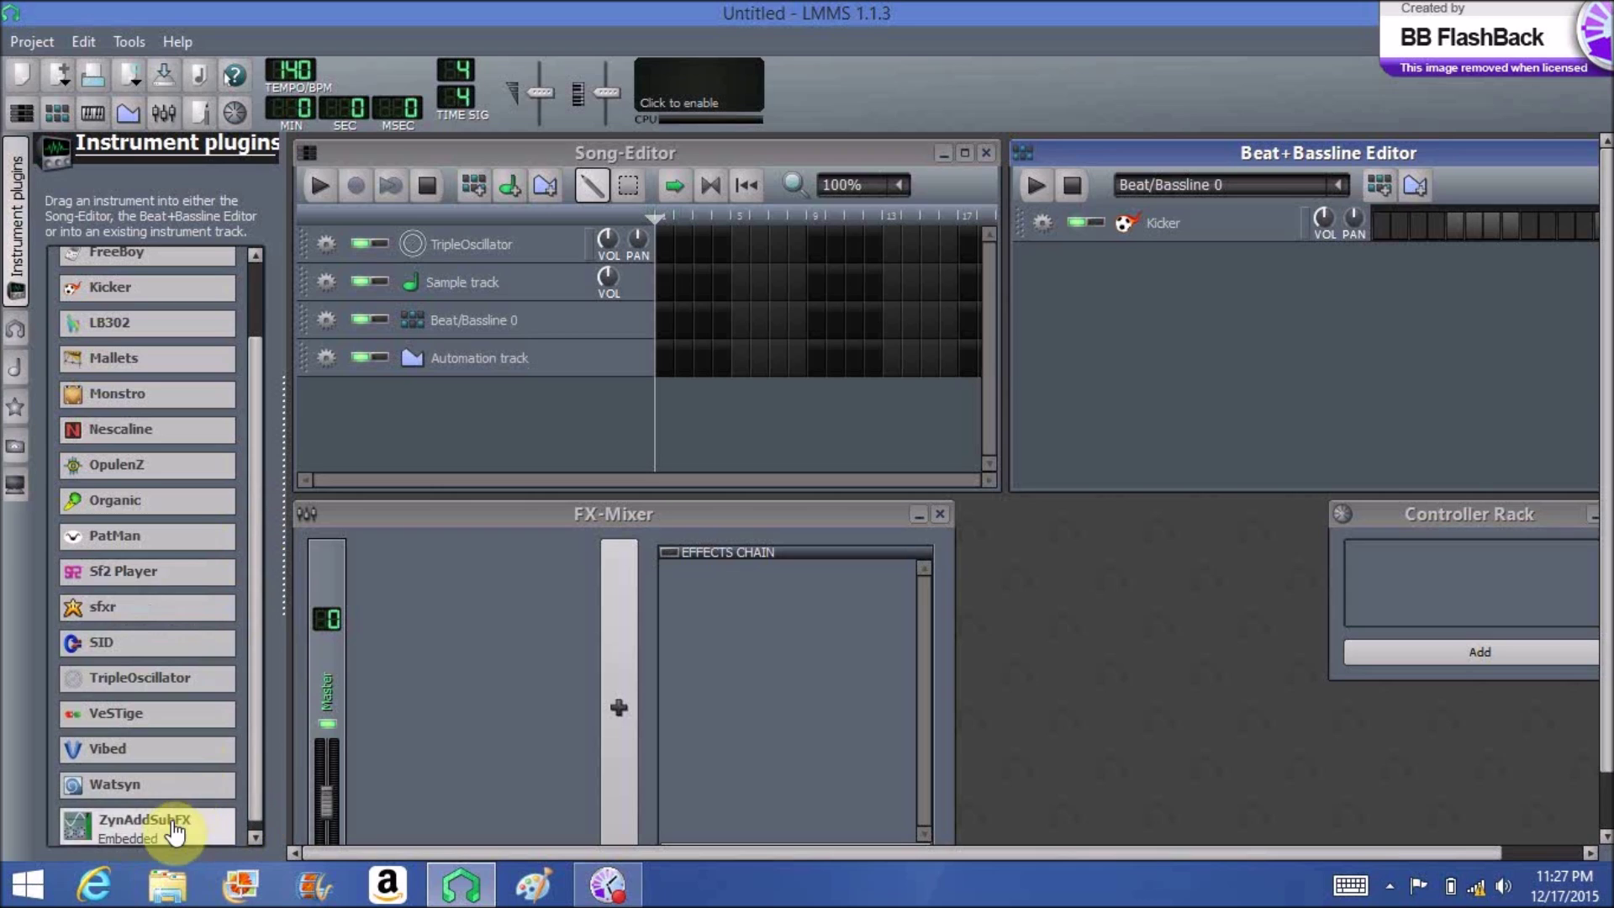
drag(129, 834, 361, 394)
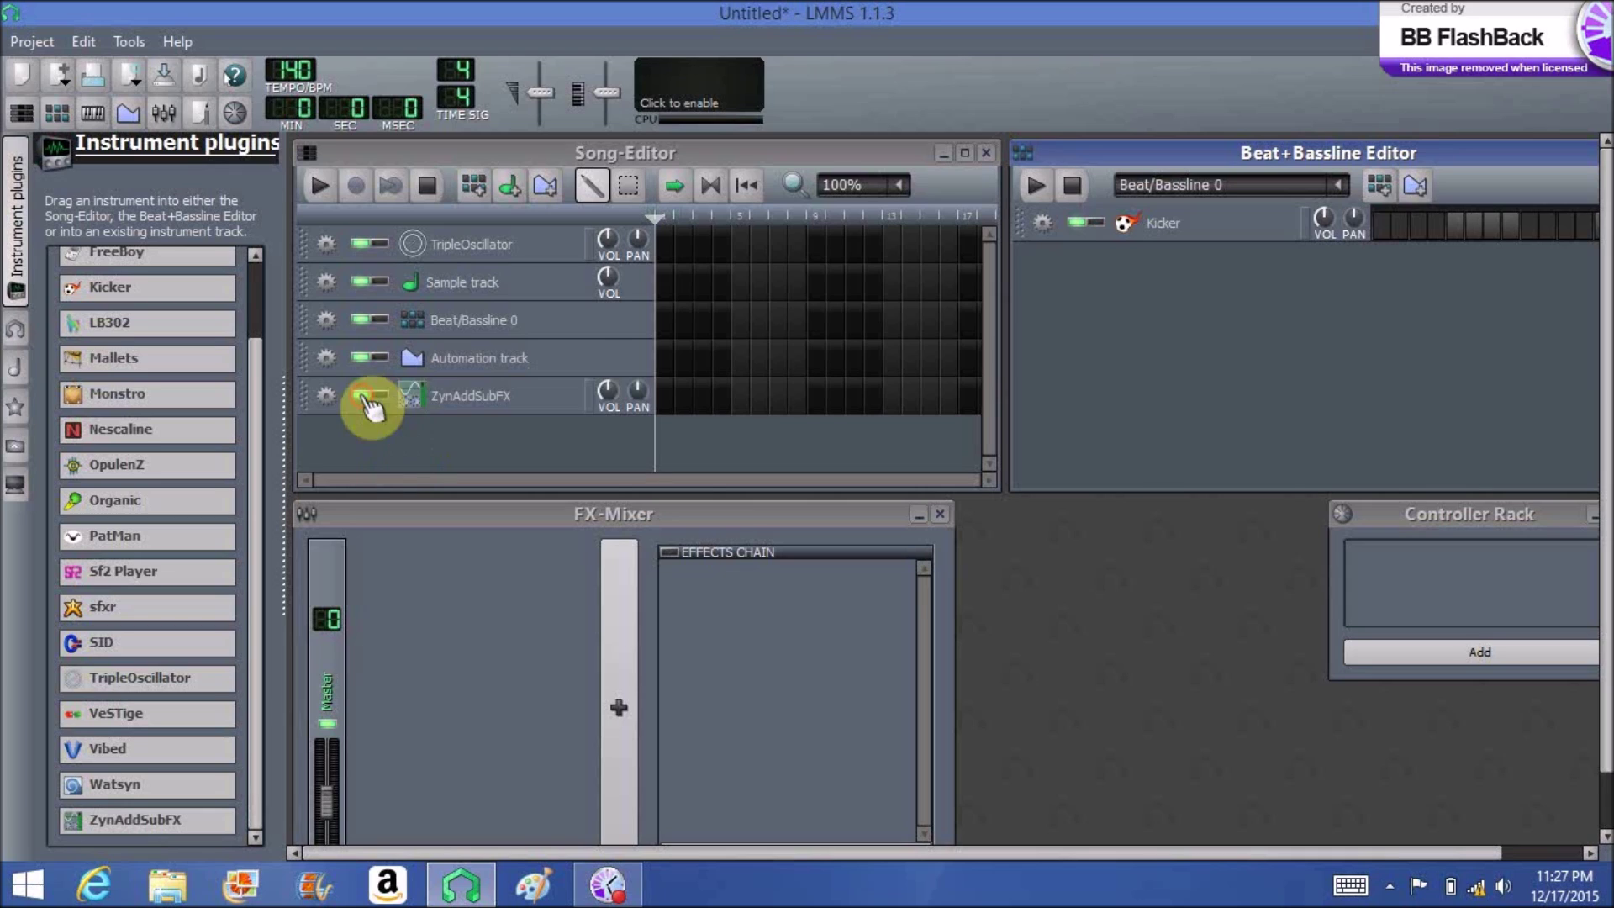
Load the Soft Piano 1 preset from the SynthPiano bank into the ZynAddSubFX track, audition it, and close the instrument window
click(517, 412)
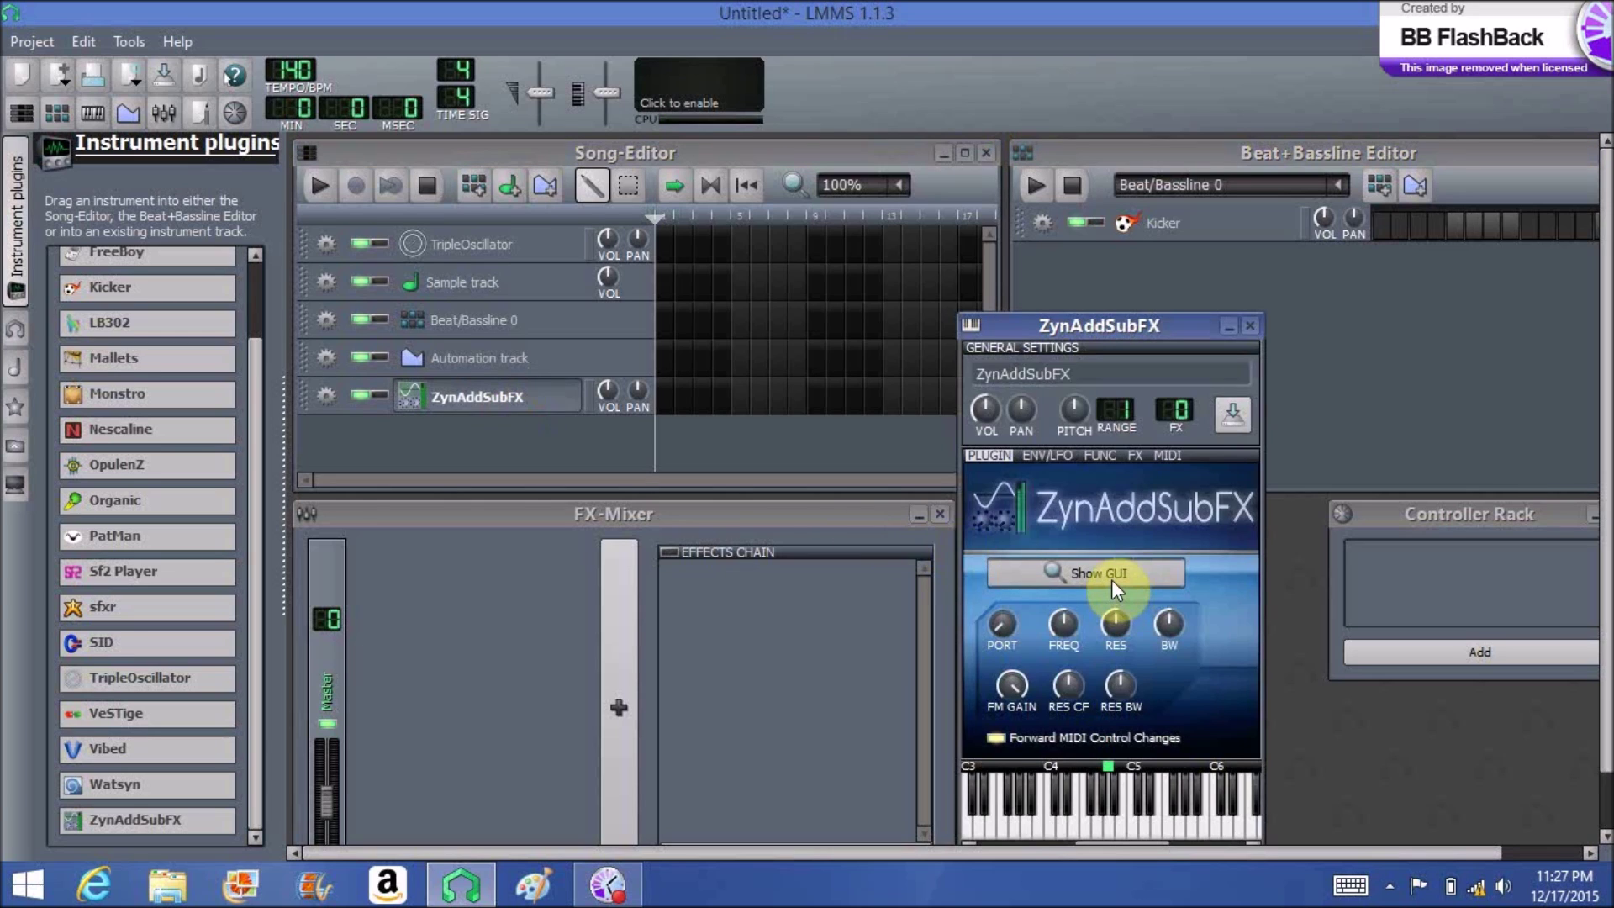
click(1111, 578)
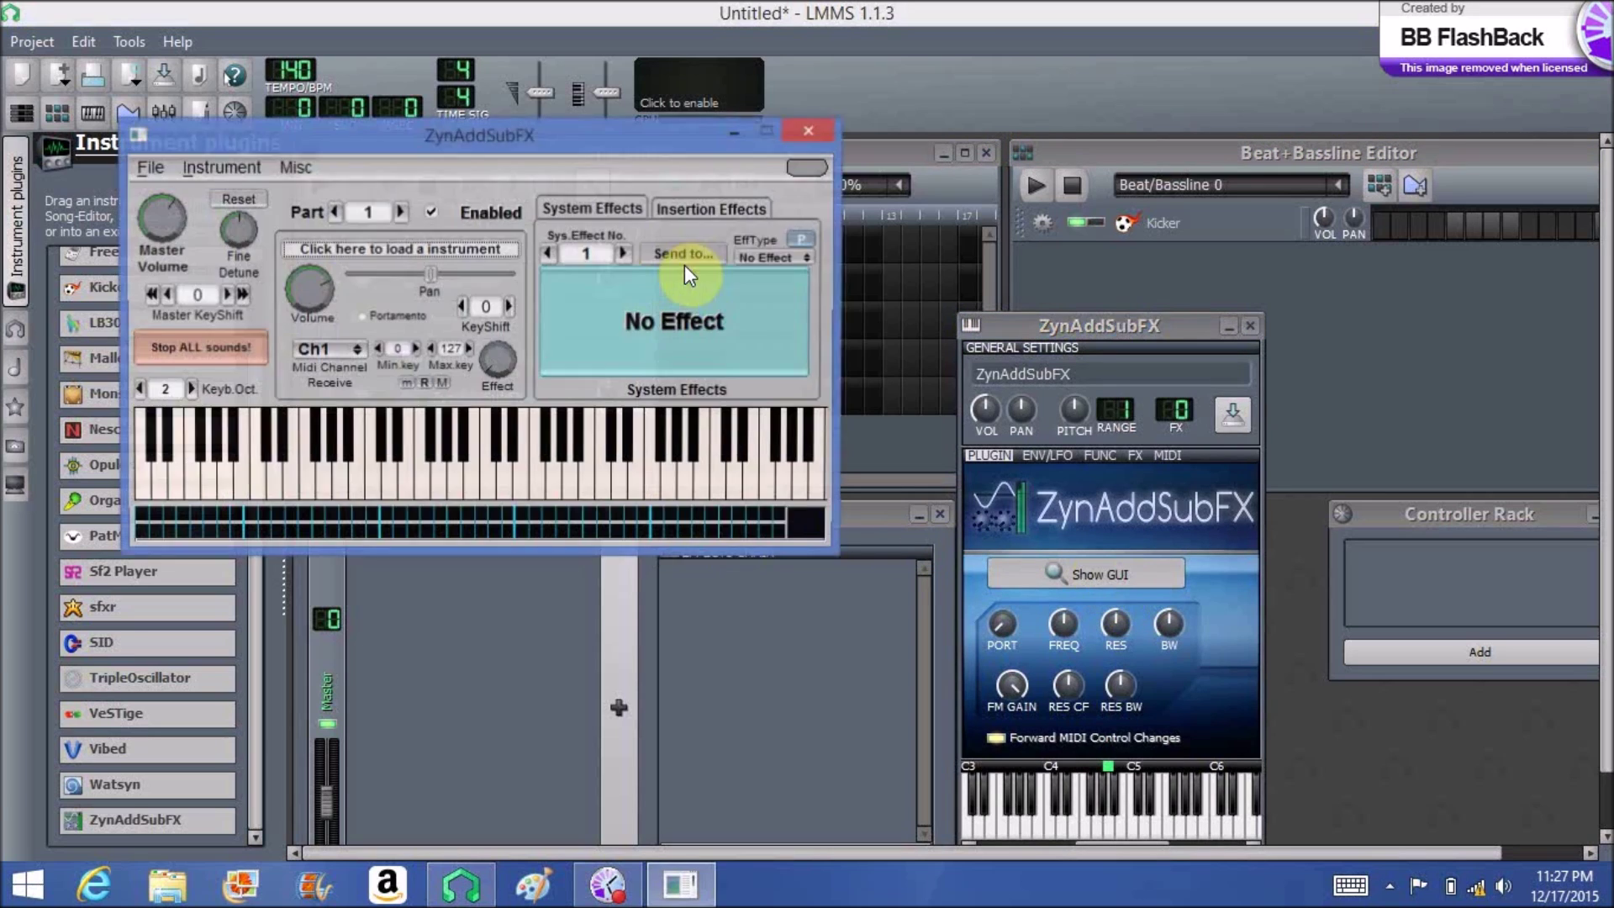
click(228, 169)
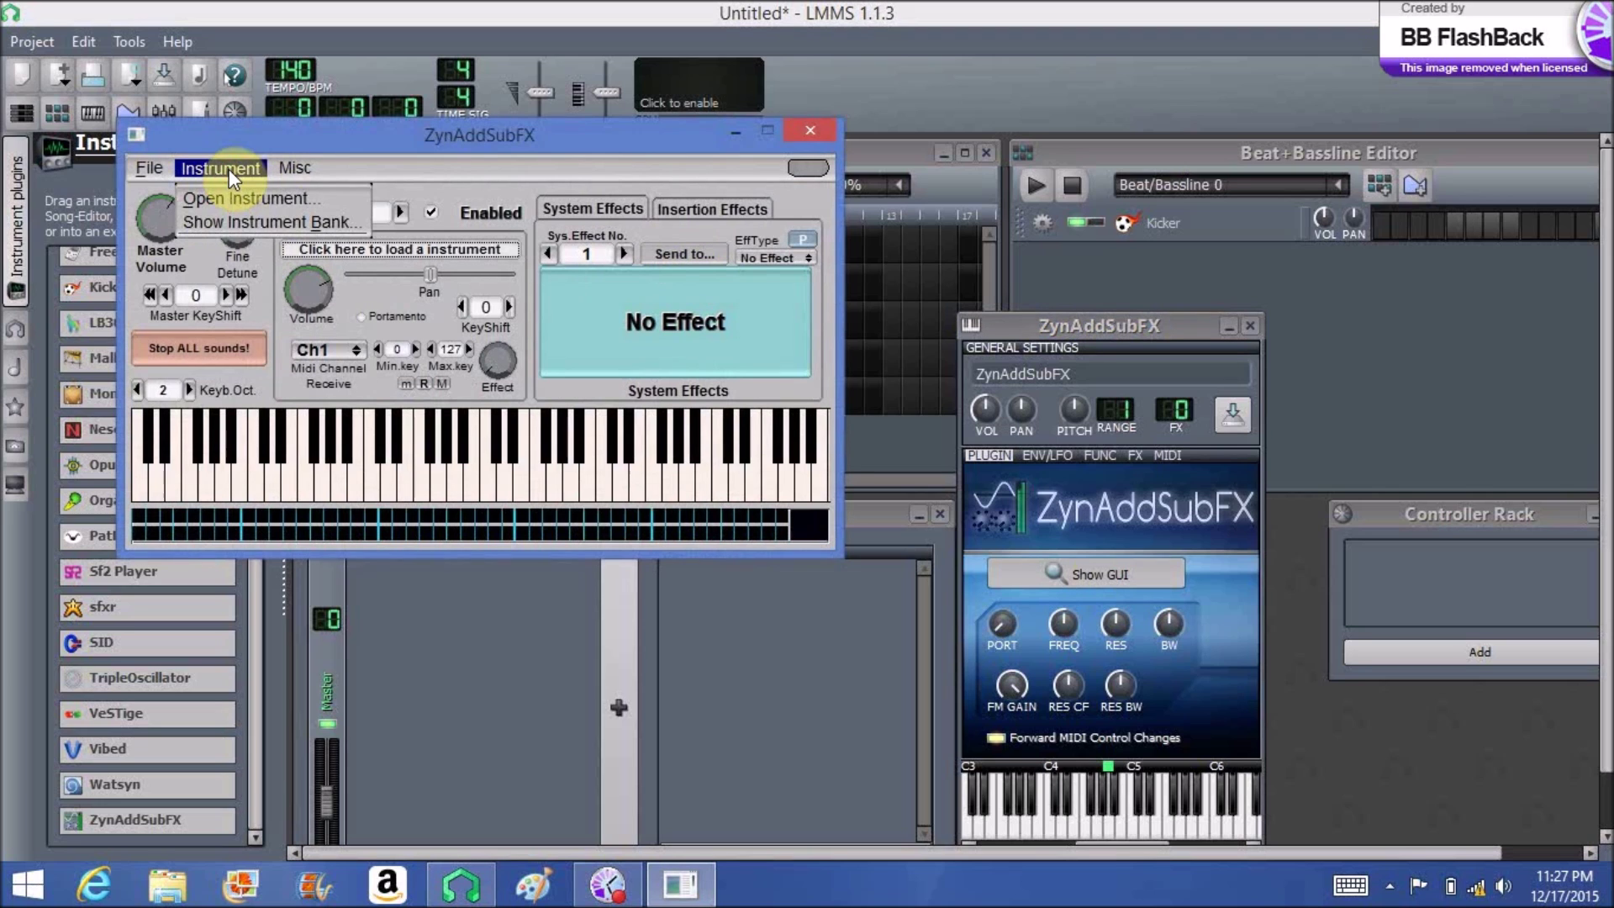
click(244, 221)
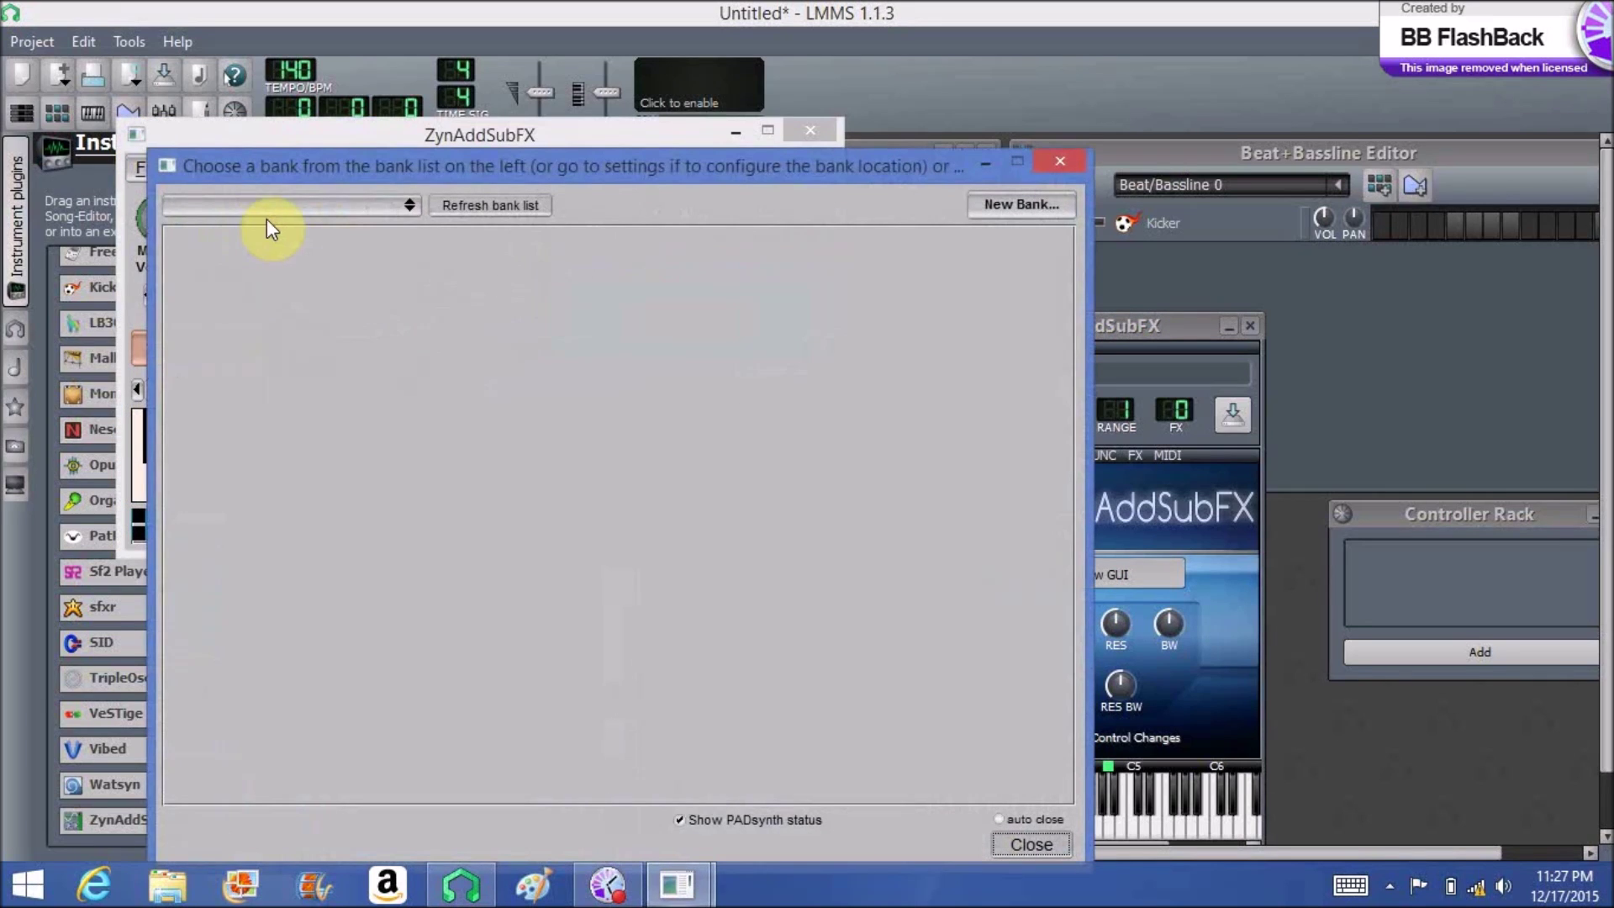
click(409, 207)
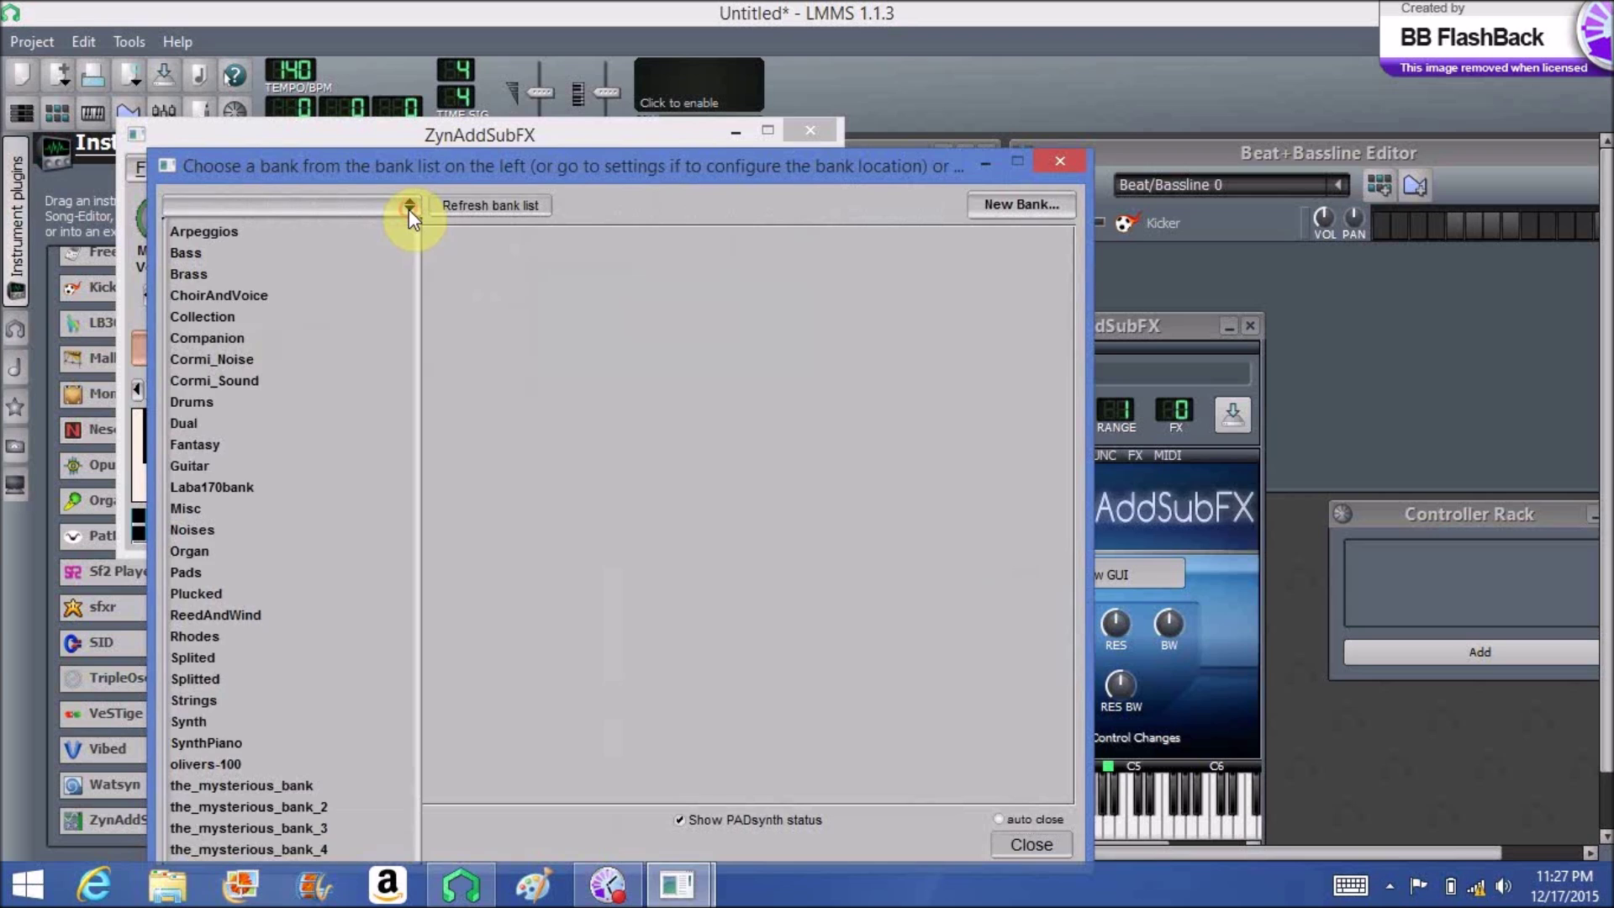
click(328, 735)
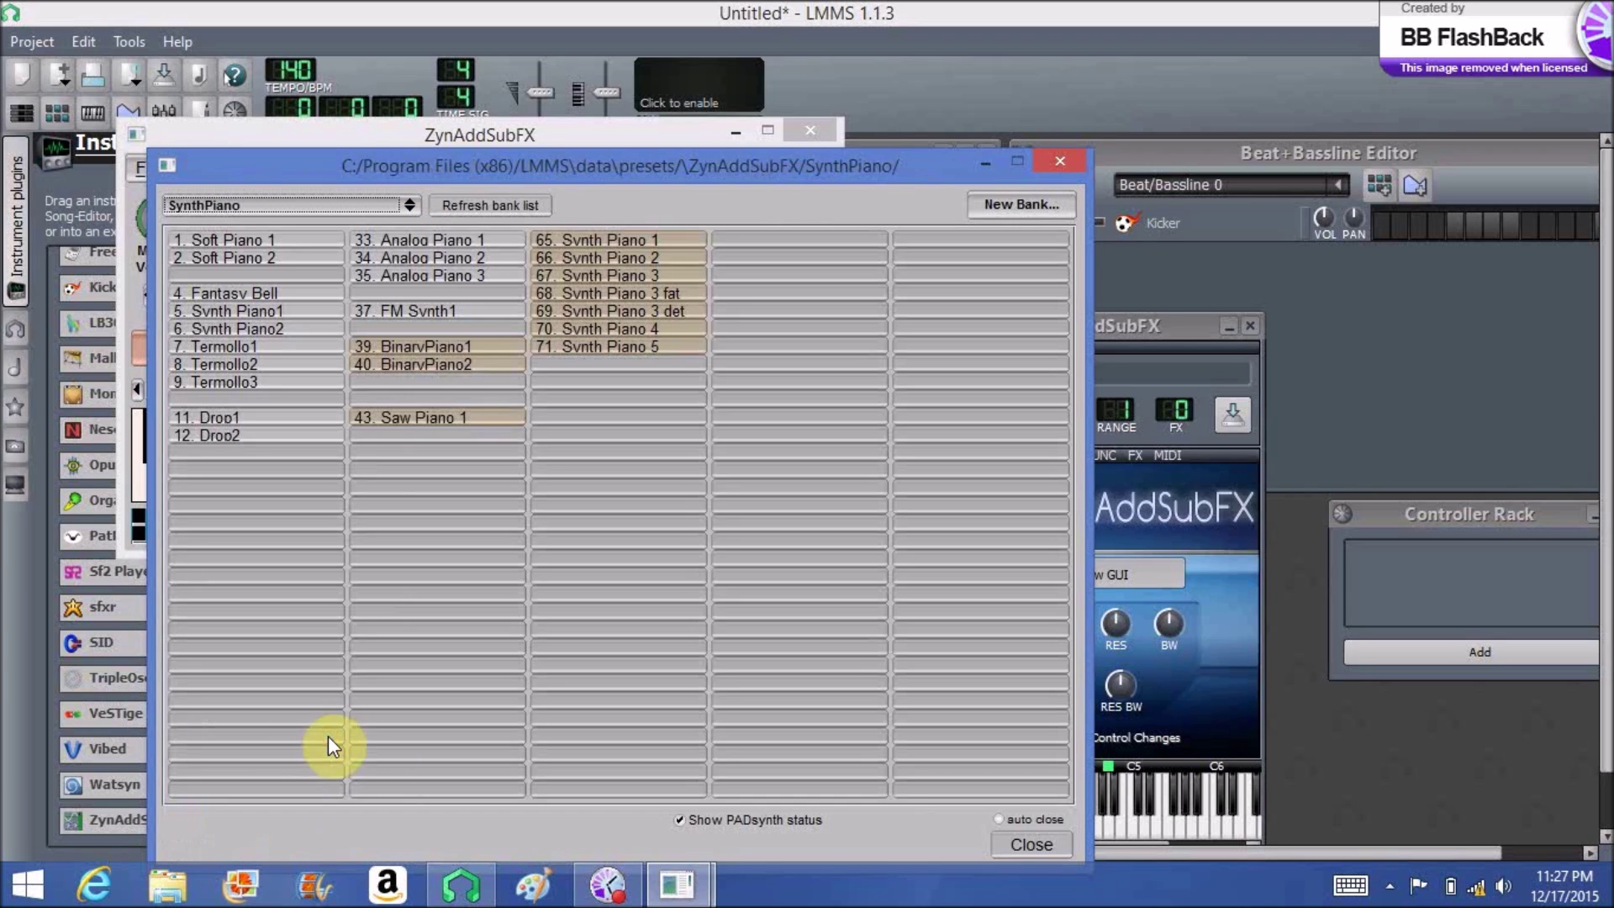
click(259, 239)
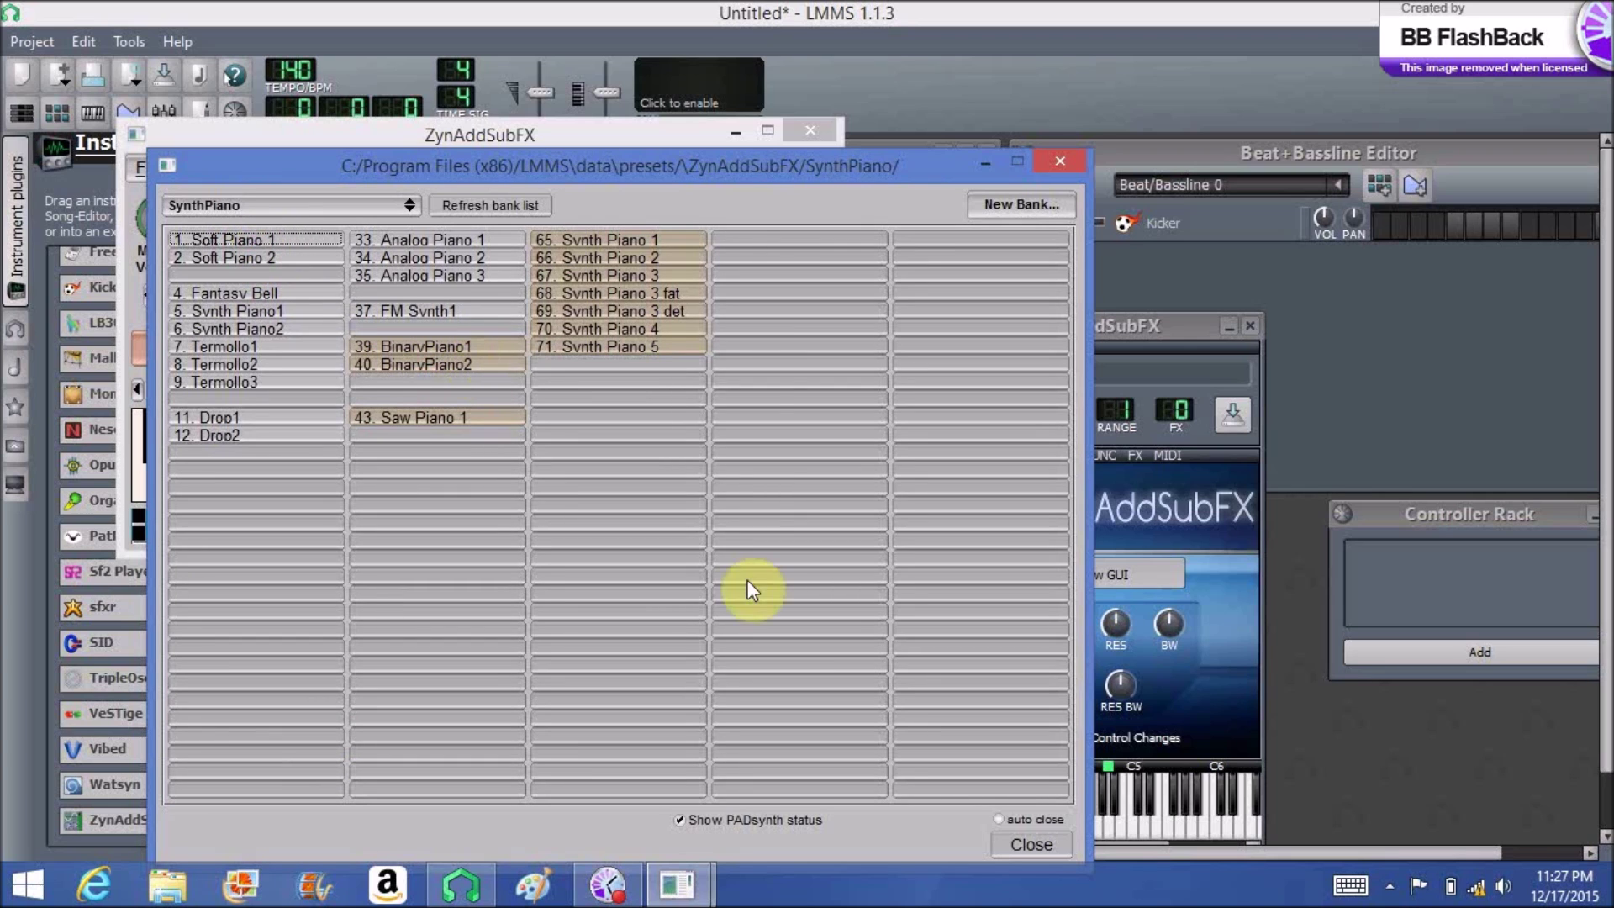
click(1031, 843)
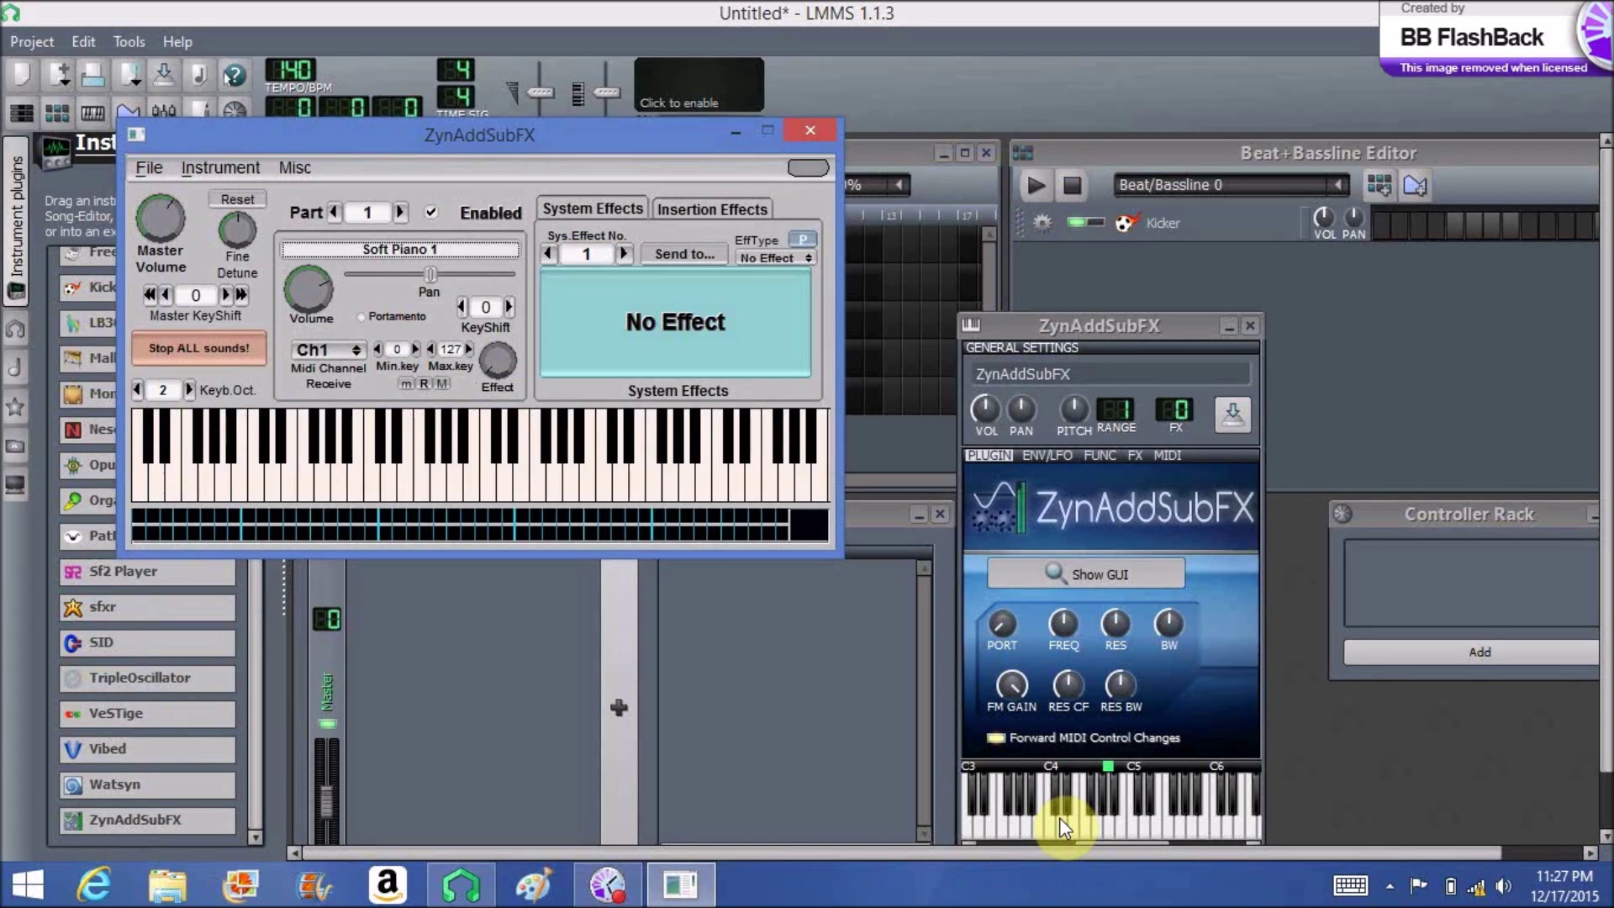
click(1119, 820)
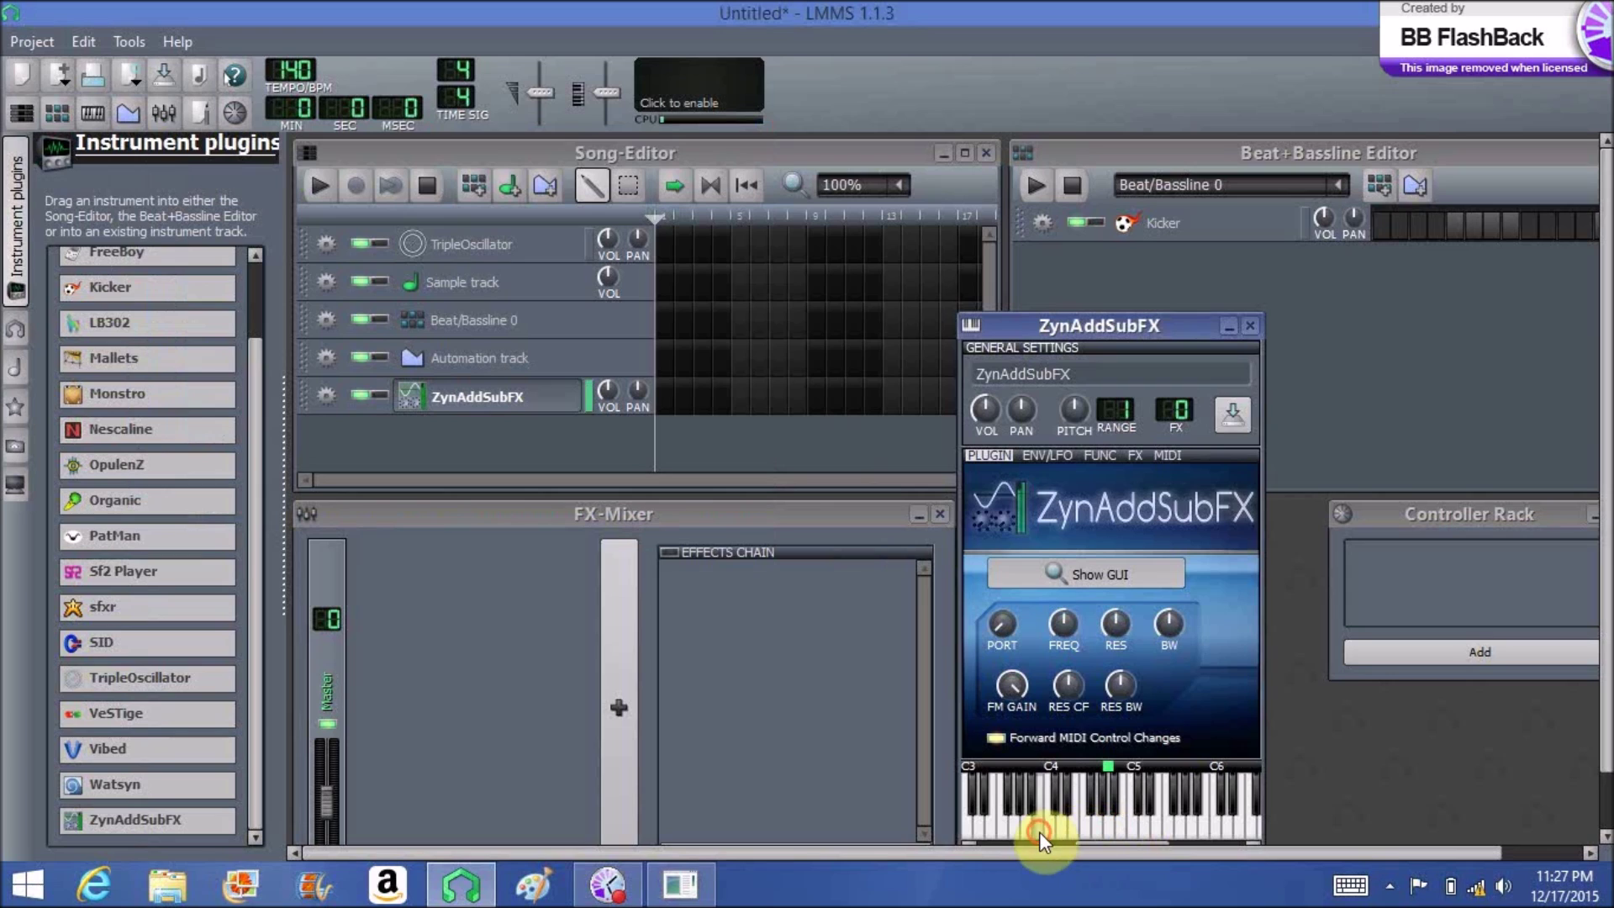
click(1250, 327)
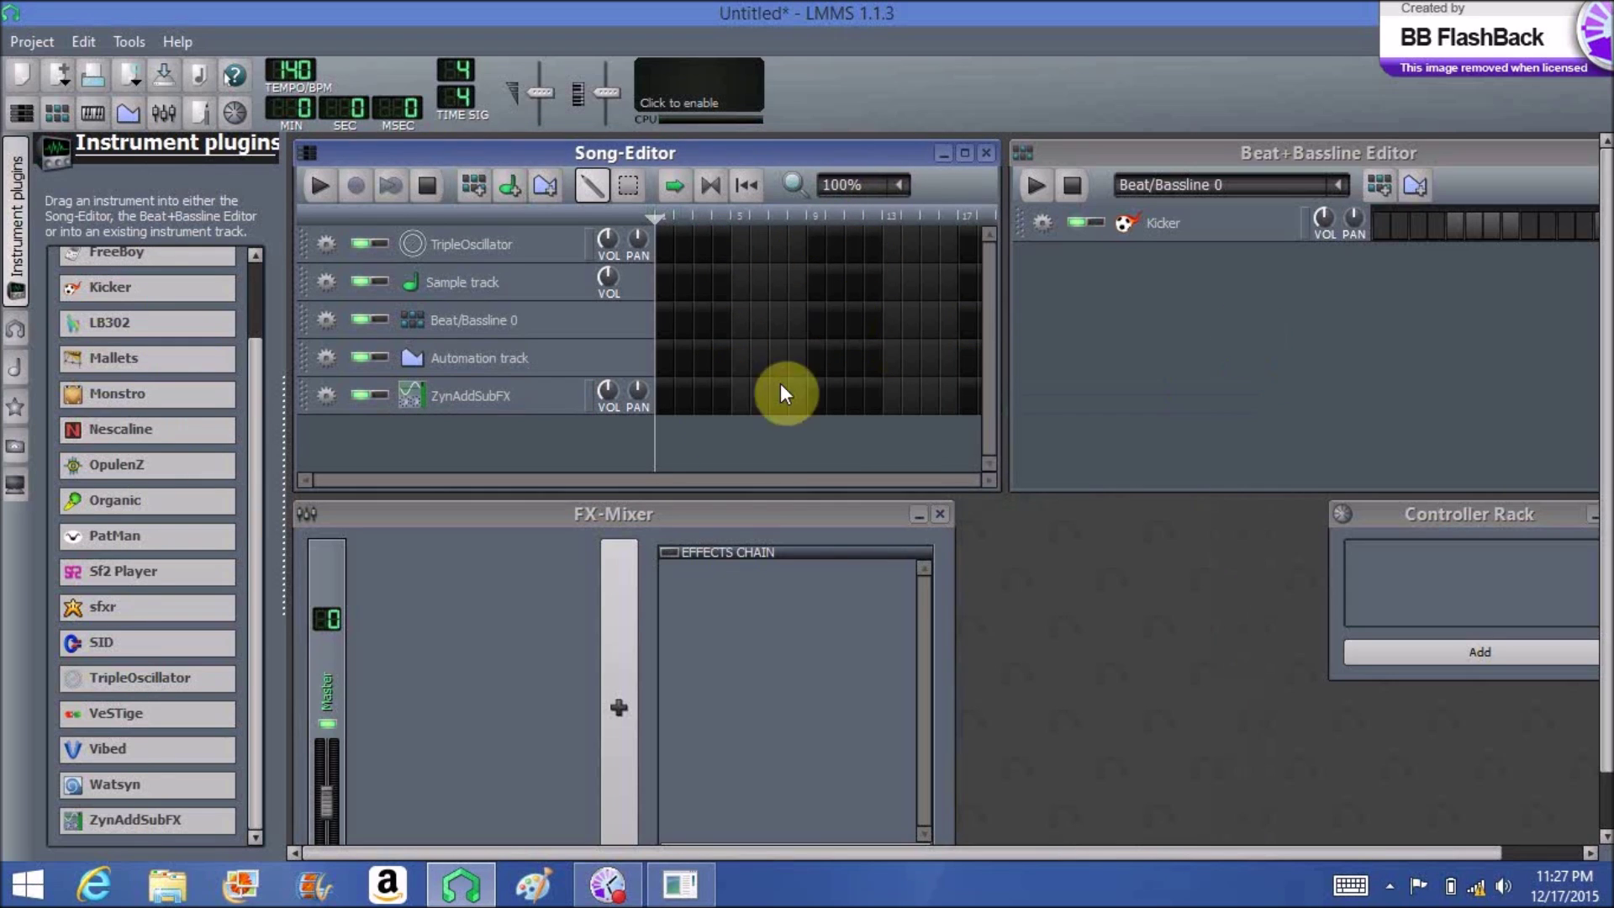
Open the first bar of the ZynAddSubFX track in the piano roll and sound a key above C5
double_click(667, 400)
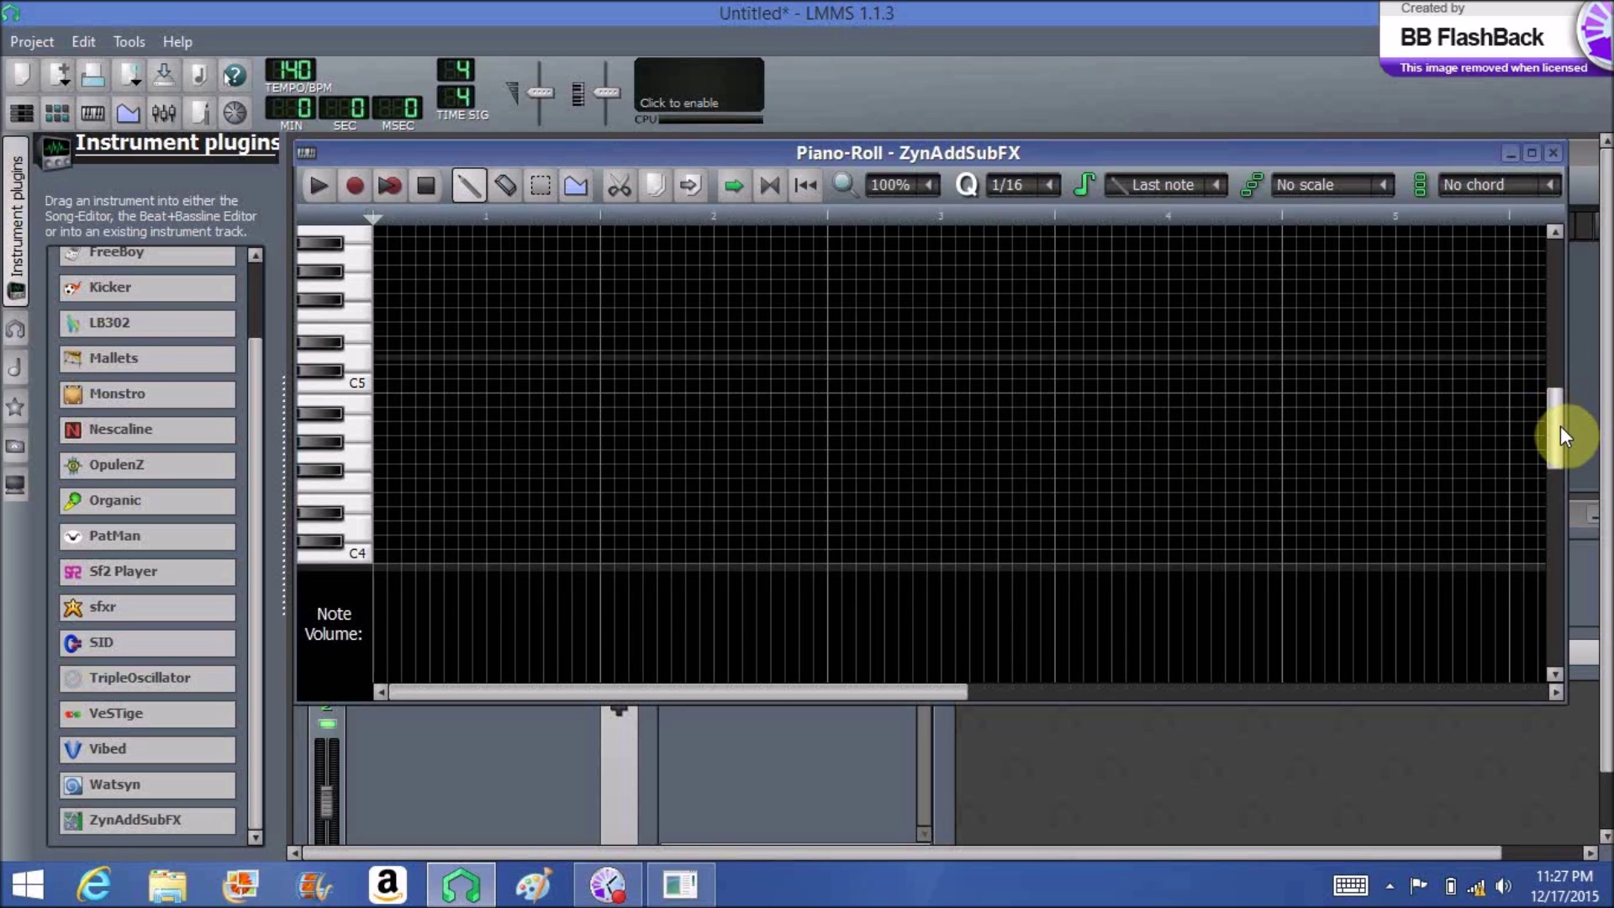
drag(1560, 422, 1555, 400)
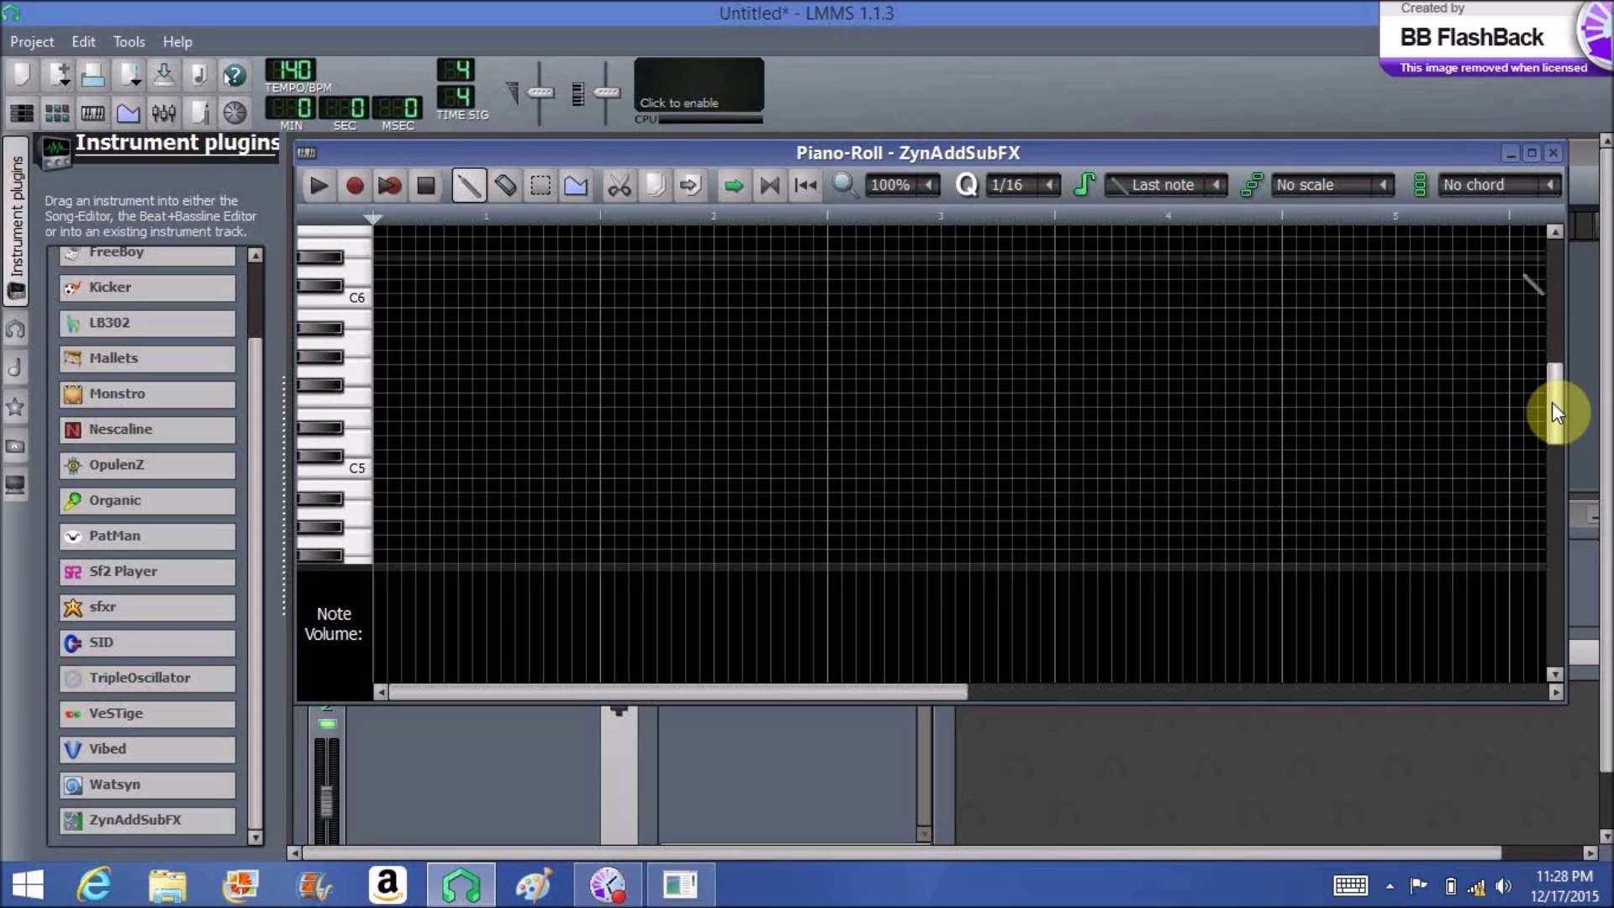
mouse_move(1552, 406)
mouse_down()
mouse_move(1543, 244)
mouse_move(1565, 425)
mouse_move(1560, 401)
mouse_up()
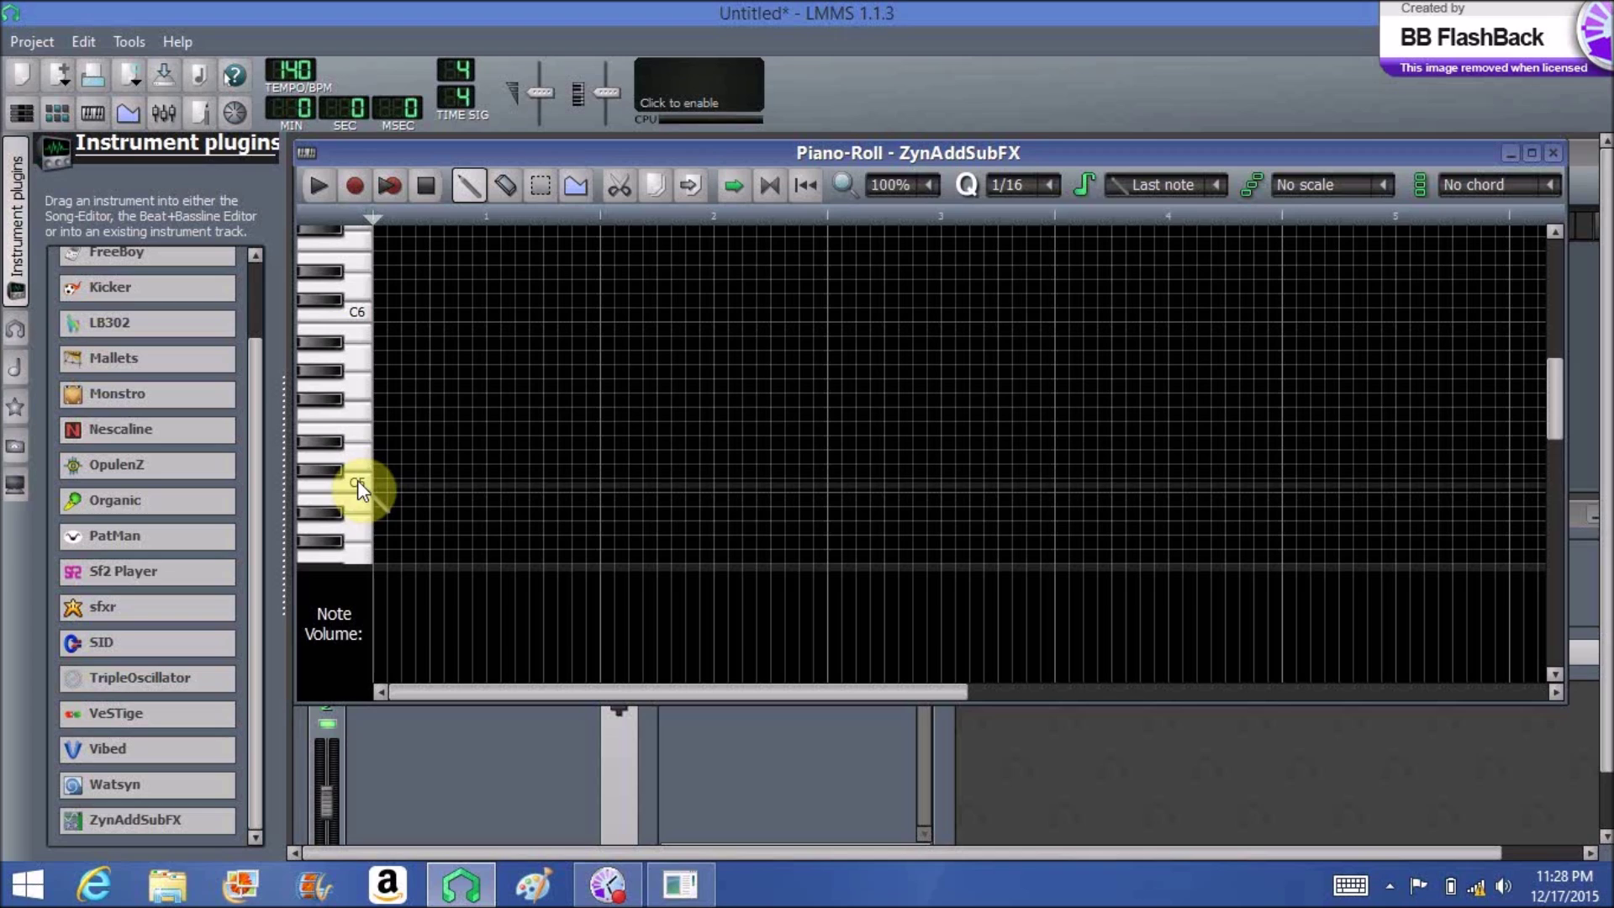
click(359, 432)
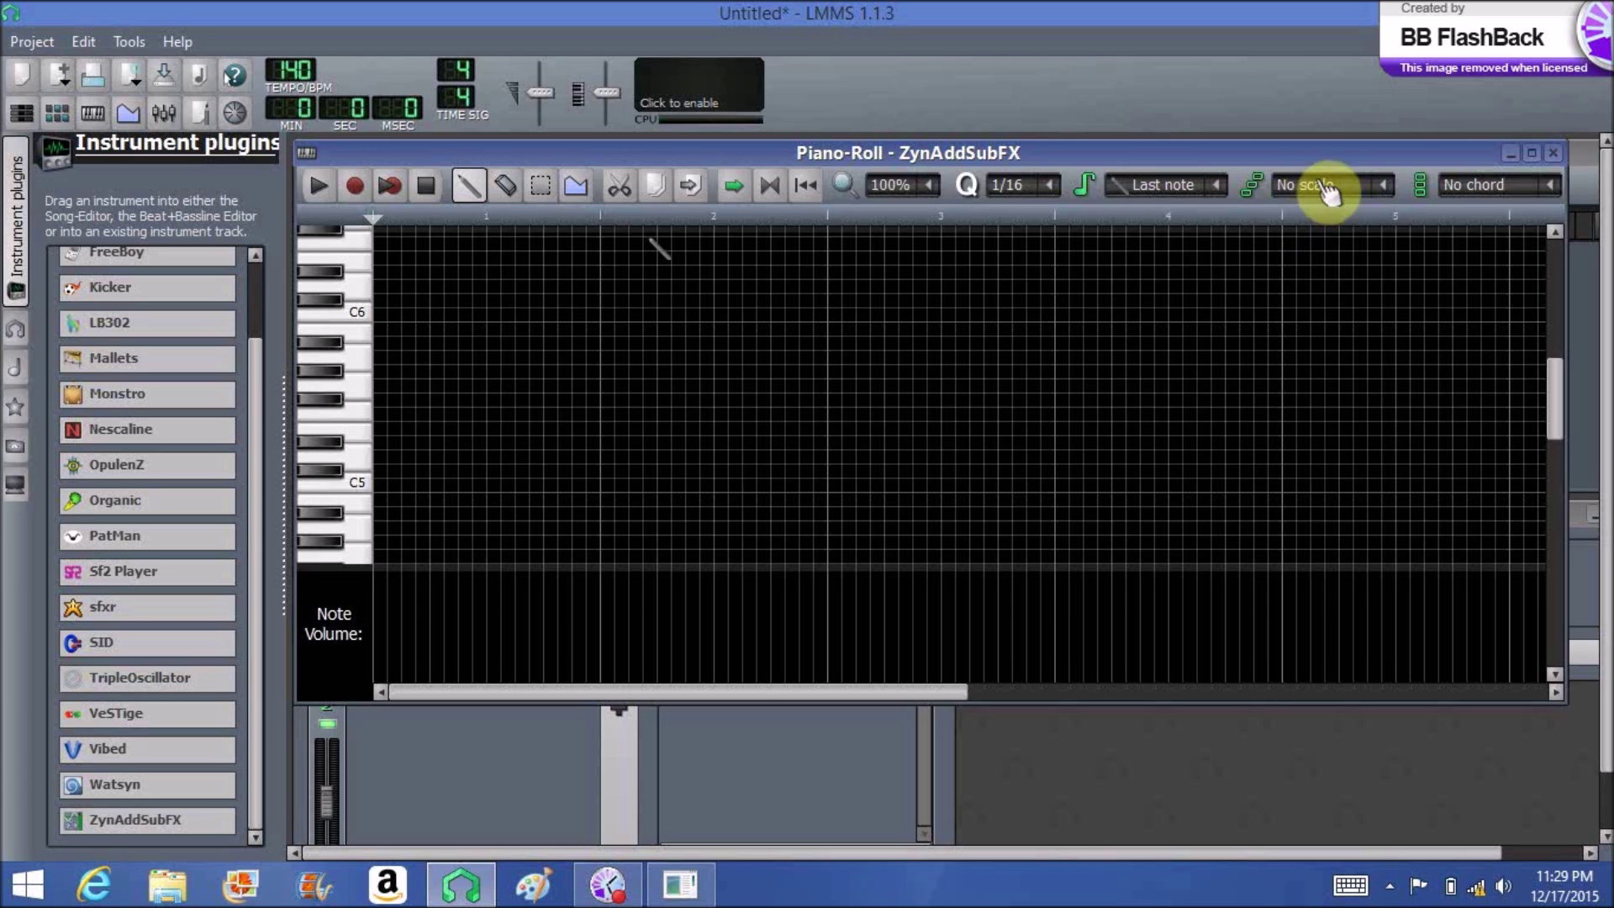
Set the piano roll scale to Major and mark that scale starting from C5
click(1383, 189)
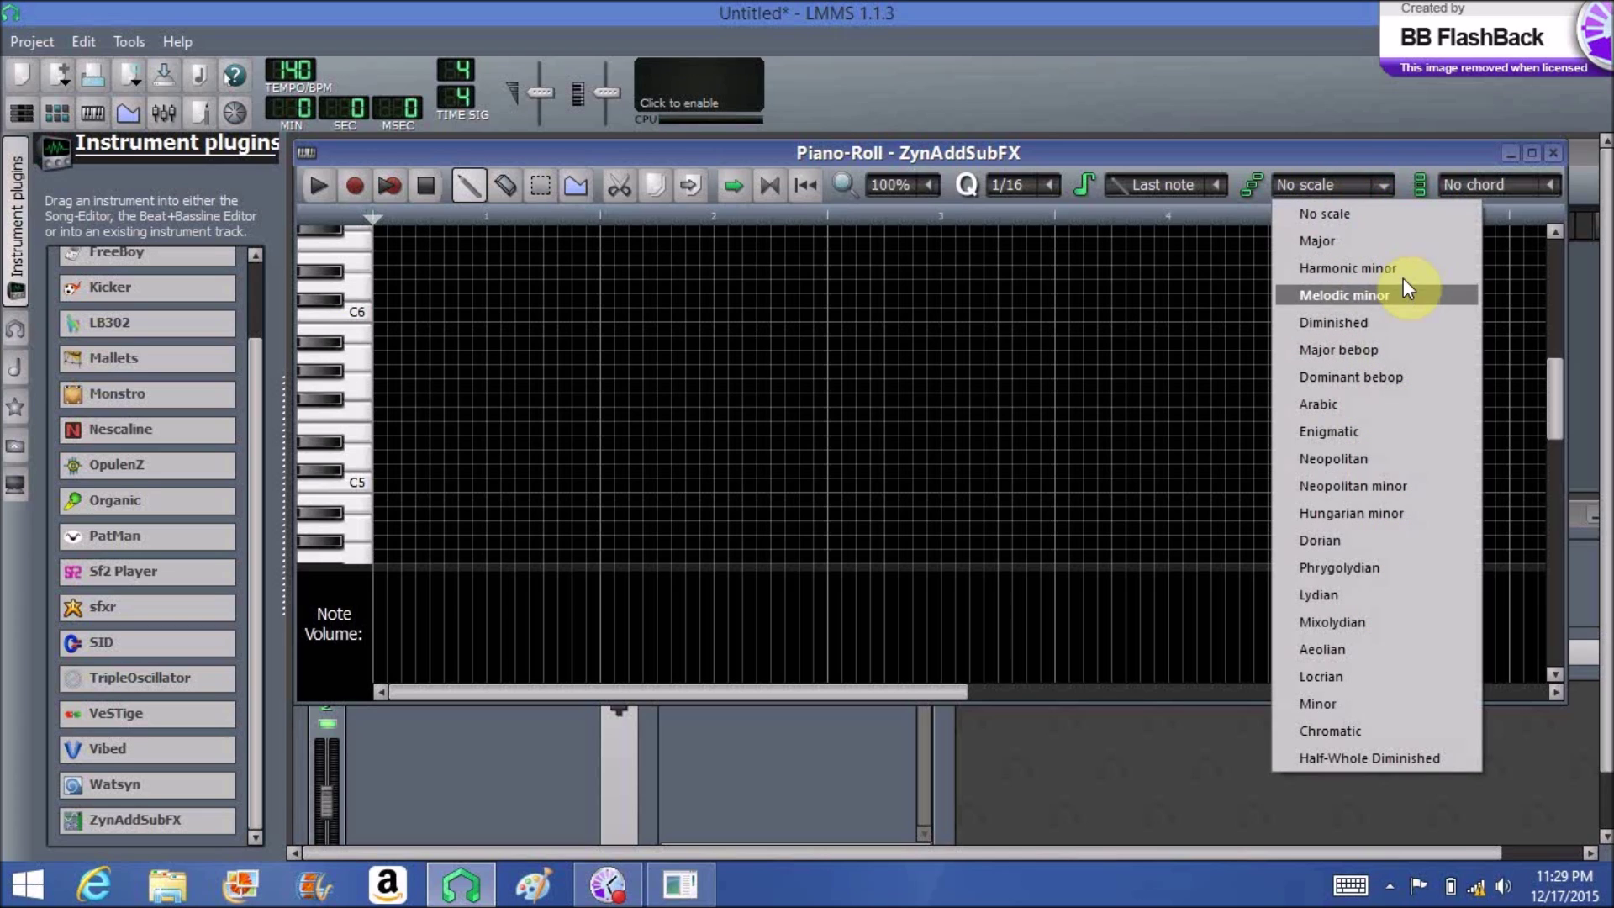
click(1389, 245)
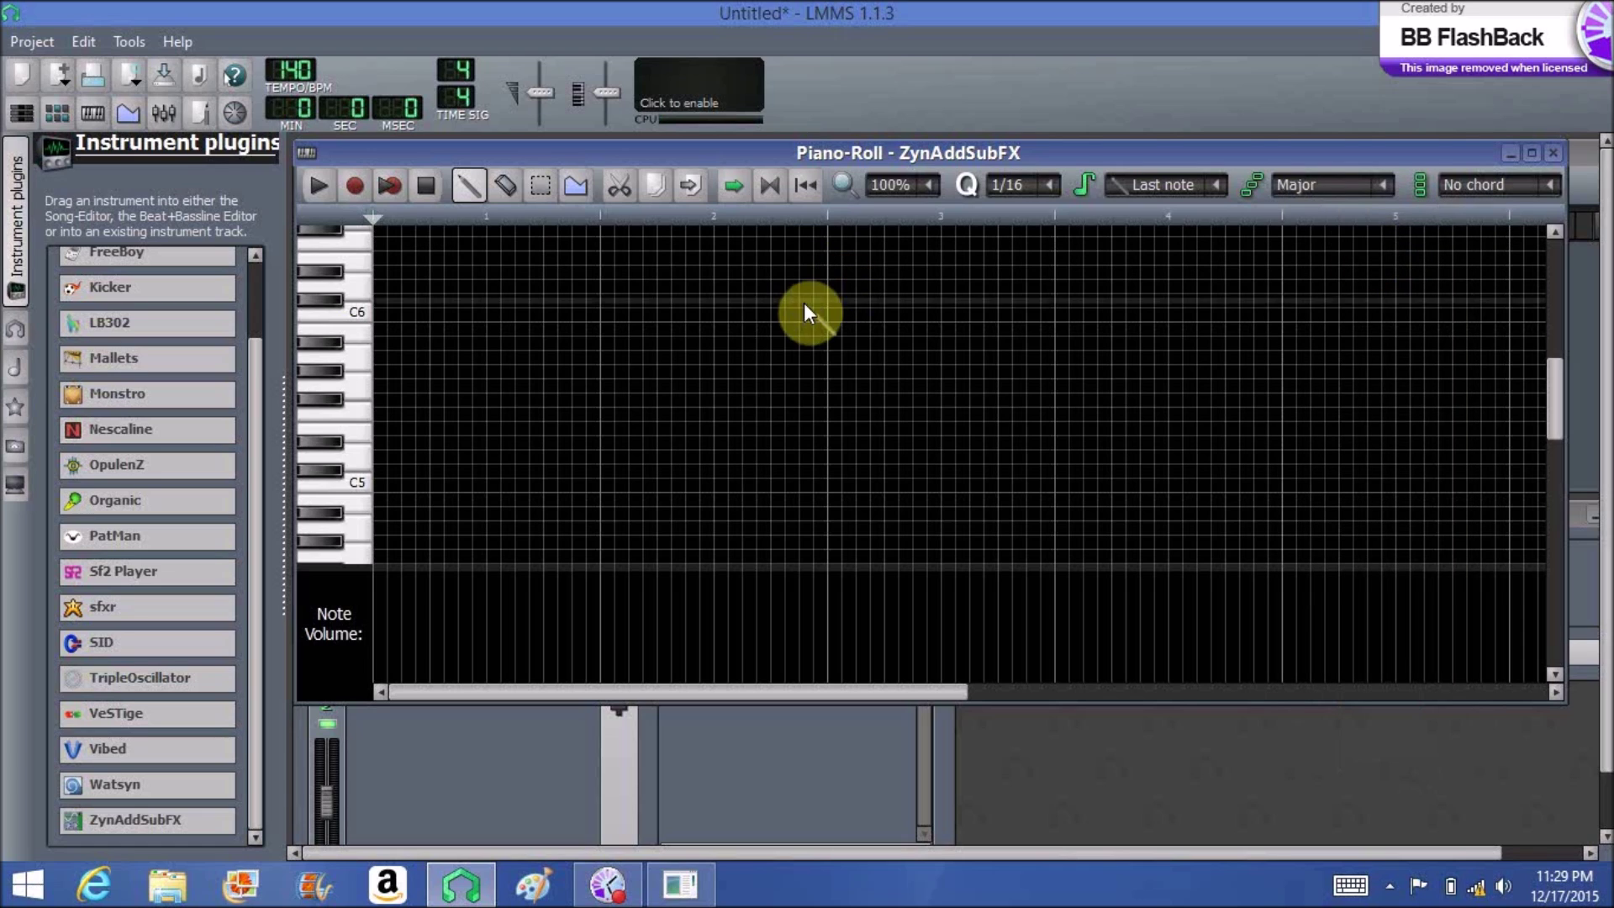
right_click(354, 482)
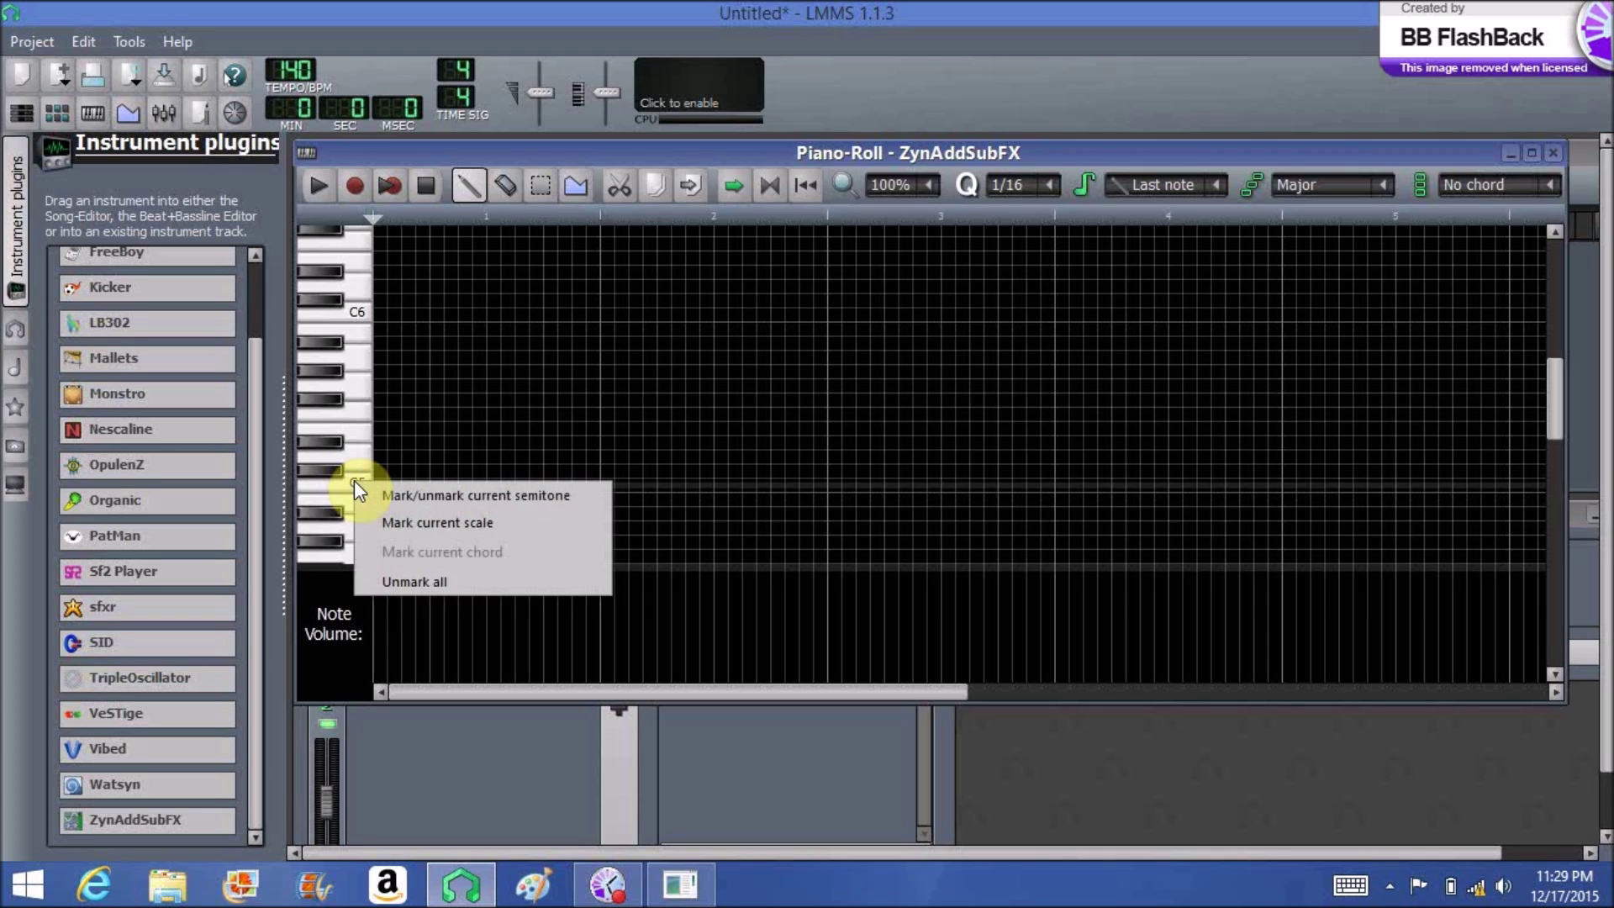
click(455, 531)
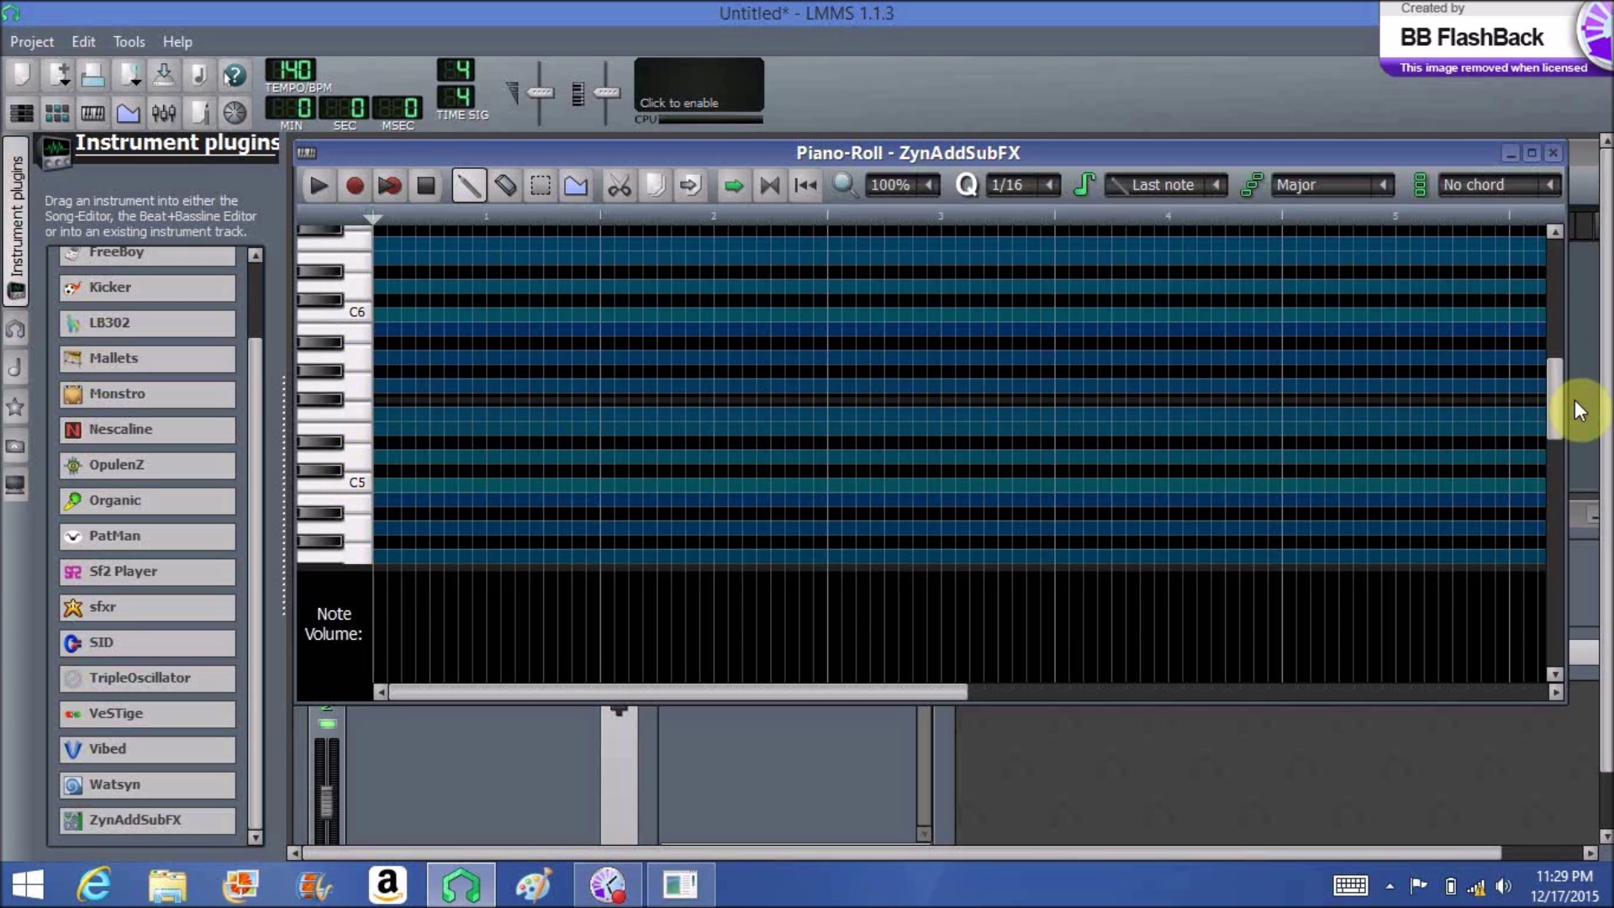
mouse_move(1553, 400)
mouse_down()
mouse_move(1553, 227)
mouse_move(1565, 419)
mouse_up()
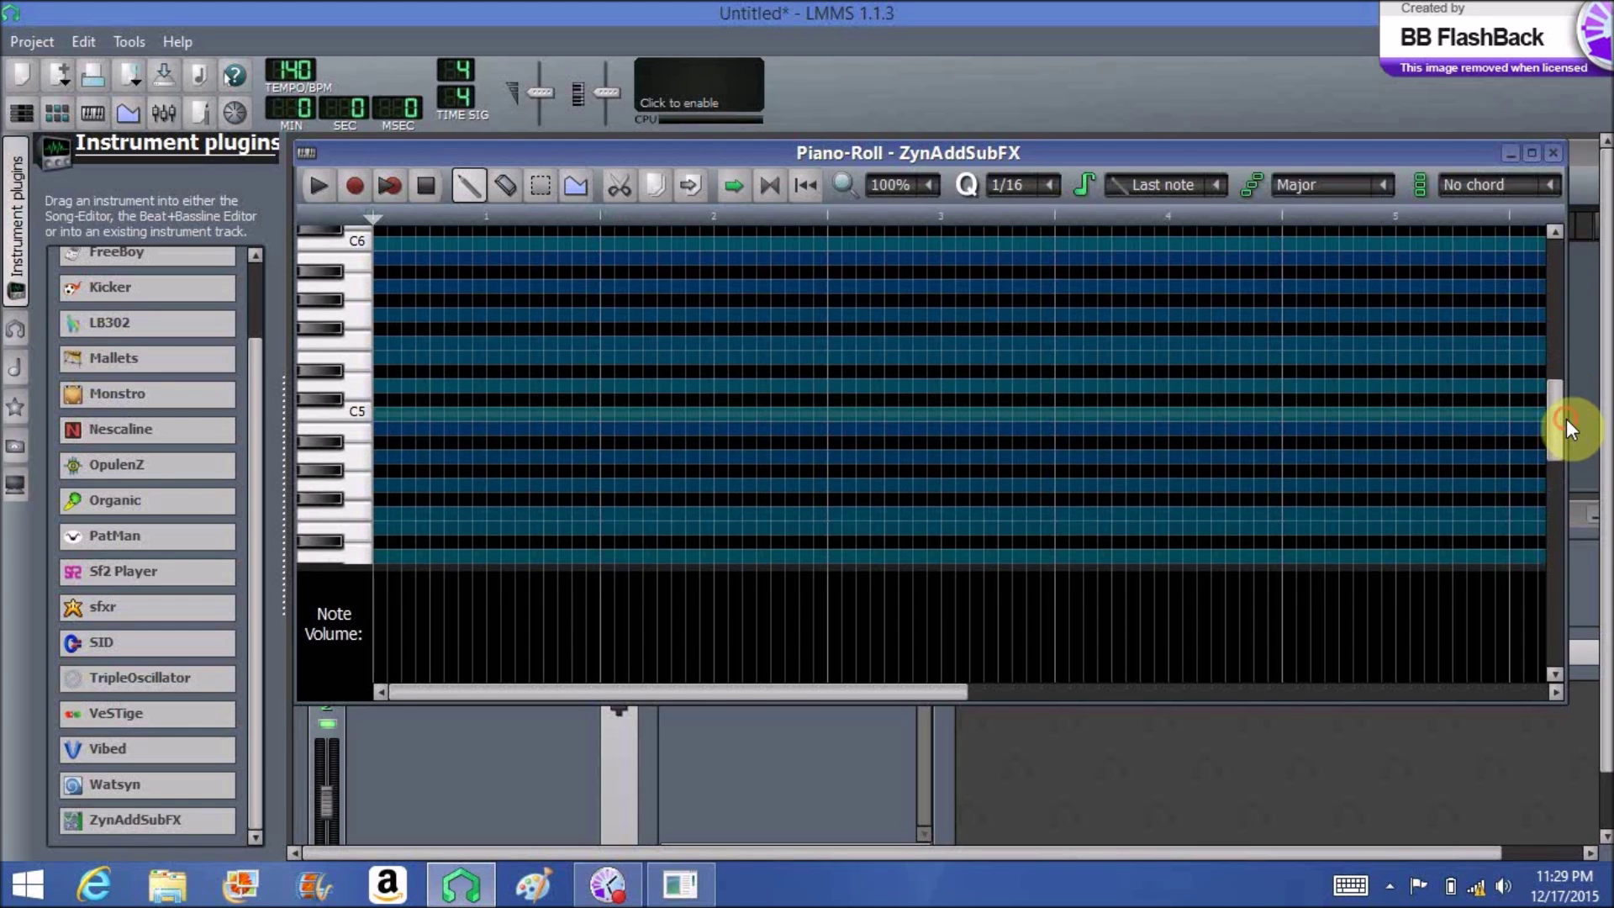
click(955, 398)
right_click(992, 403)
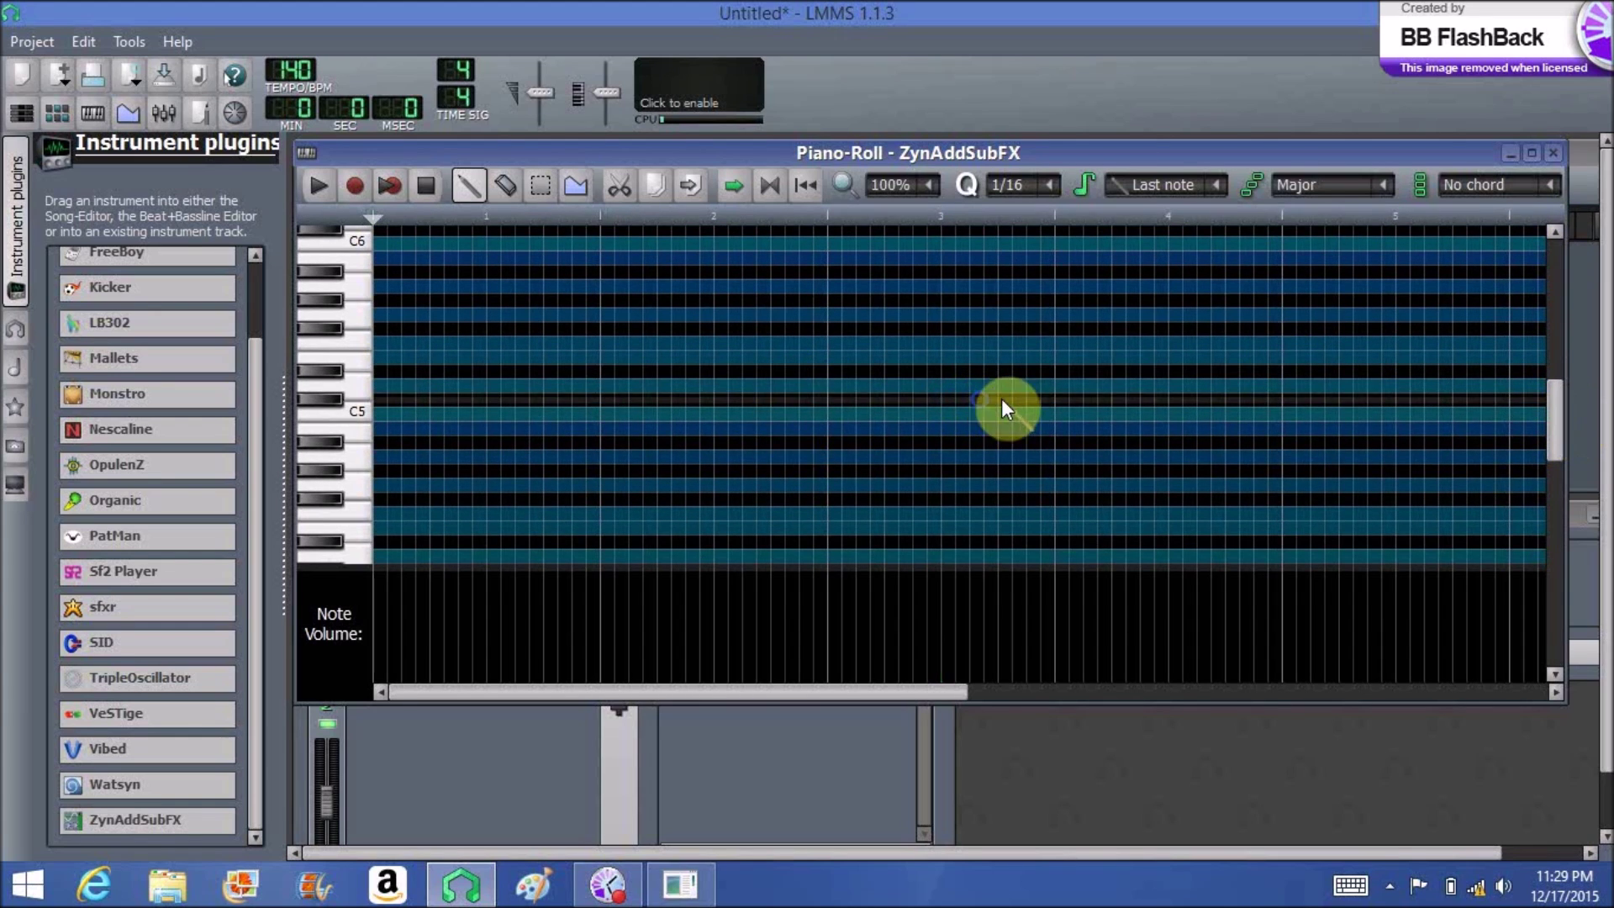
Stack notes on C5, D5, E5, F5, G5, A5 and B5 at the very start of the pattern
drag(1553, 436, 1551, 414)
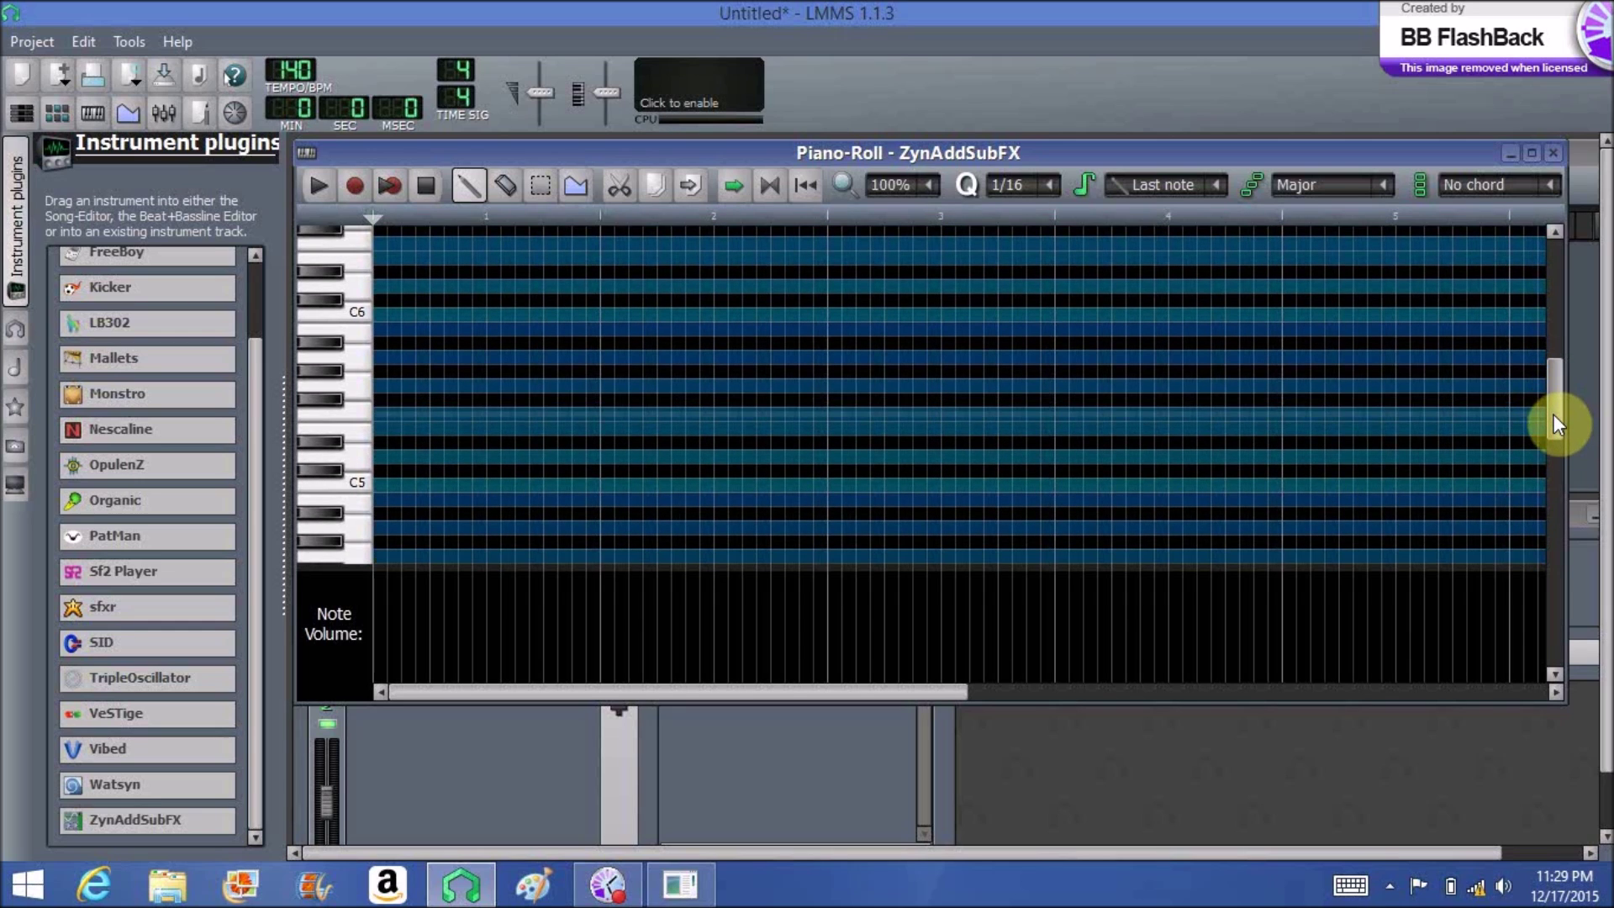
click(380, 482)
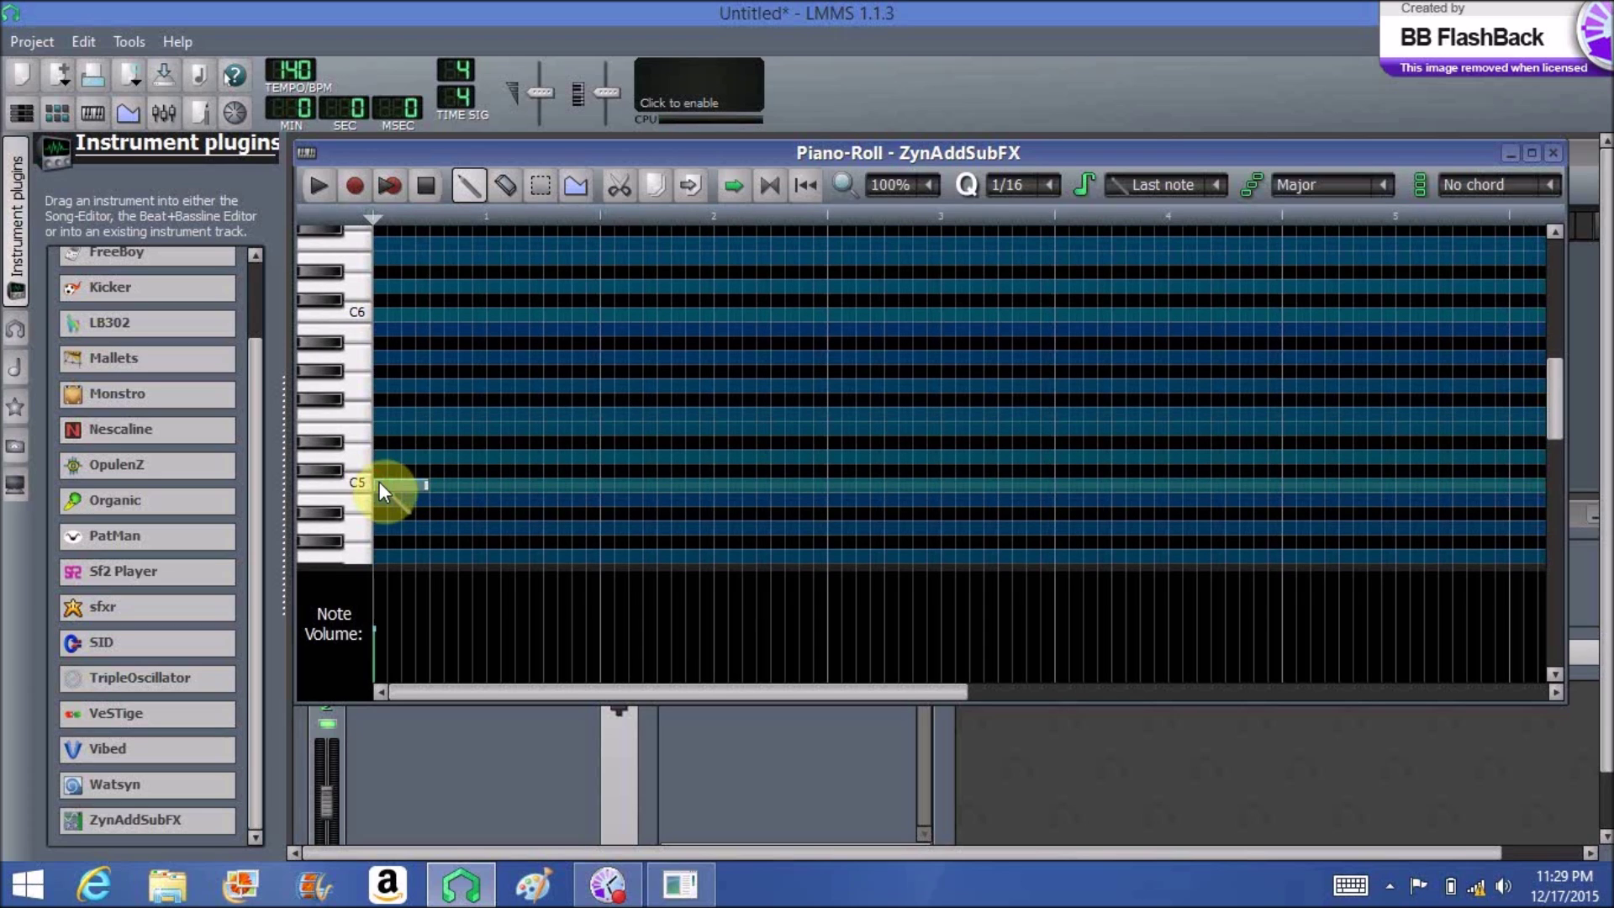
click(376, 454)
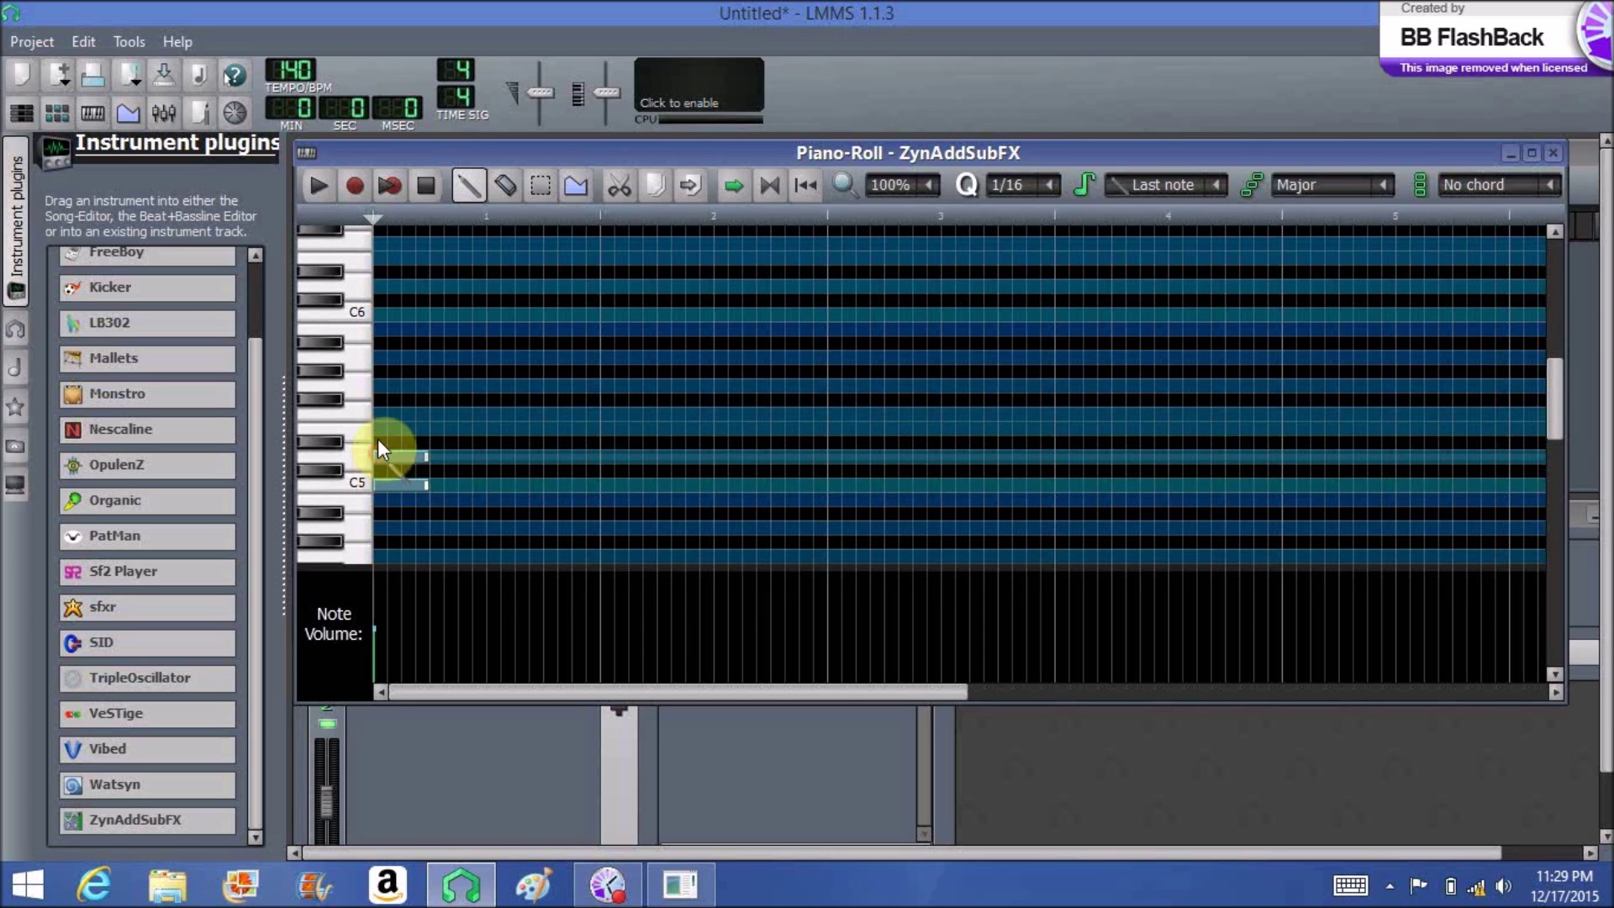
click(377, 427)
click(380, 413)
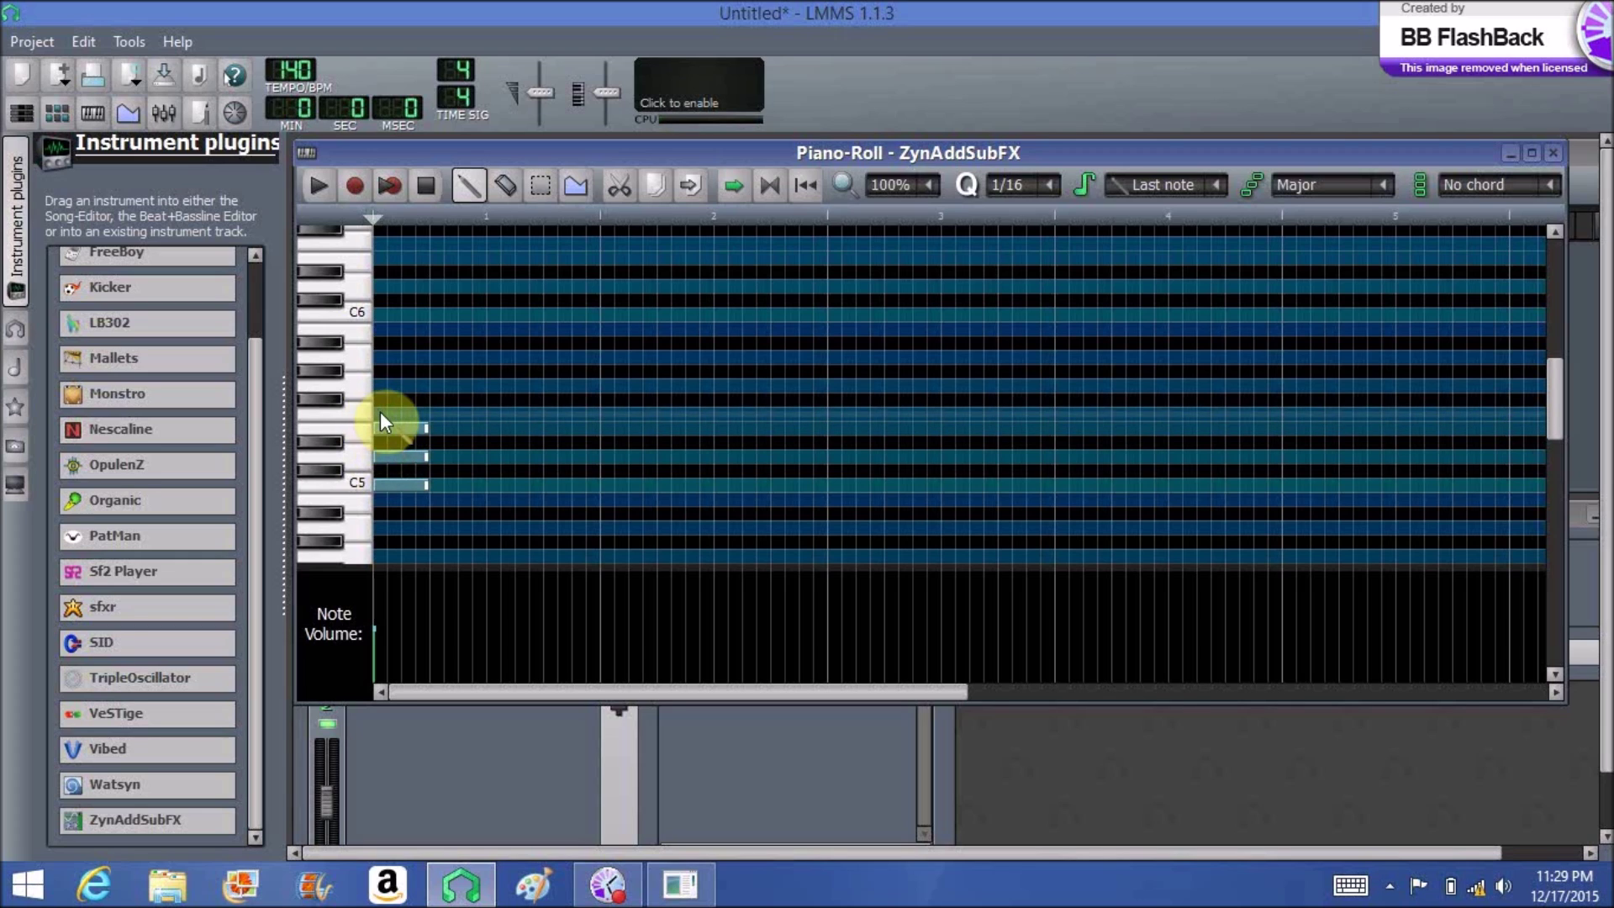
click(376, 383)
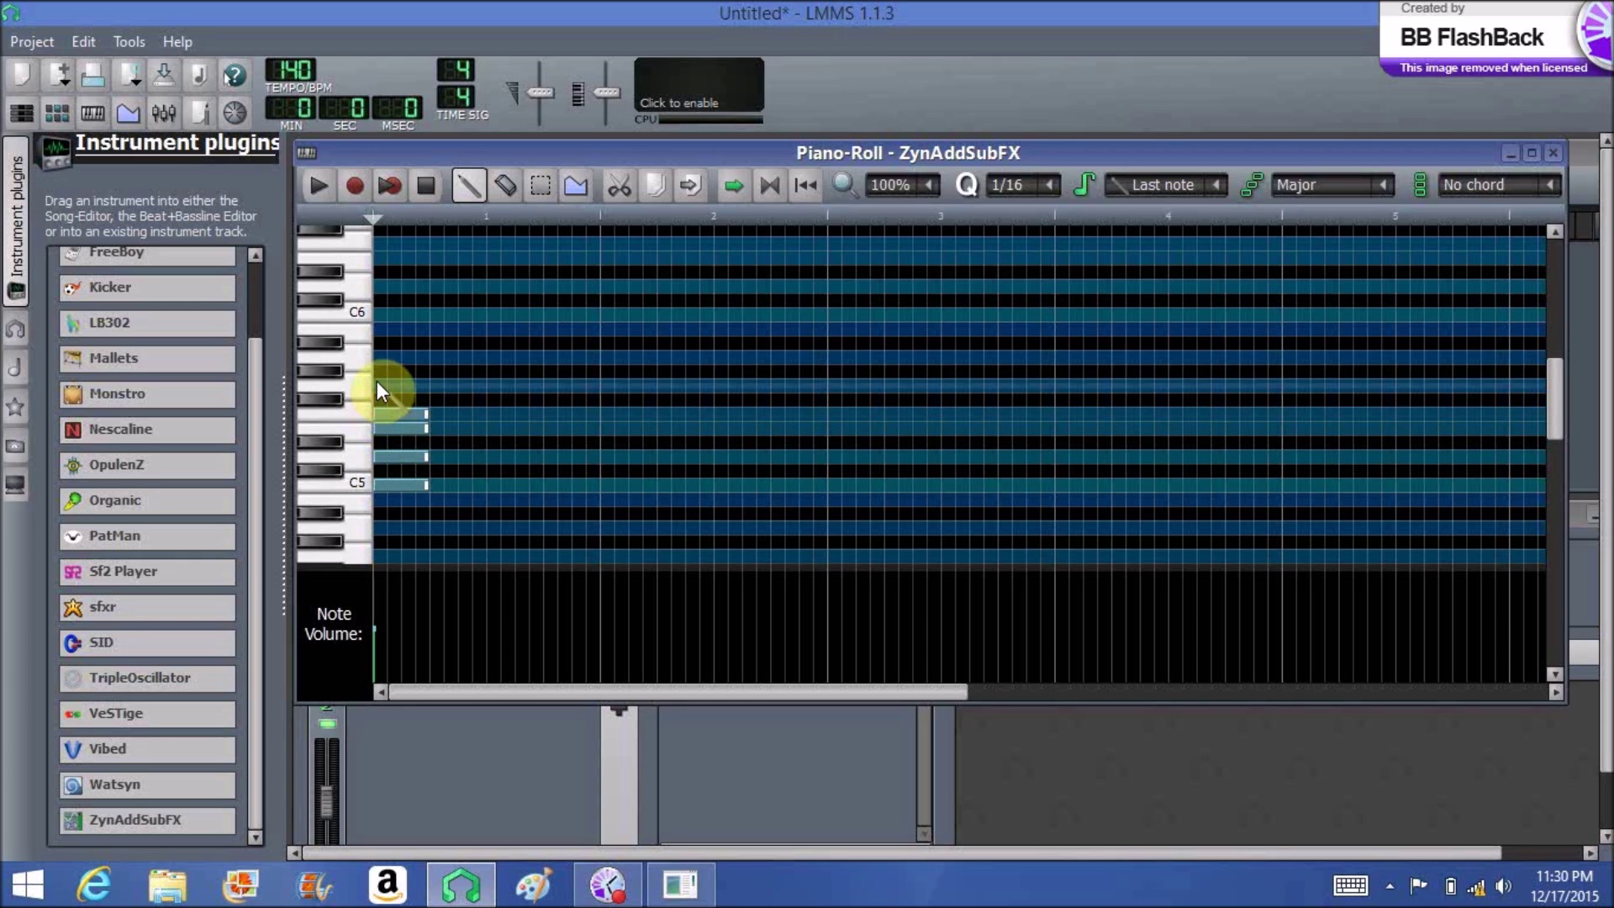
click(377, 357)
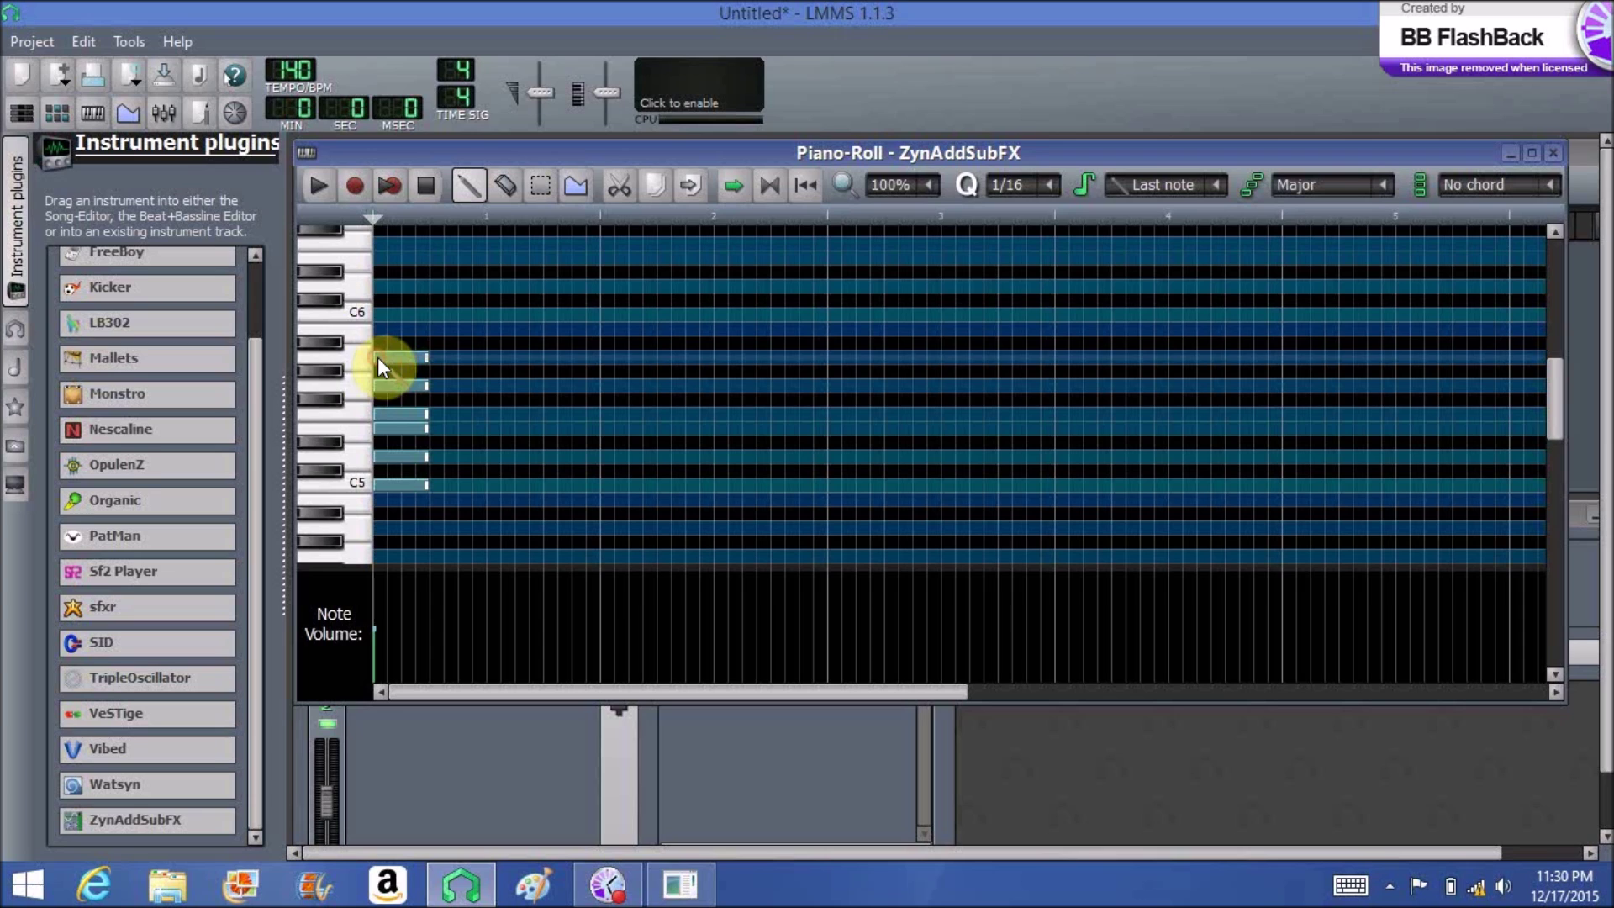
click(380, 328)
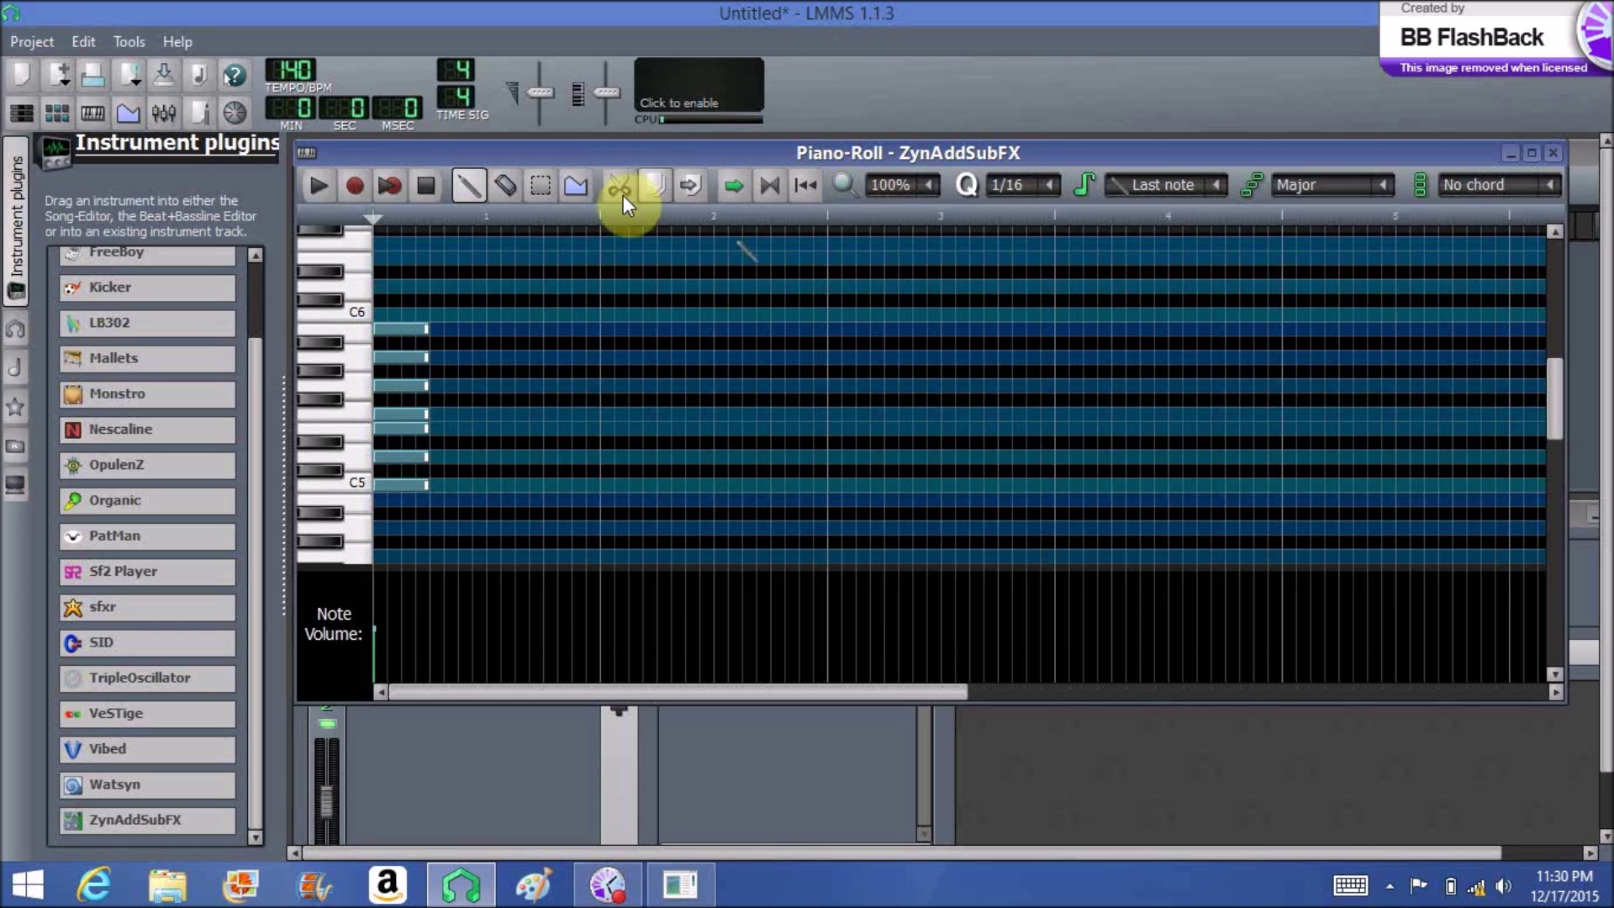
Select the A5 and B5 notes, lower them by one octave, and return to draw mode
click(537, 184)
drag(401, 299, 395, 360)
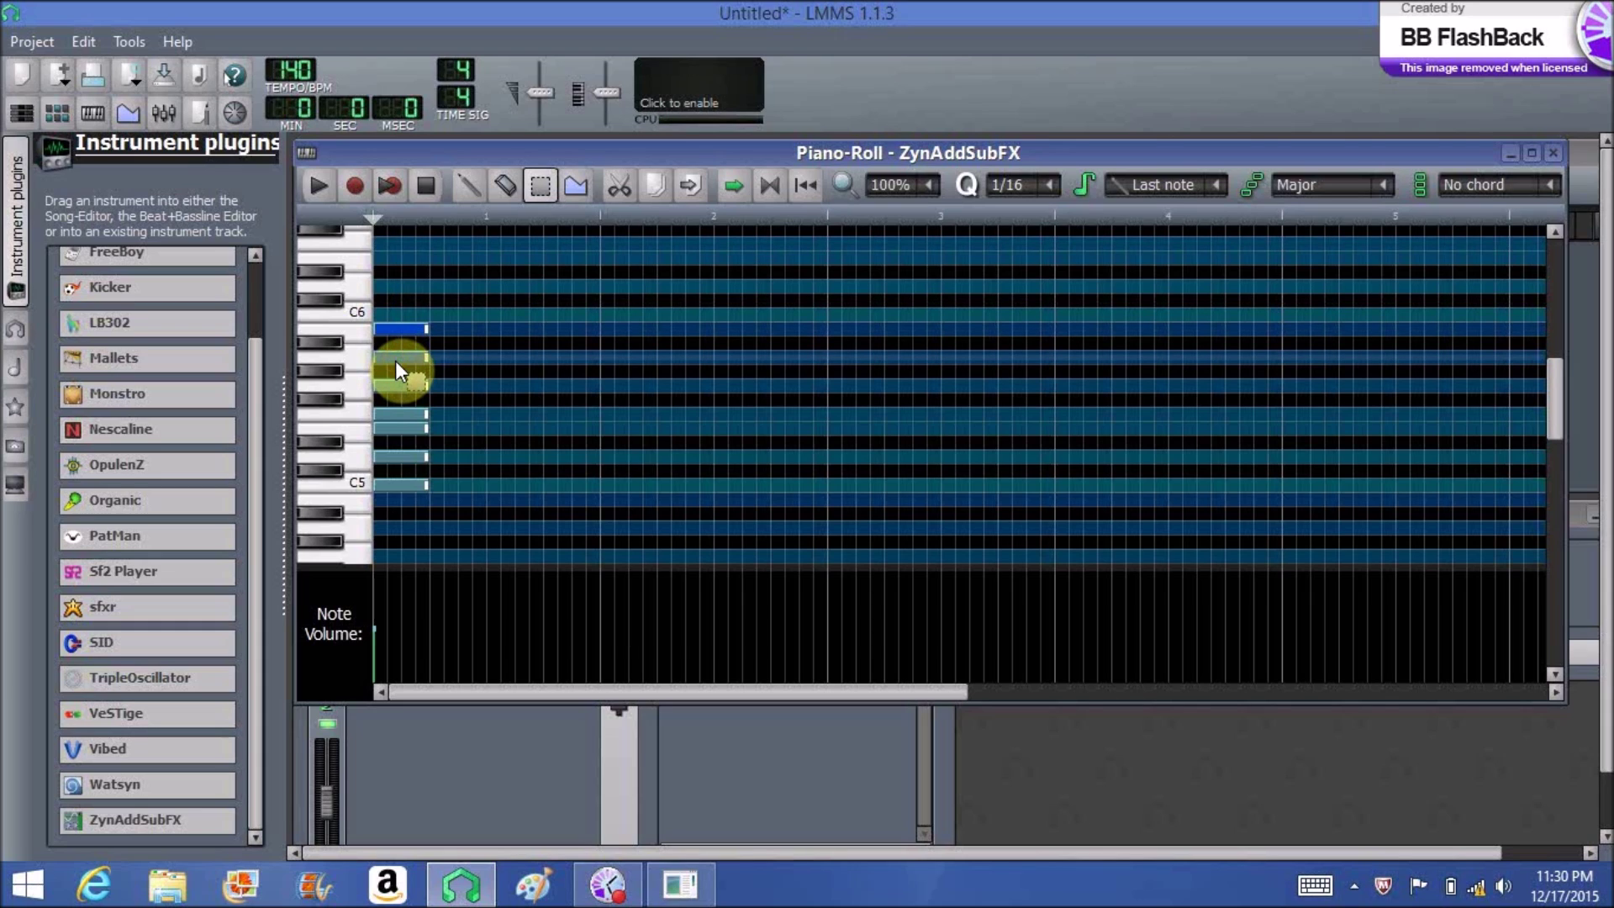
key(ctrl+Down)
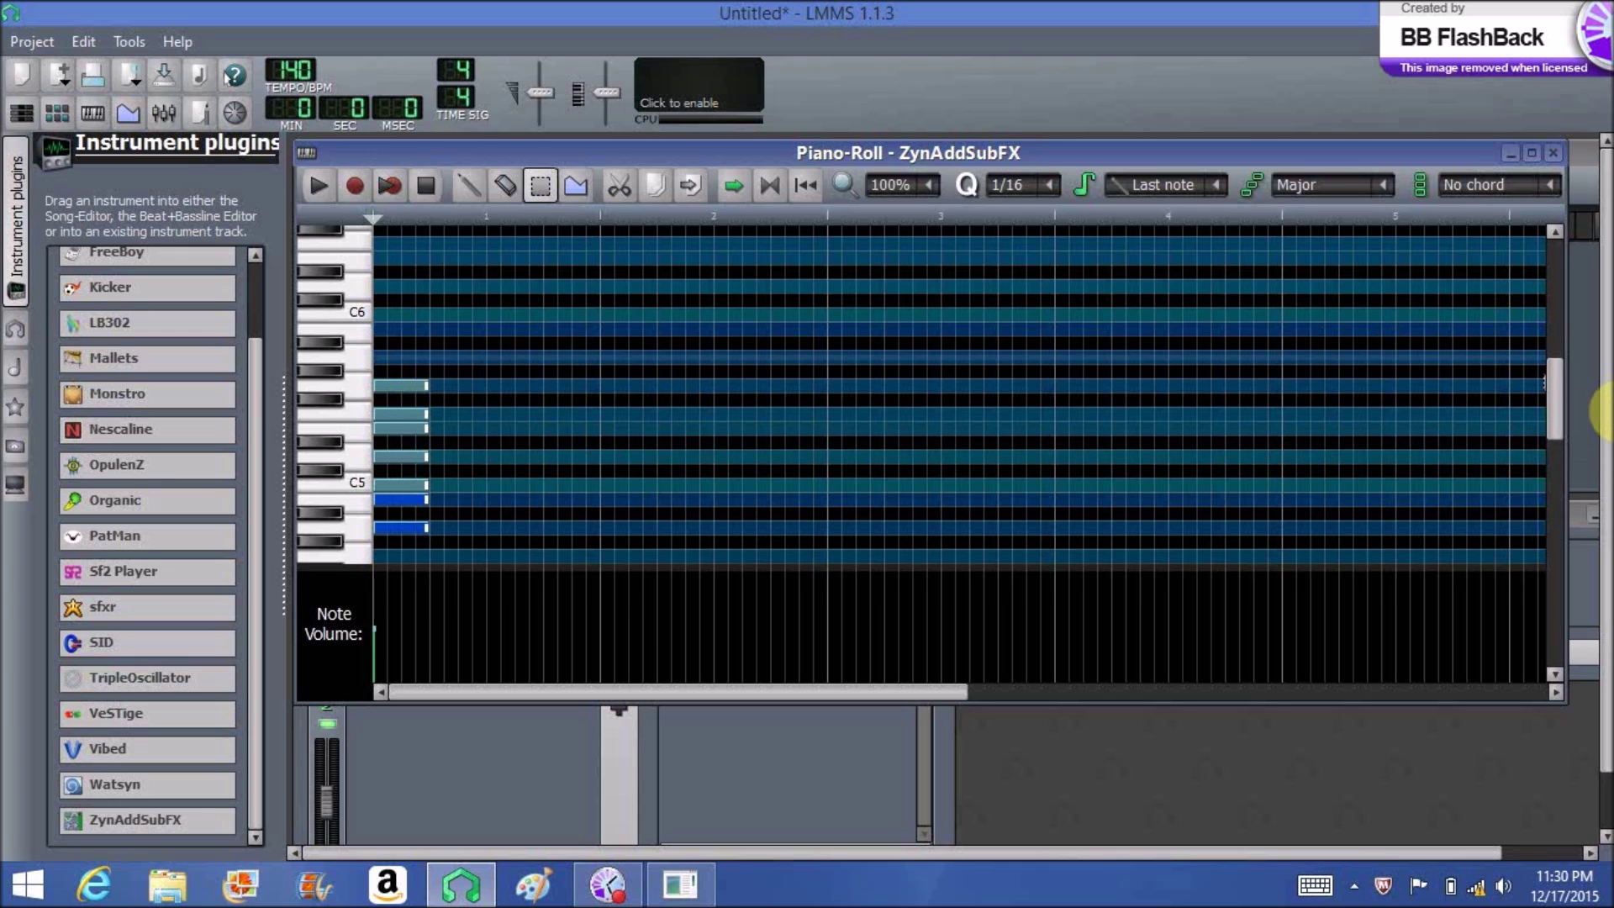
drag(1557, 390, 1557, 406)
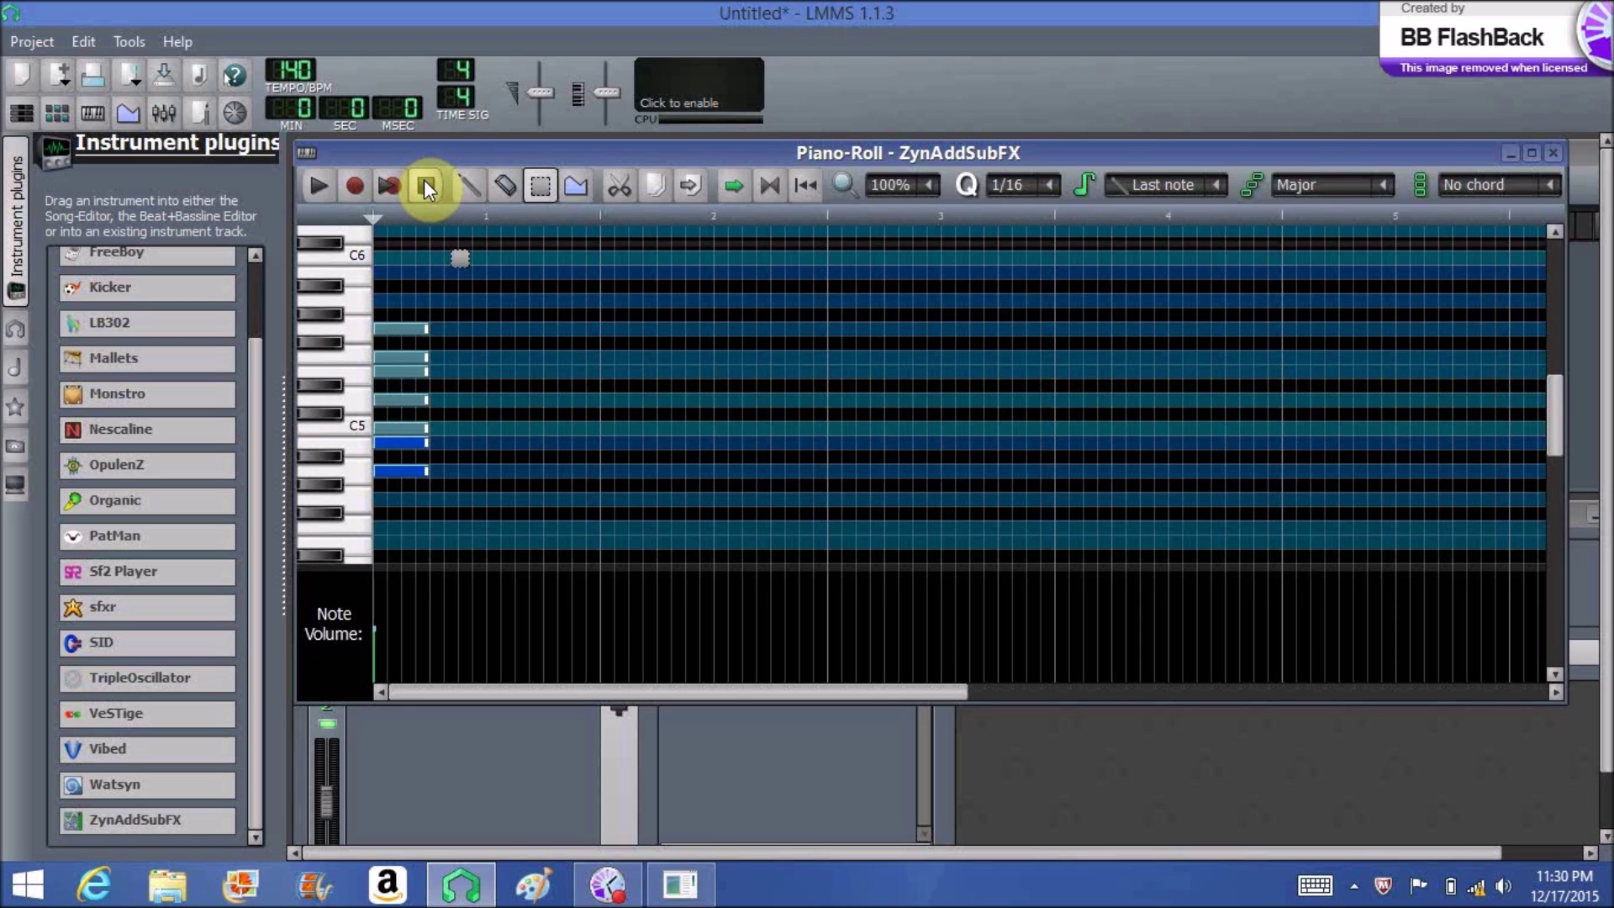
click(472, 186)
click(400, 468)
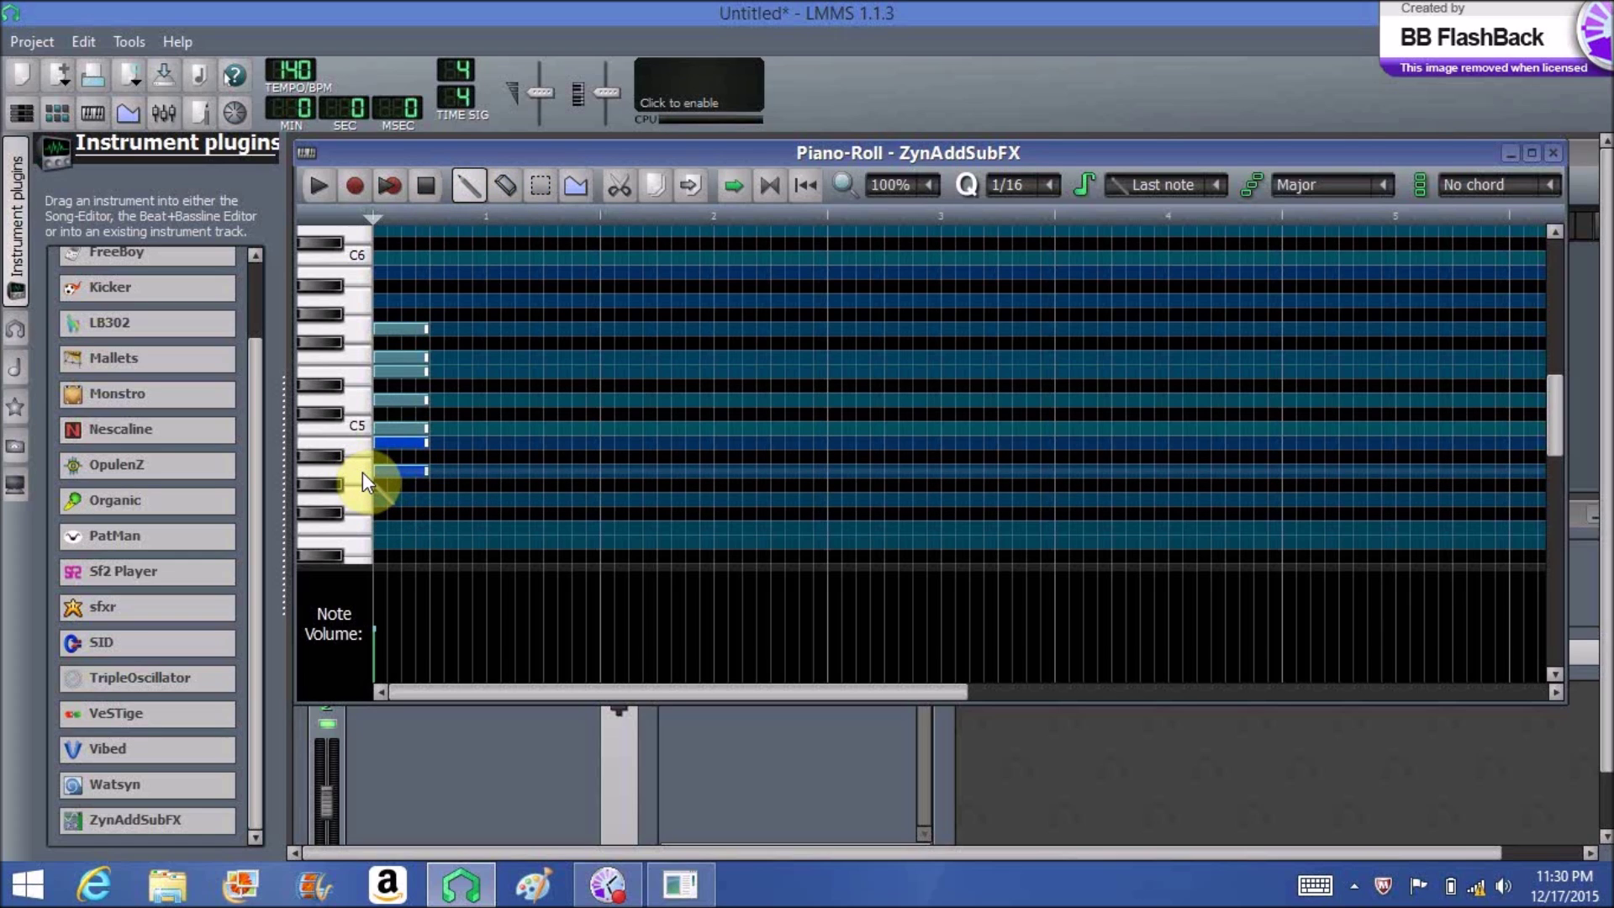
Sound the B4 key and extend the ascending run from A4 through B4, C5, D5, E5, F5 and G5, one note after another
click(363, 446)
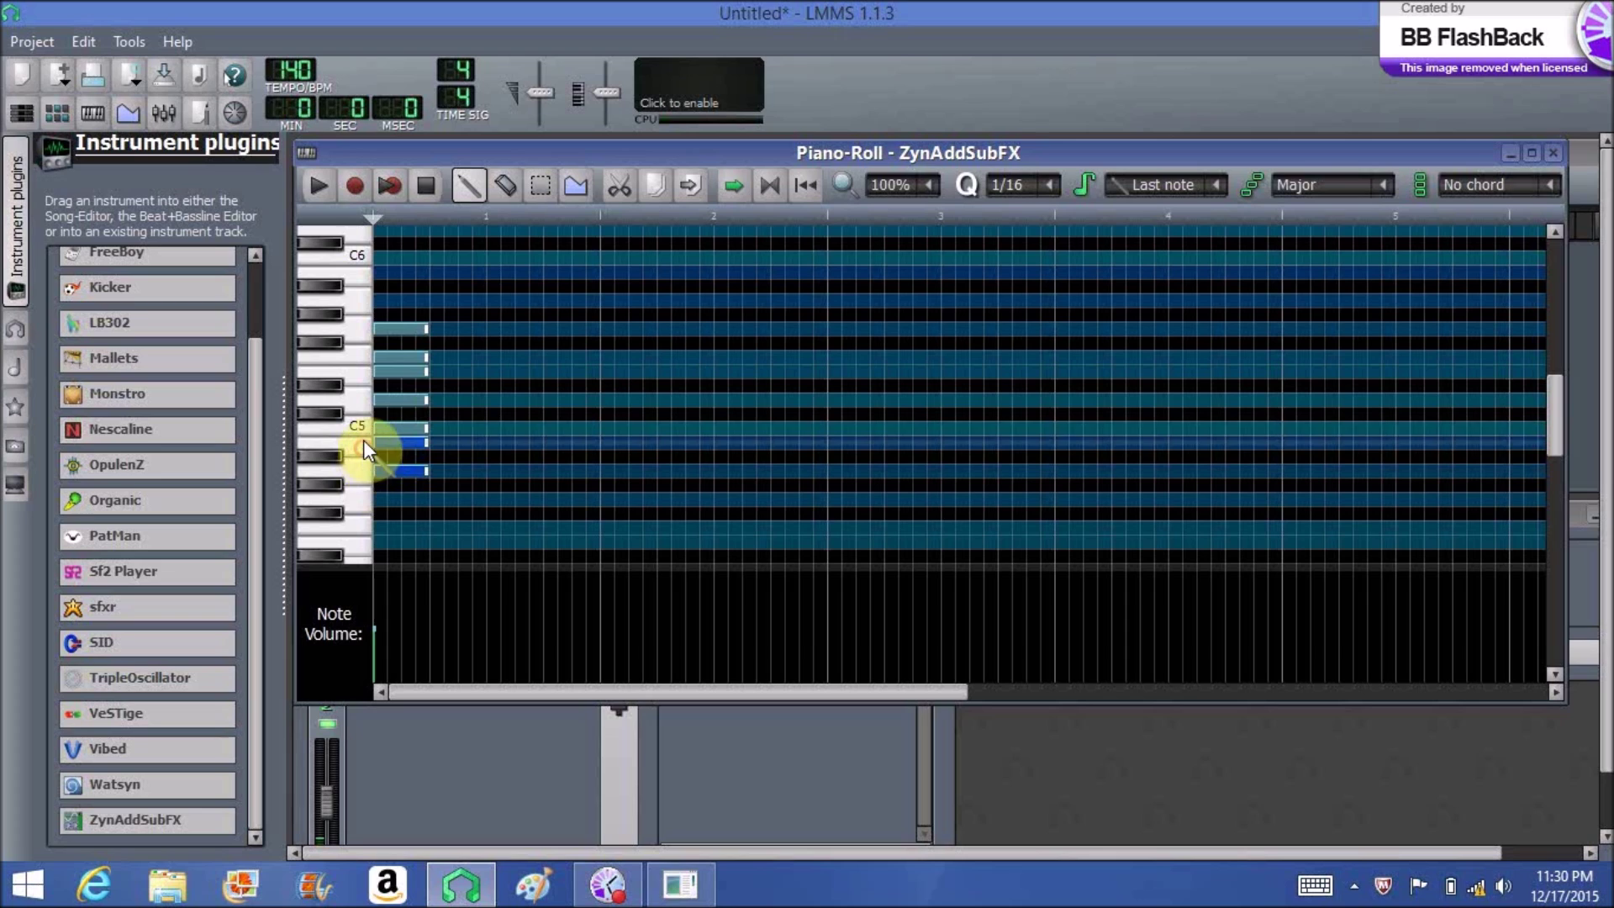
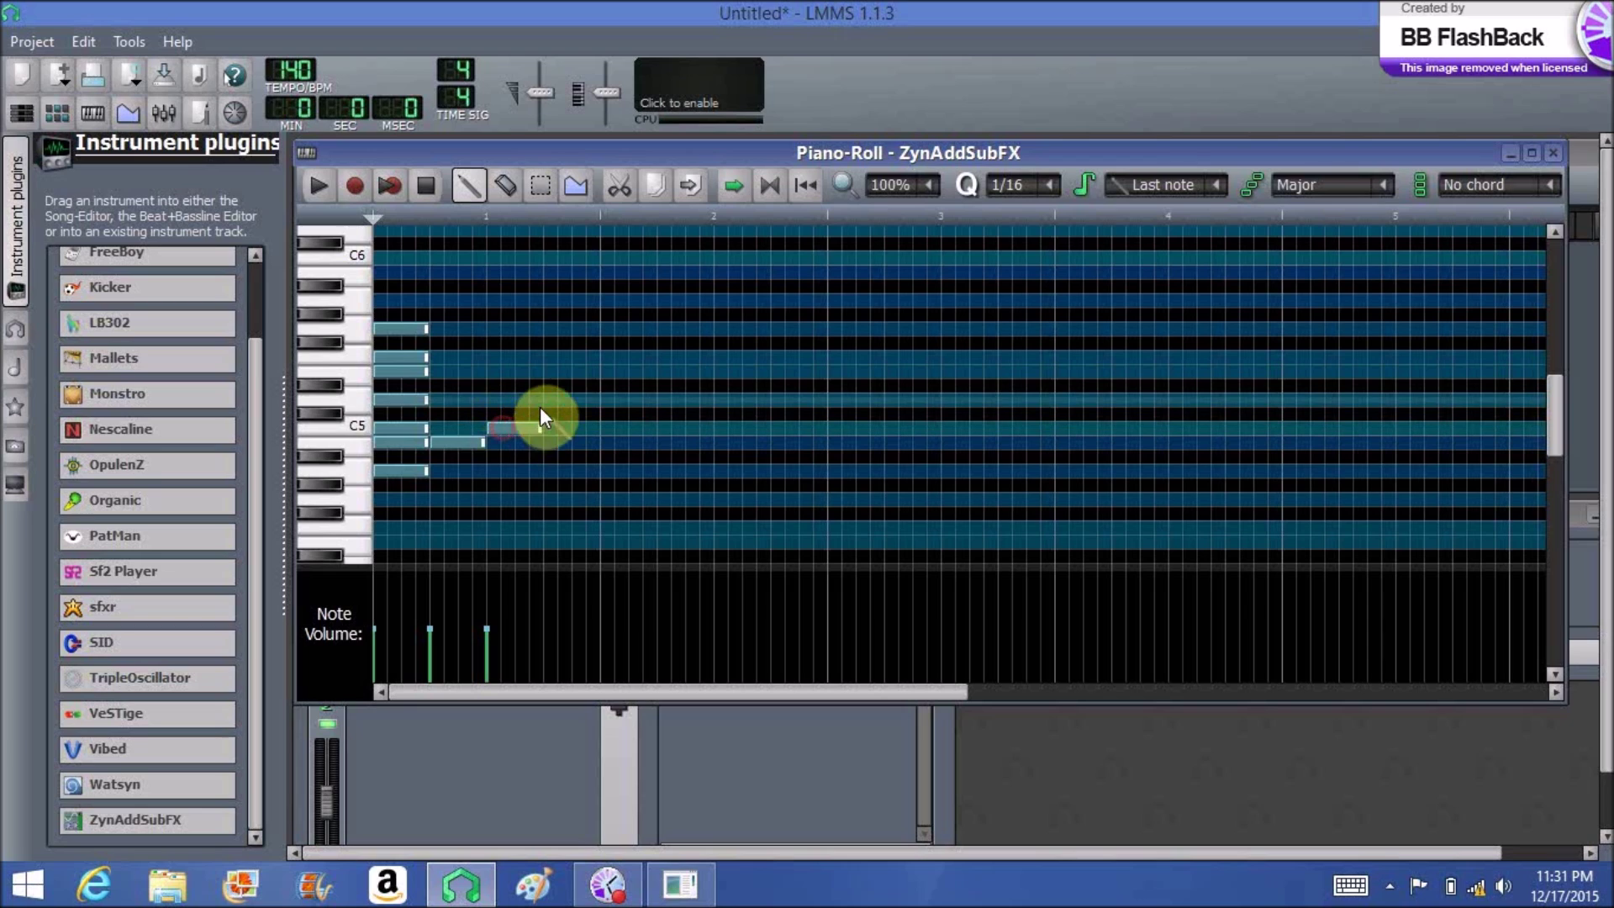
click(551, 400)
click(605, 371)
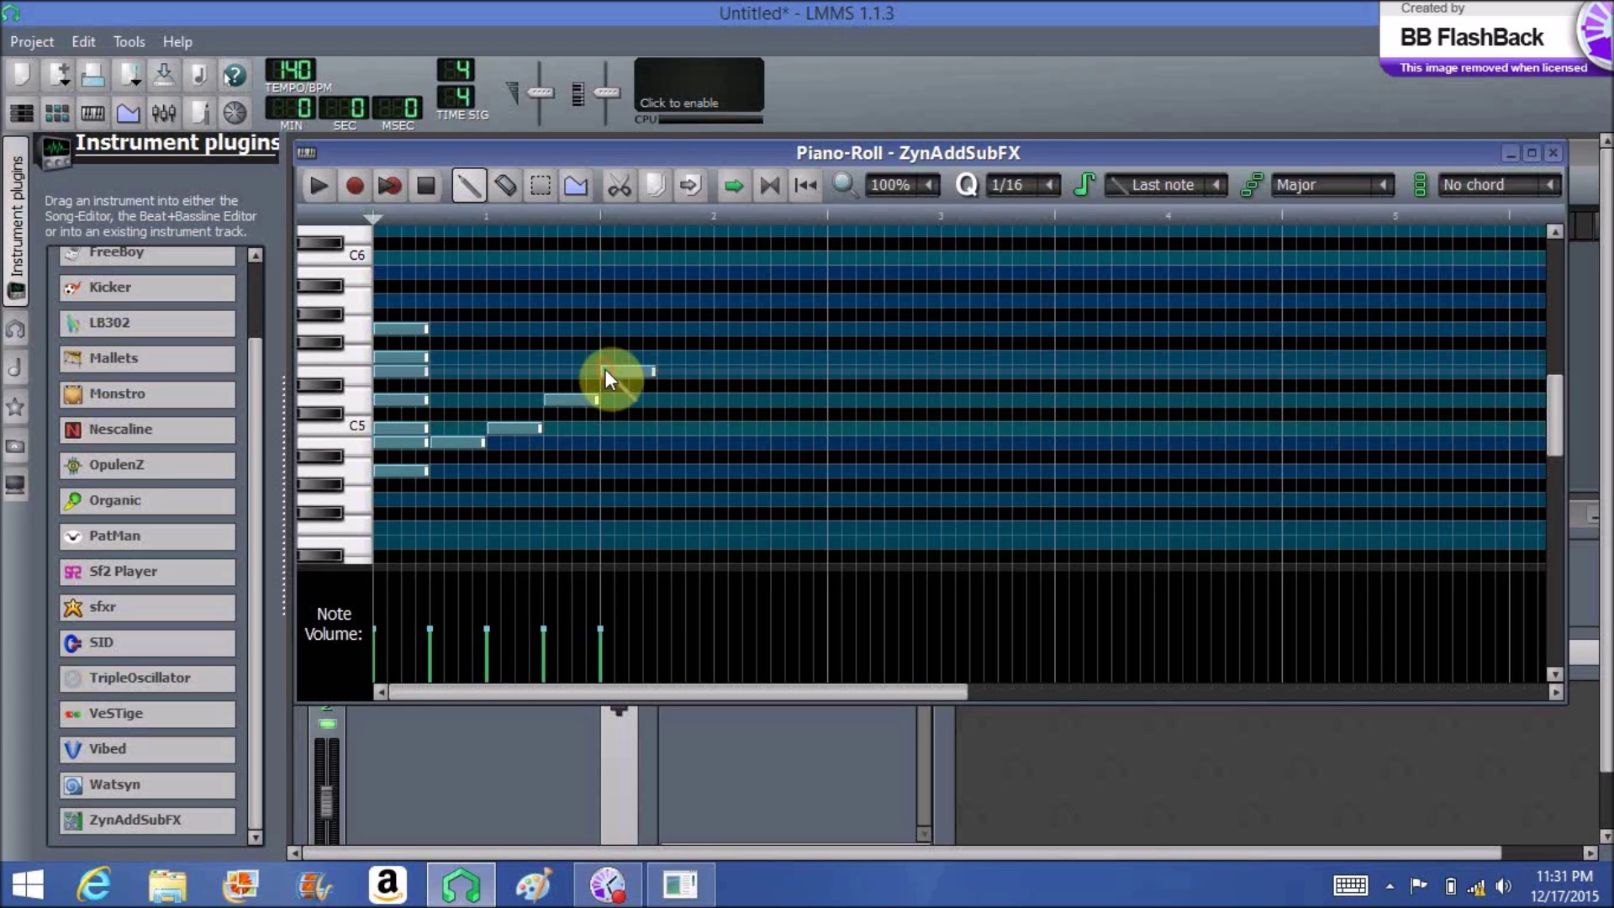
click(663, 355)
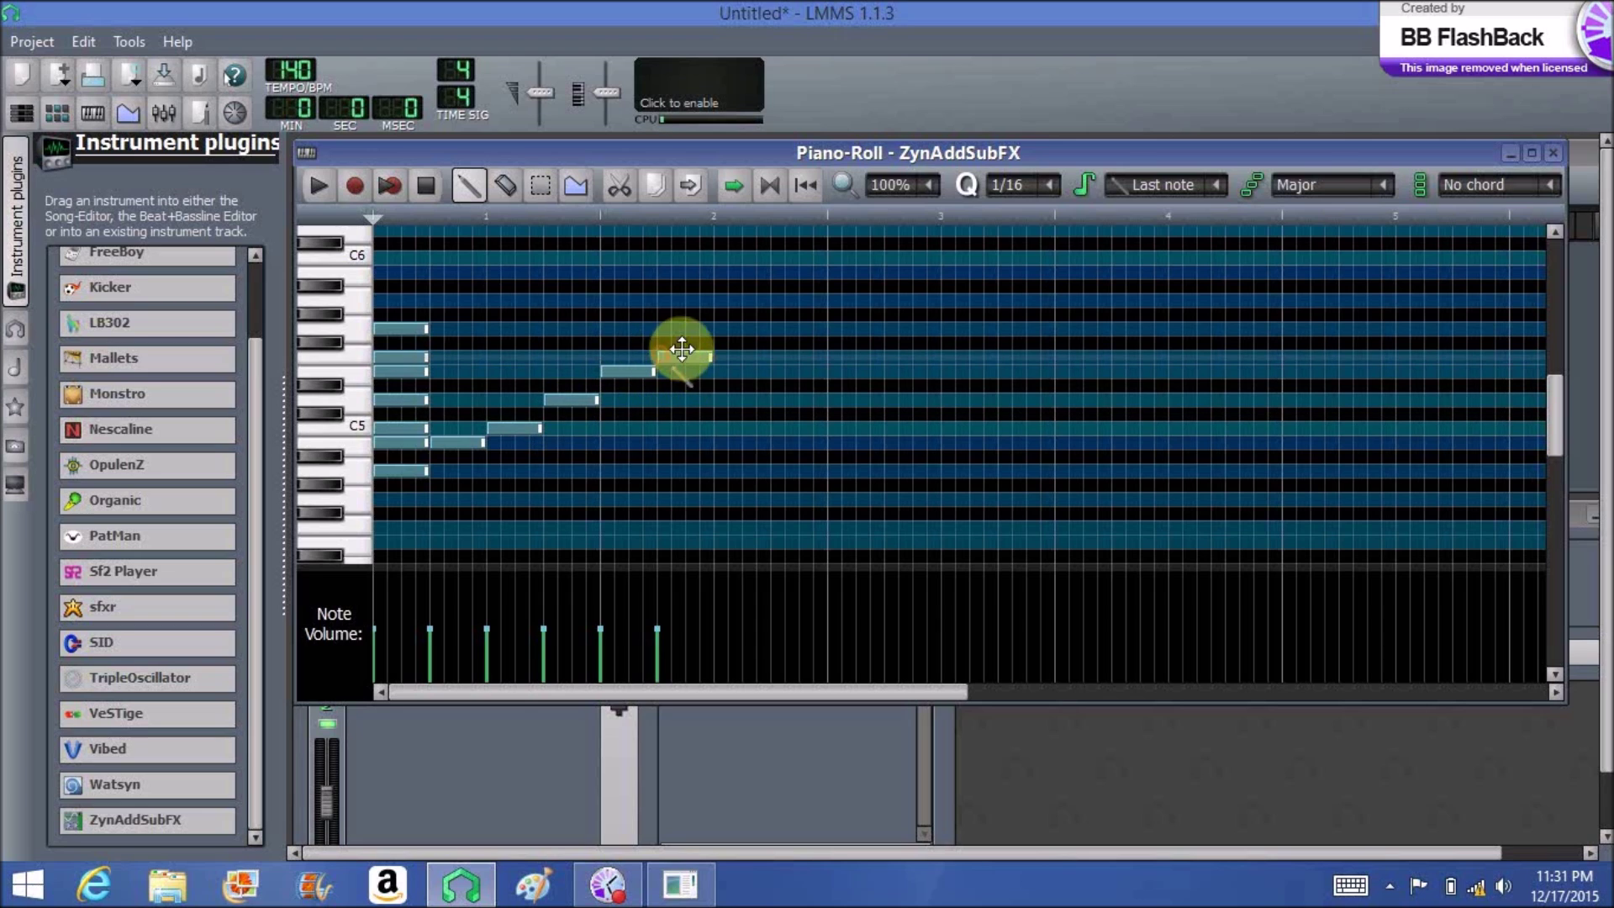
click(725, 326)
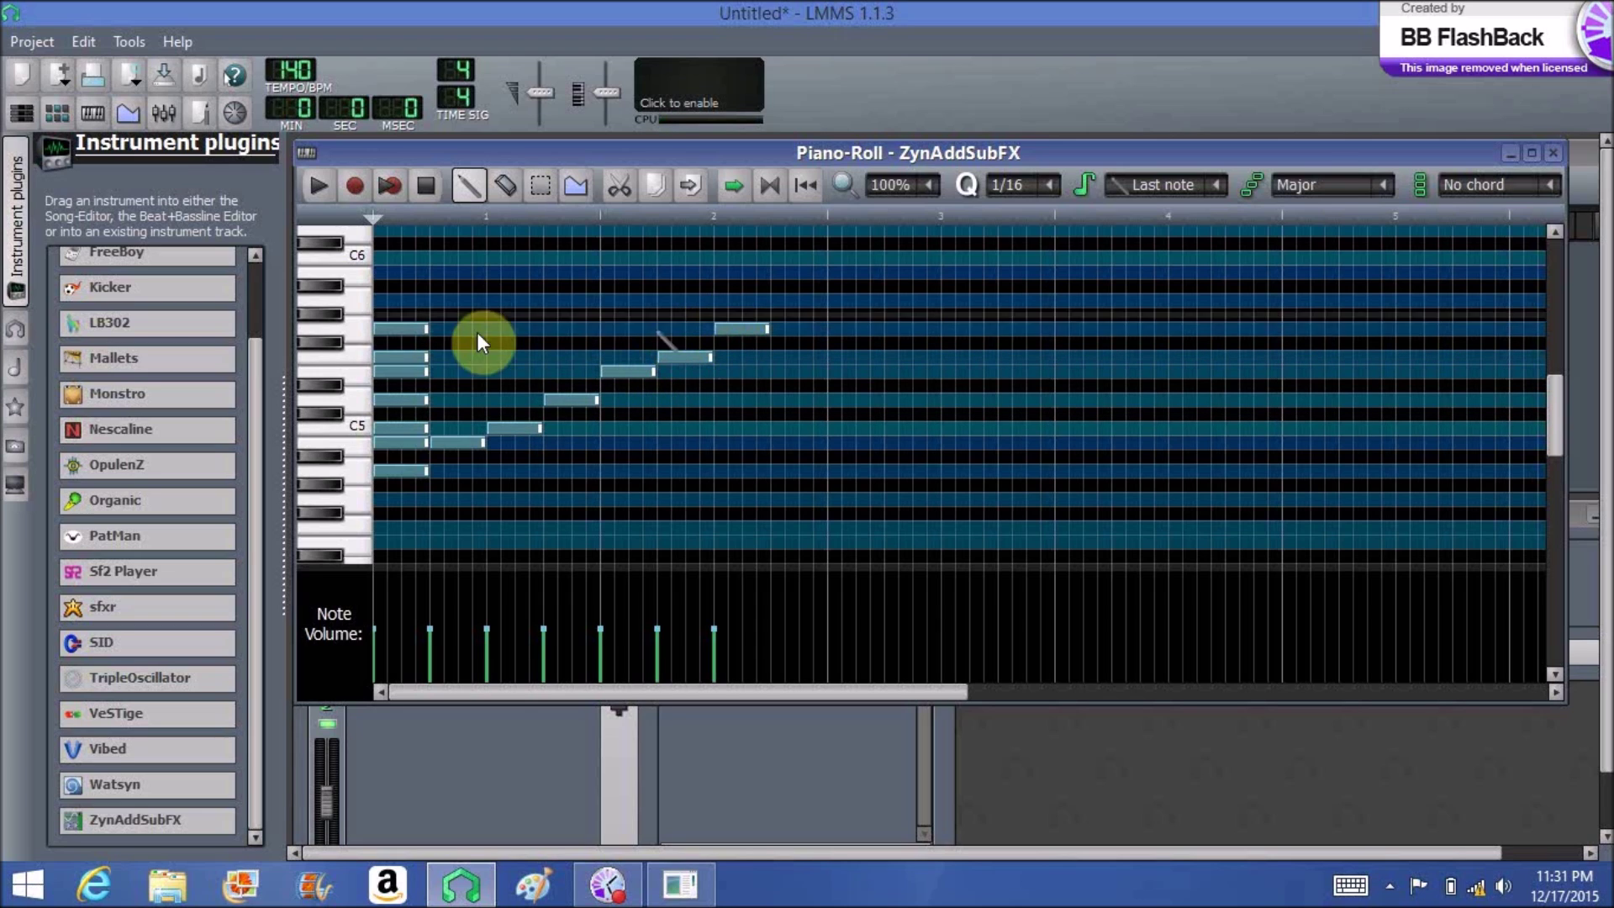
Delete the stacked G5, F5, E5, D5, C5 and B4 notes at the pattern's start, keeping only A4
right_click(402, 328)
right_click(402, 356)
right_click(402, 371)
right_click(398, 399)
right_click(396, 427)
right_click(395, 442)
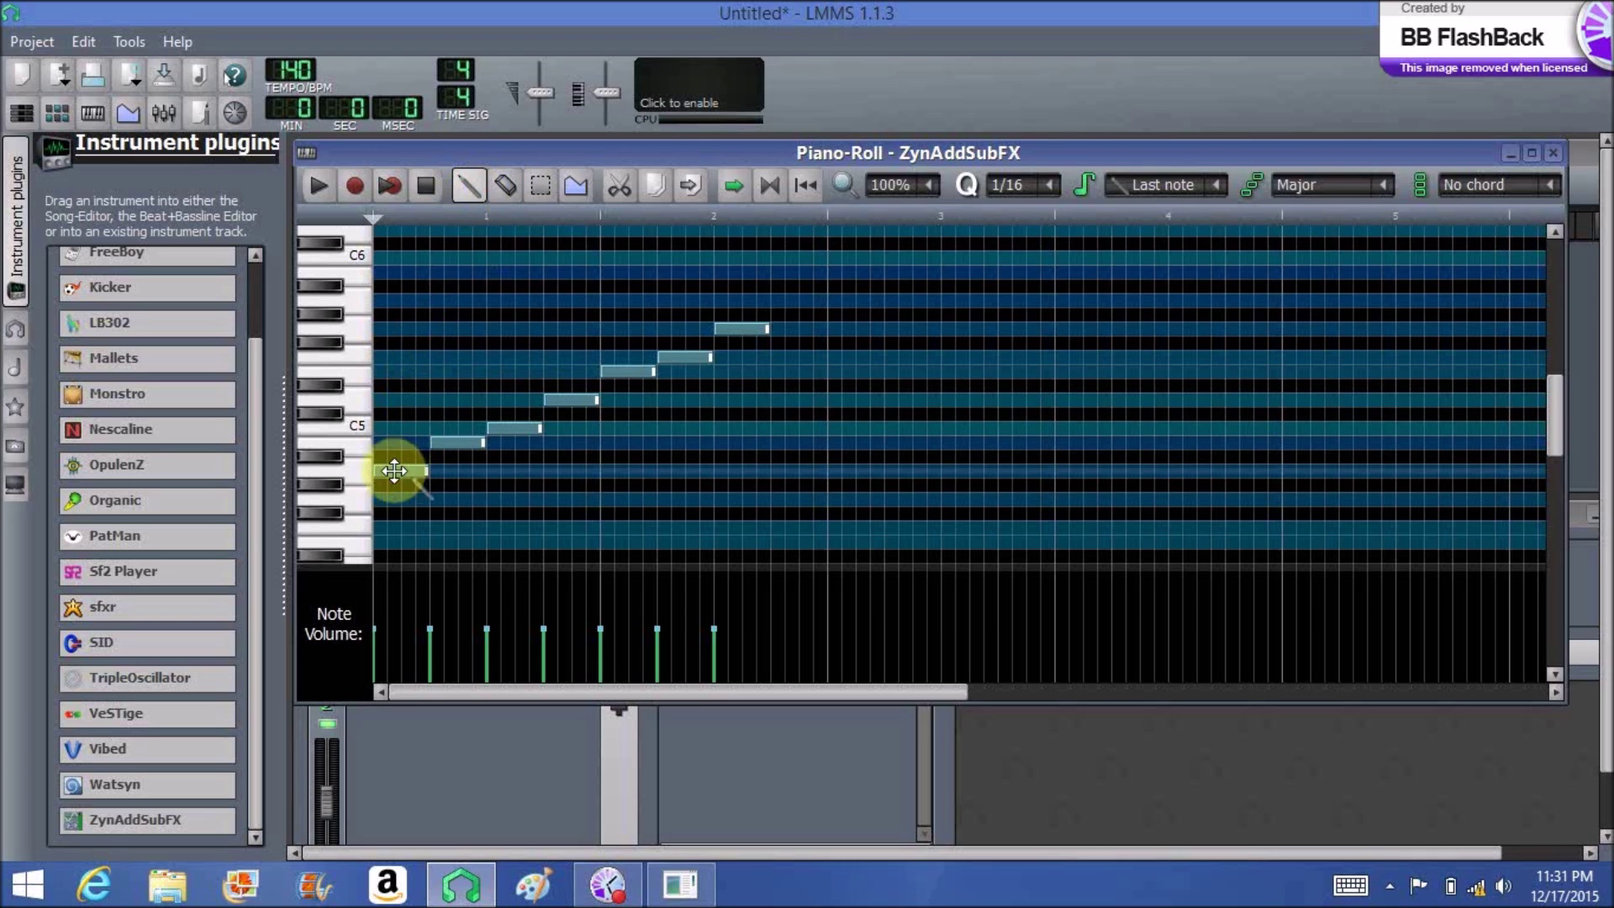
Build triads on the first three notes: C5 and E5 over A4, D5 and F5 over B4, E5 and G5 over C5
click(381, 424)
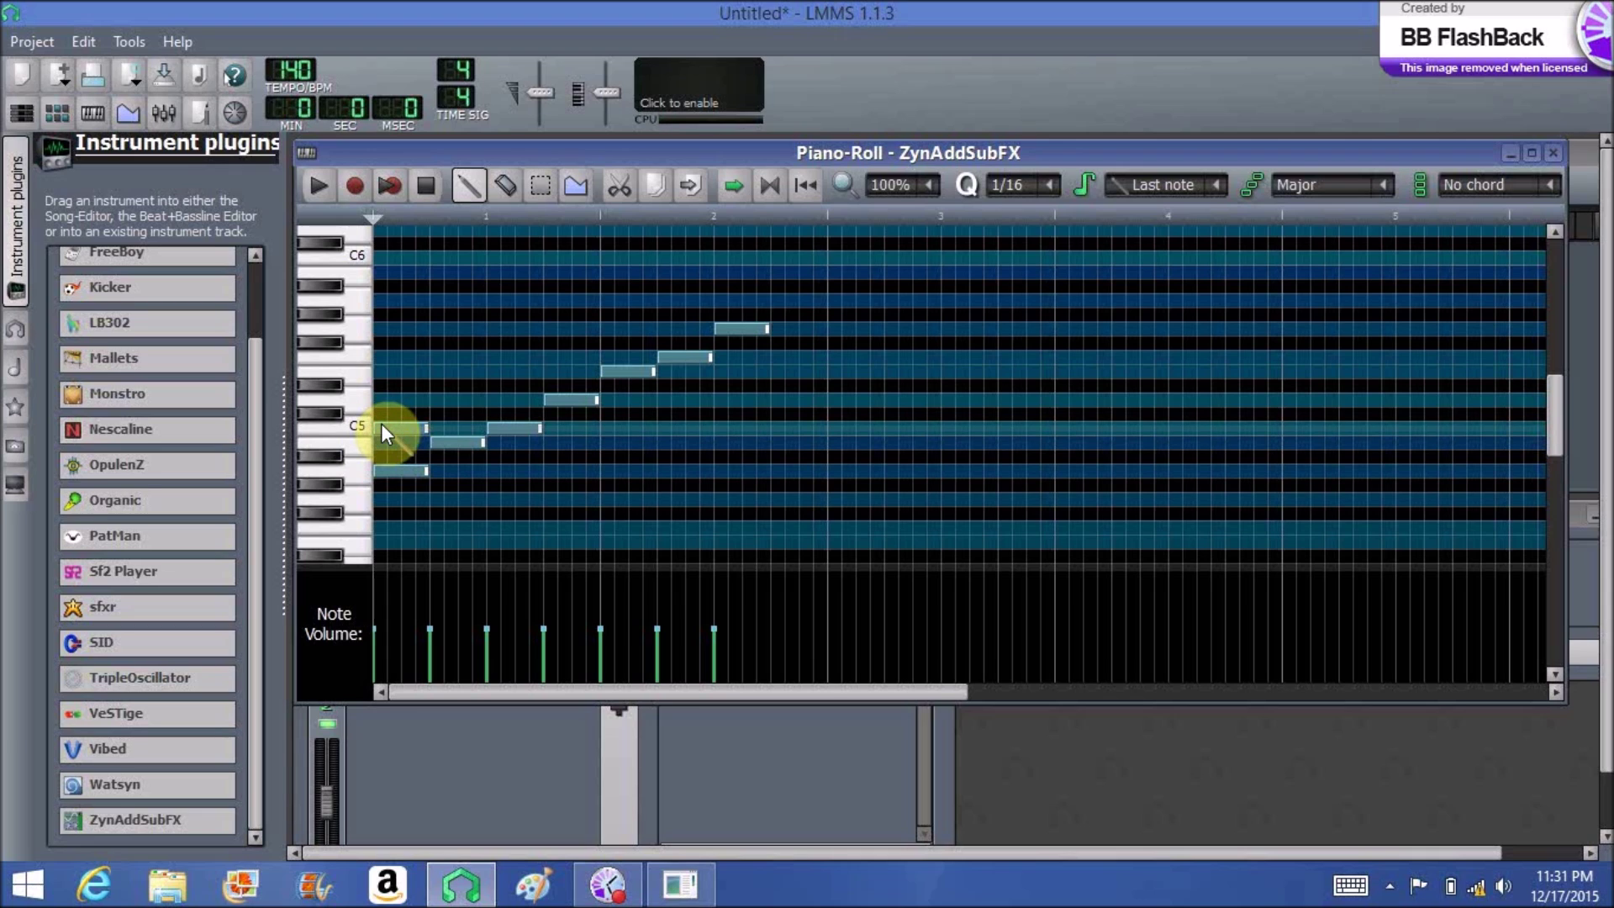
click(382, 370)
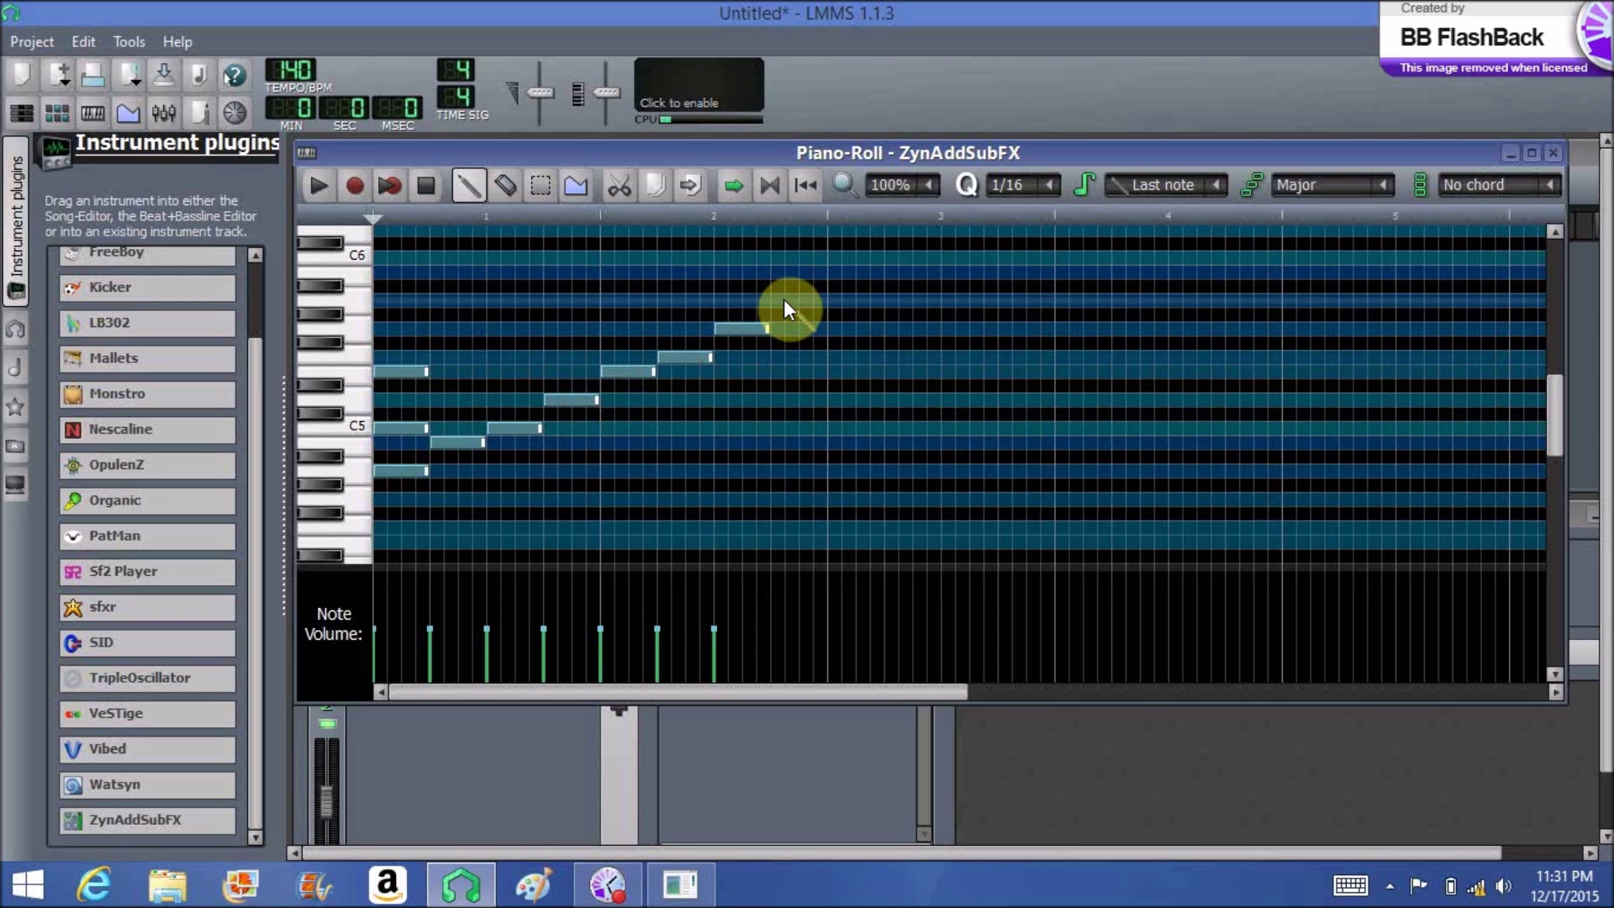
click(437, 400)
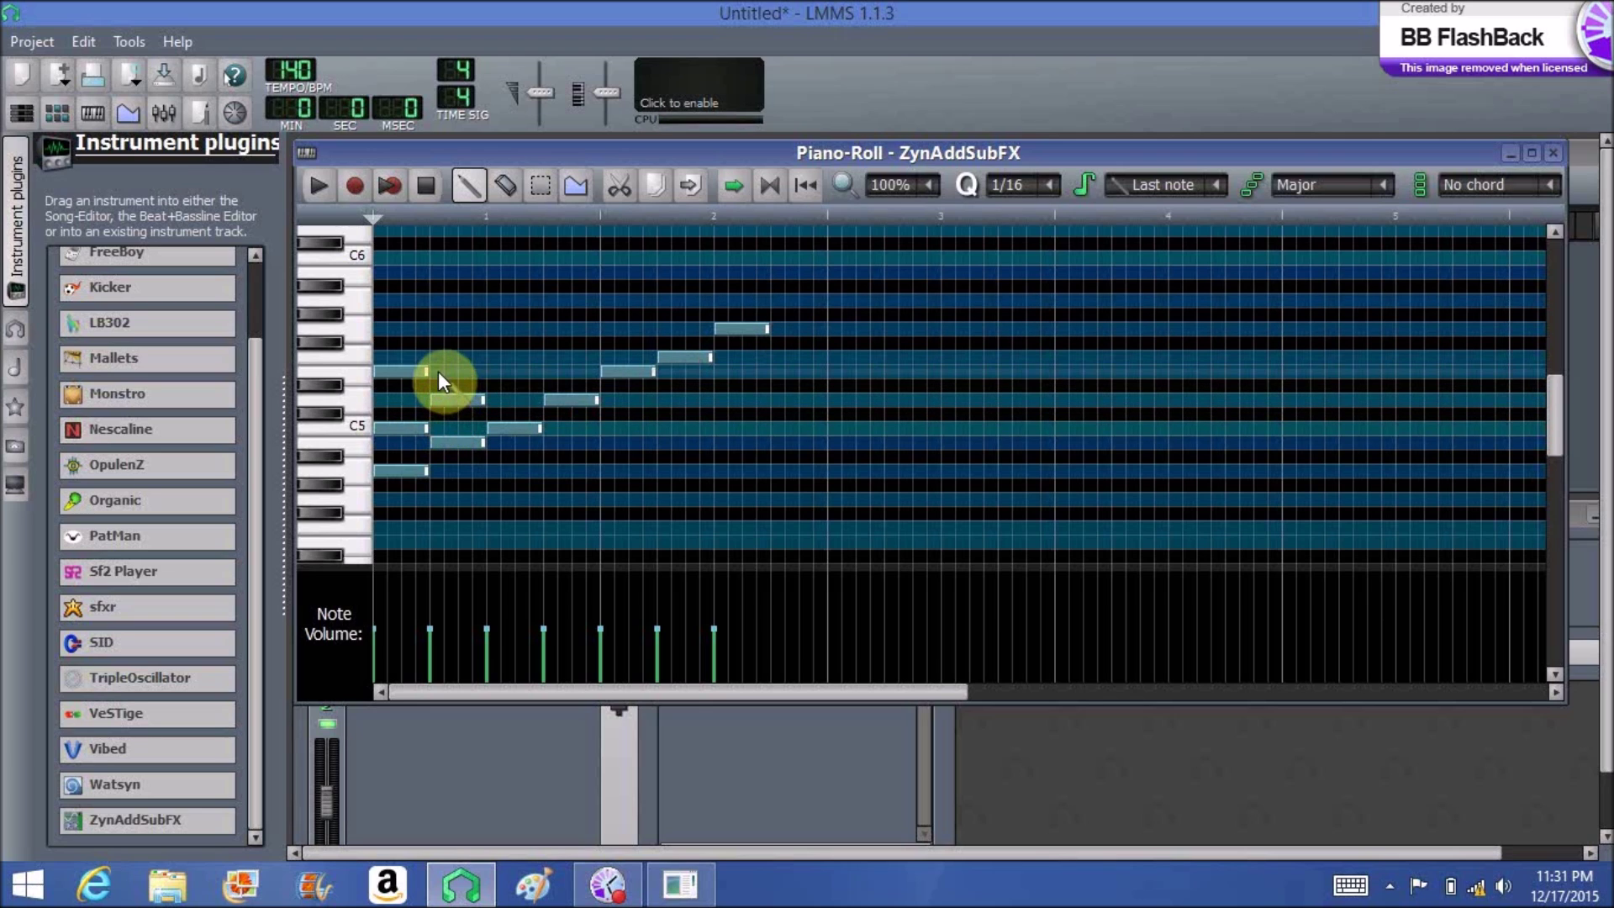
click(441, 356)
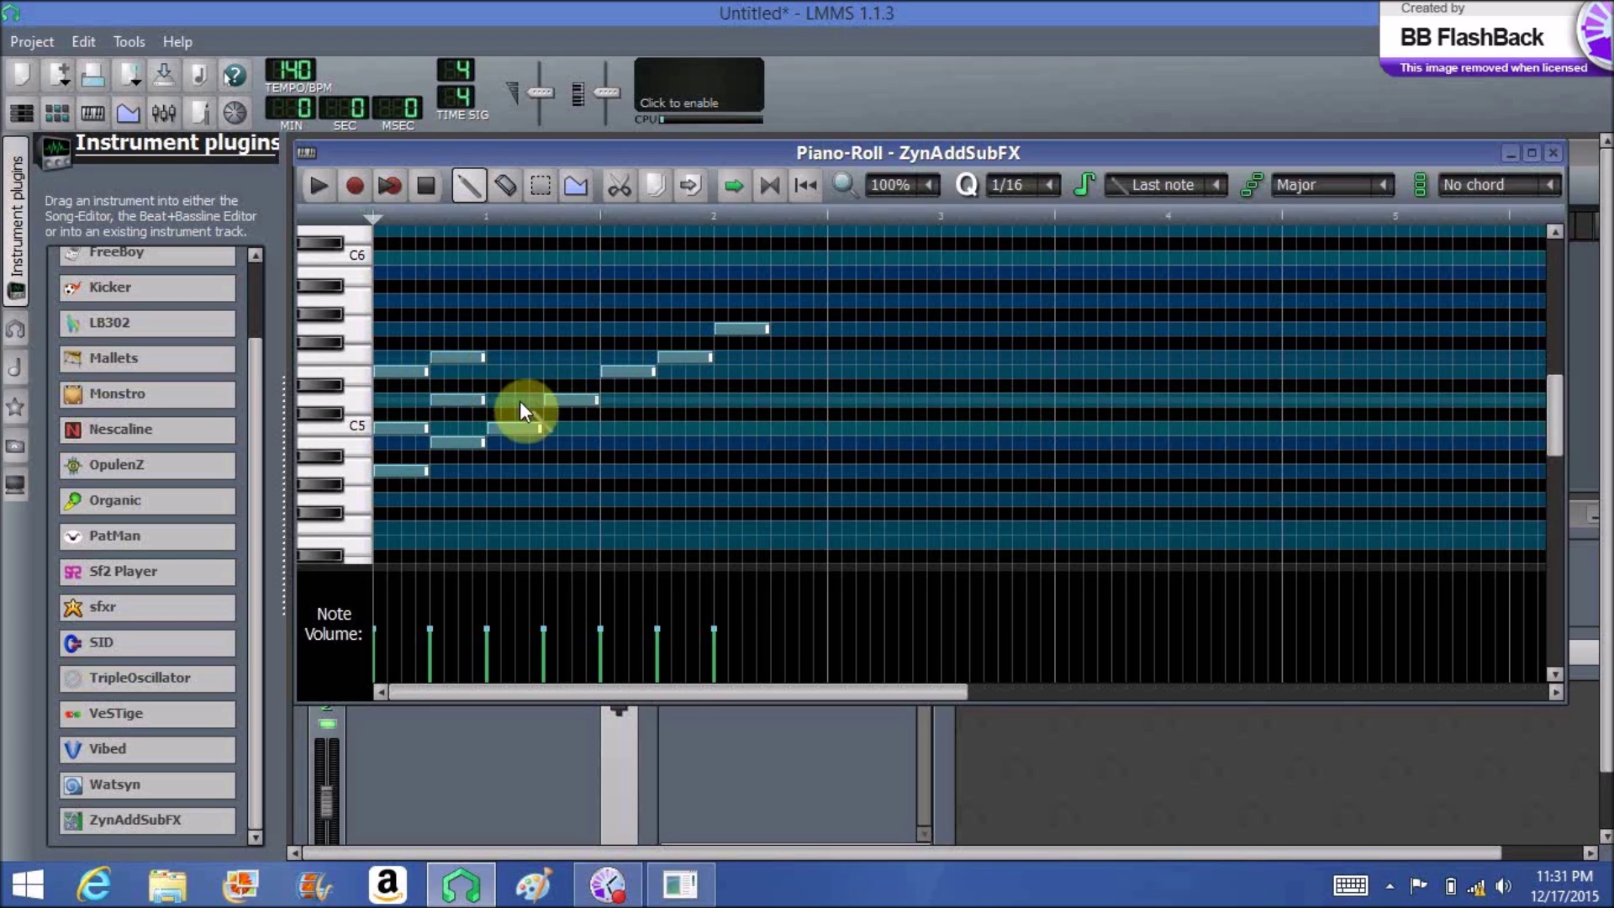
click(494, 369)
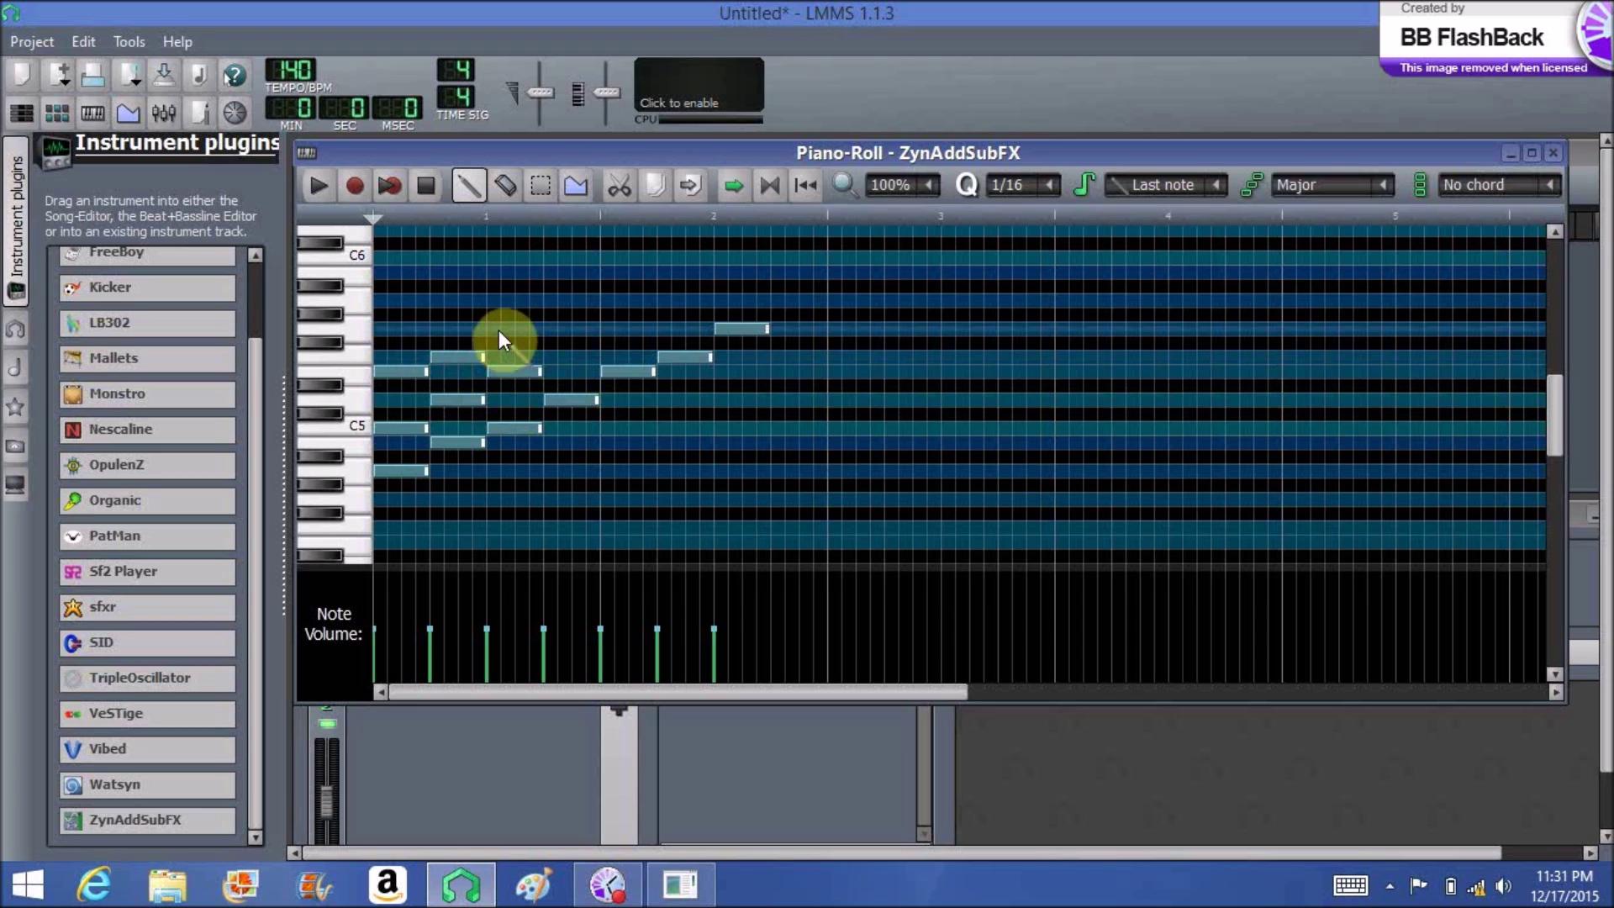
click(494, 328)
Add F5 and A5 over D5, G5 and B5 over E5, A5 and C6 over F5, B5 and D6 over G5, and play the pattern
click(548, 356)
click(547, 300)
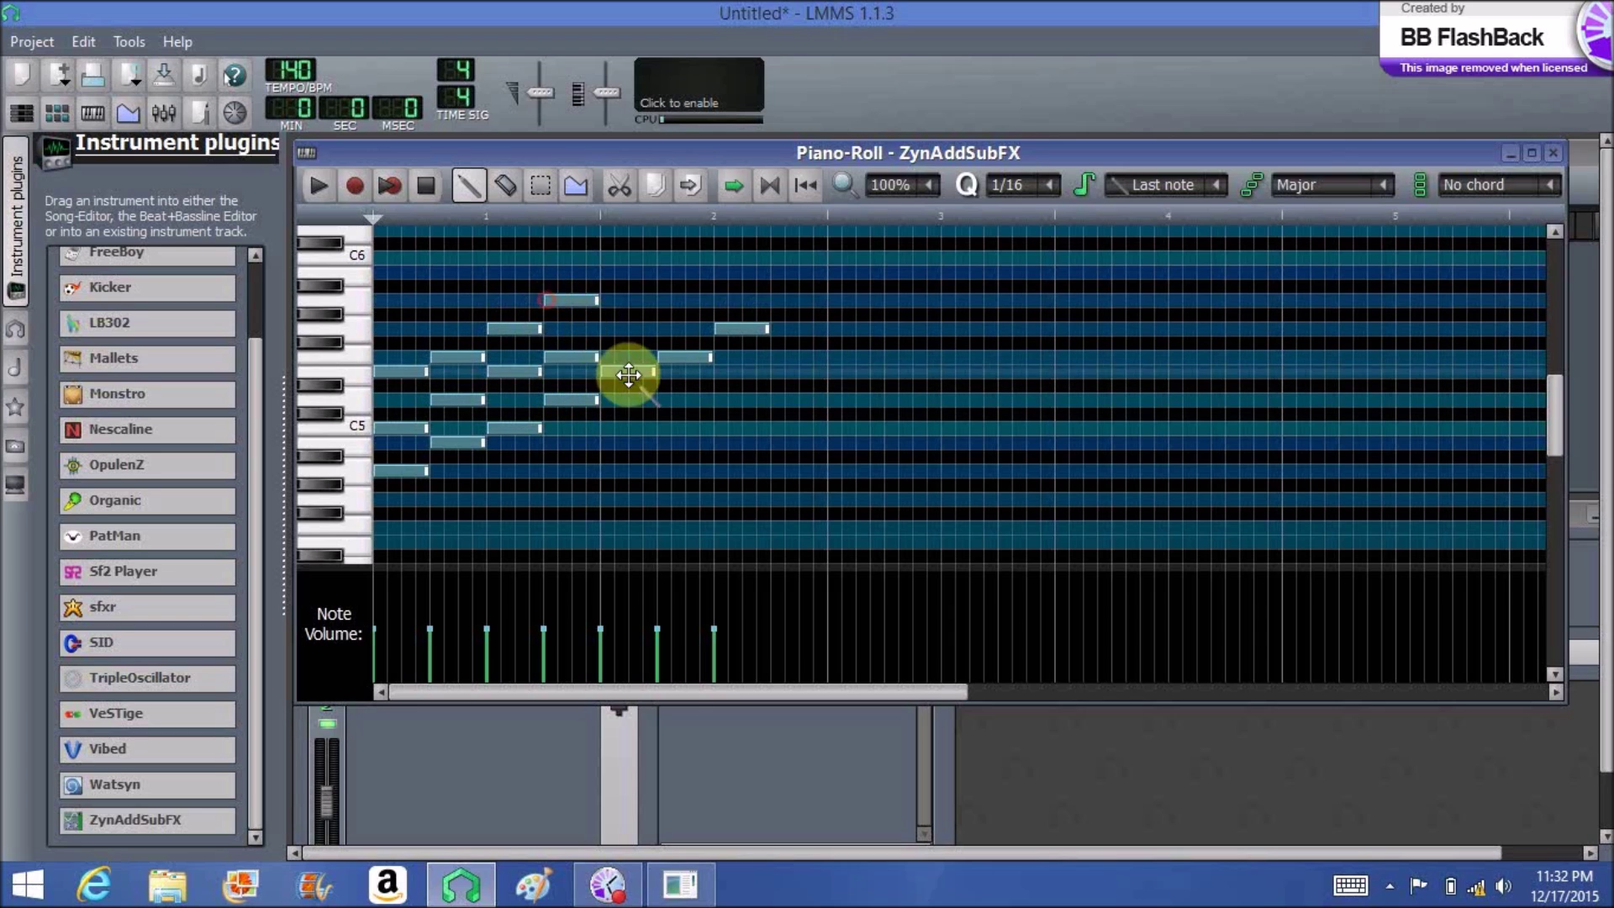
click(612, 328)
click(612, 272)
drag(1560, 427, 1556, 405)
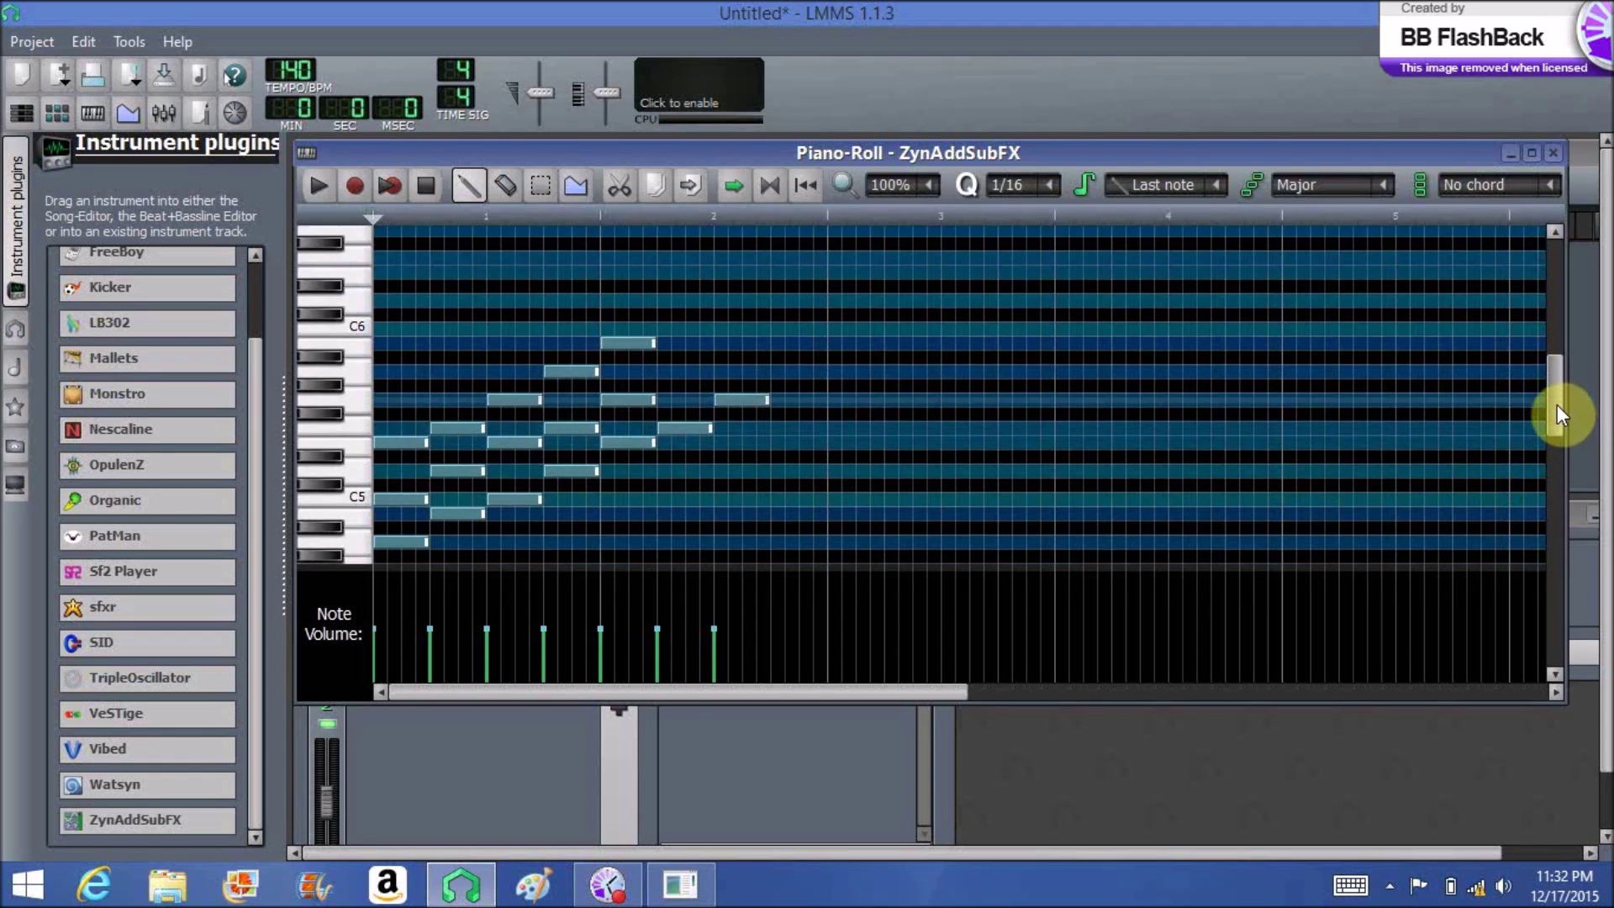
click(659, 371)
click(667, 328)
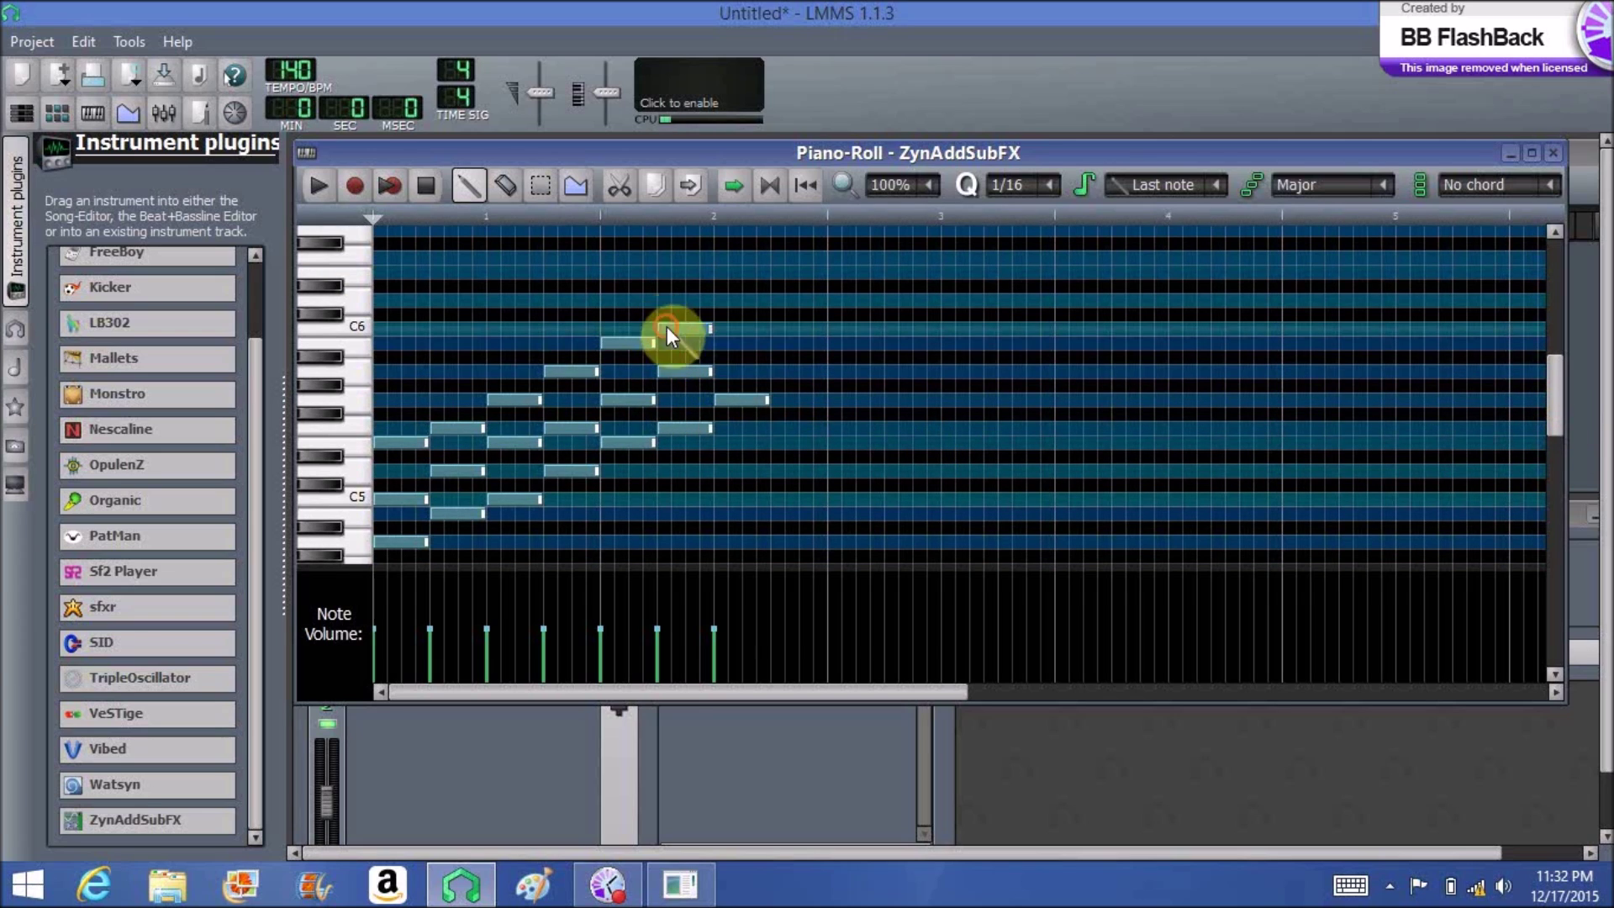
click(722, 342)
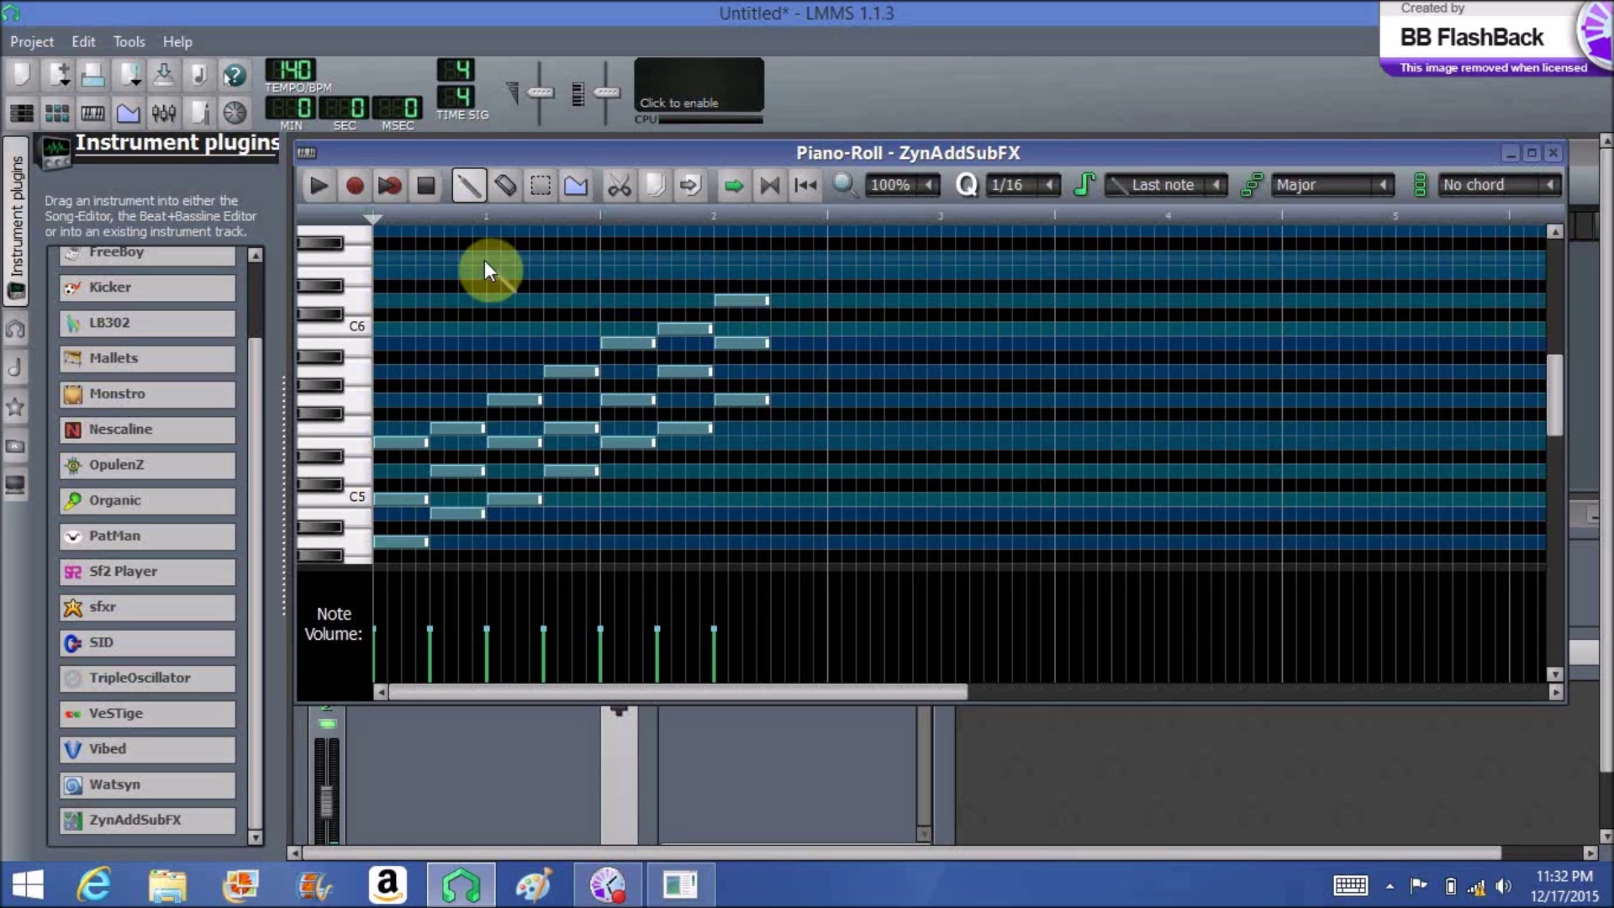
click(319, 184)
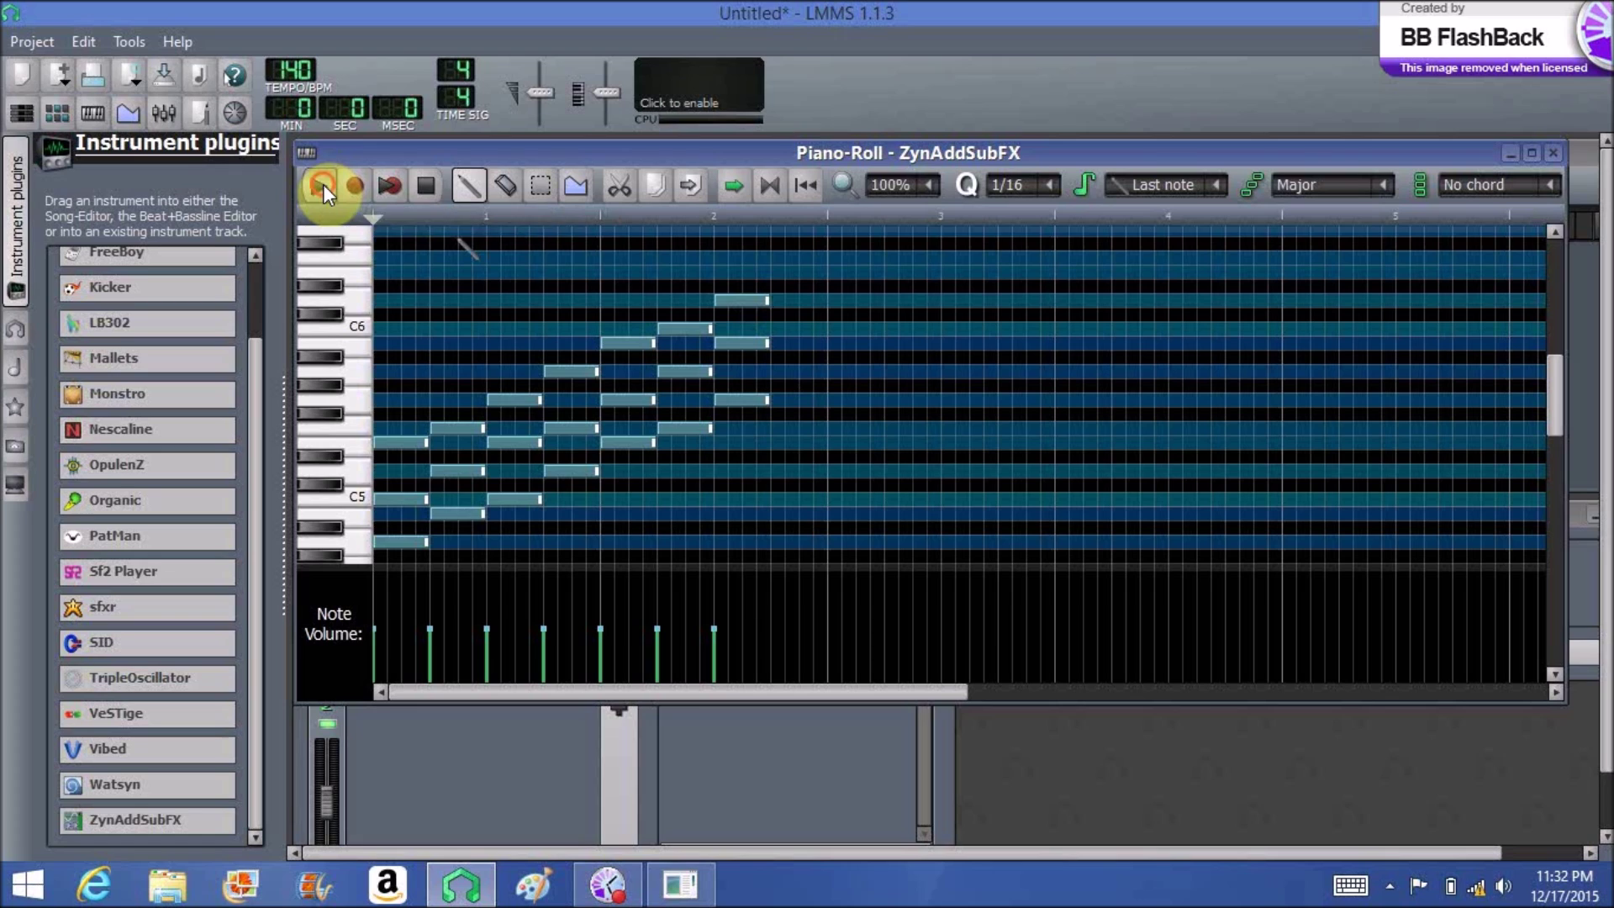
click(426, 185)
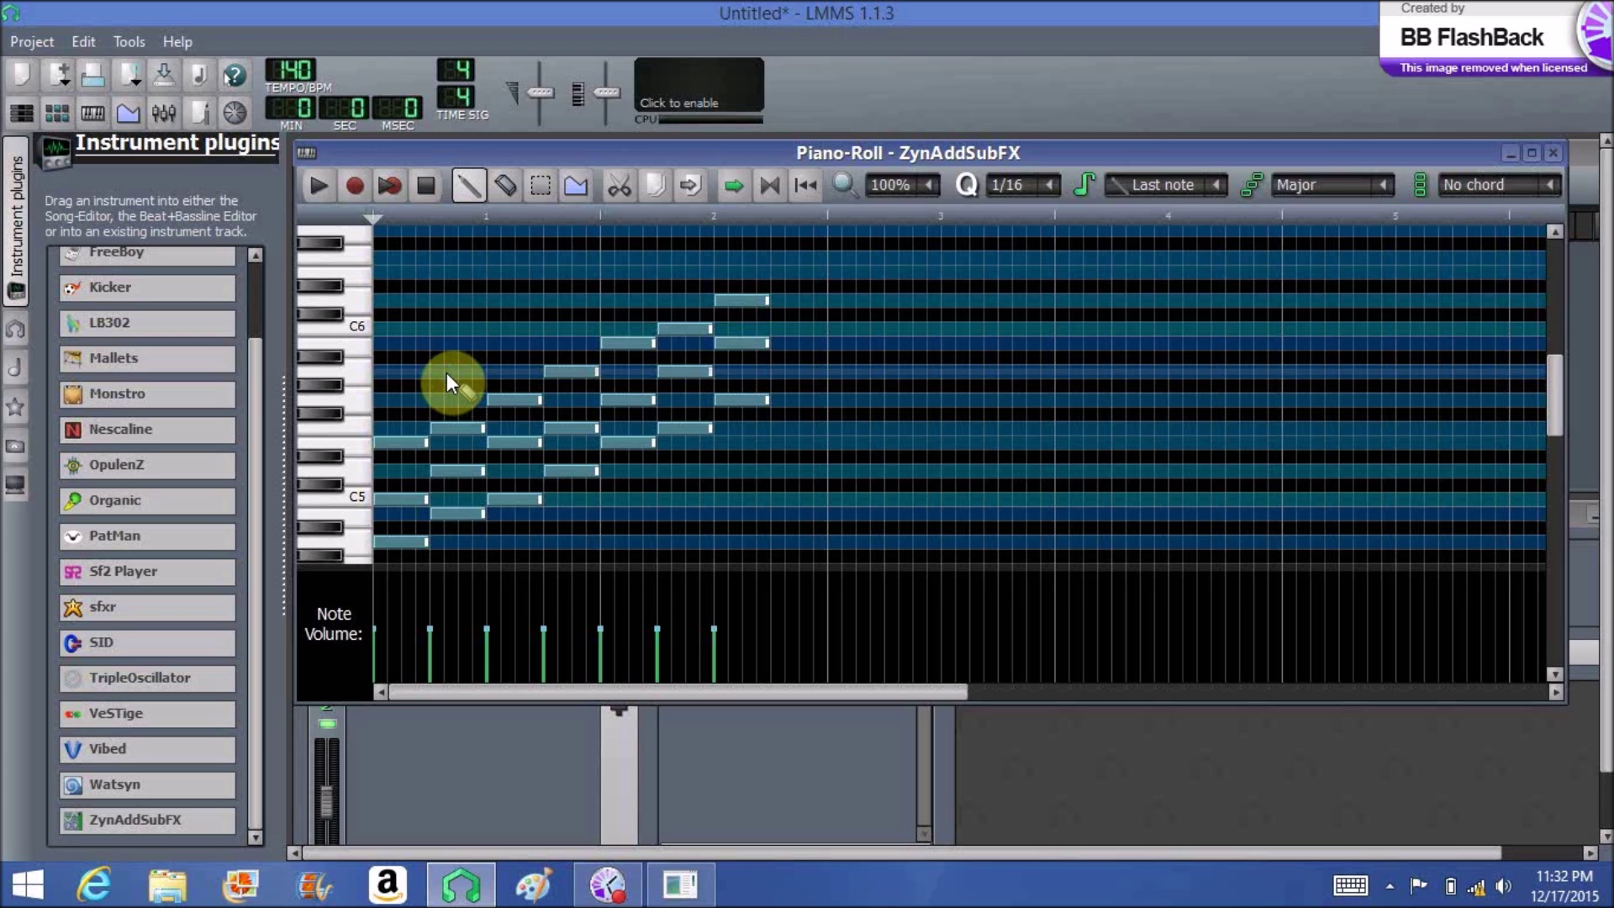
Delete the second, third and sixth chords, the ones built on B4, C5 and F5
right_click(451, 427)
right_click(450, 470)
right_click(448, 513)
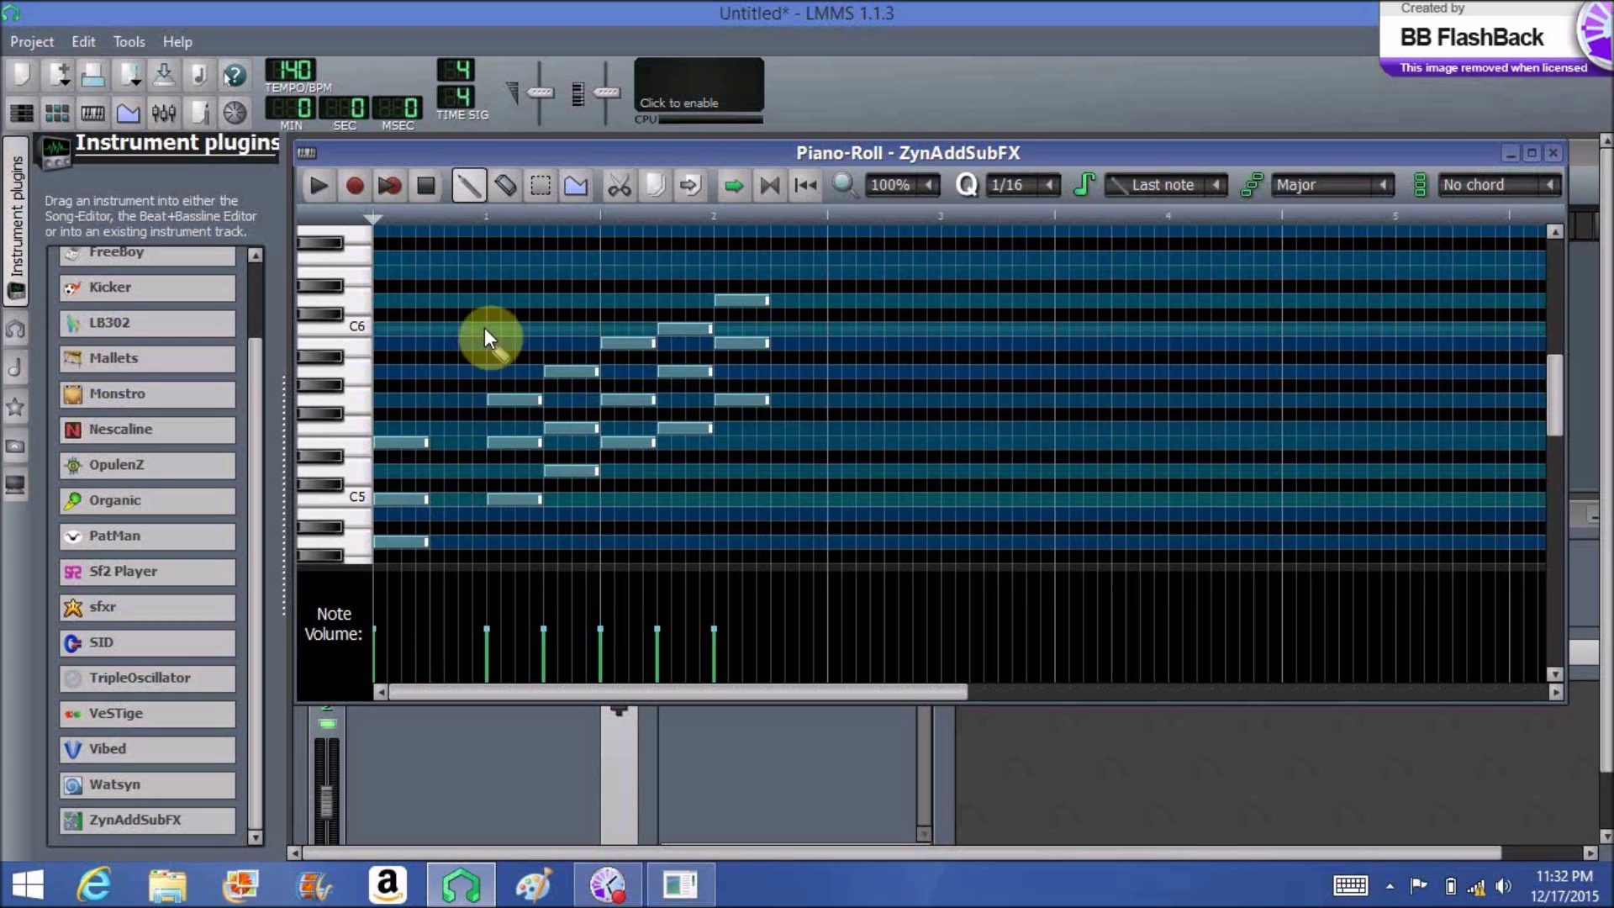
right_click(499, 399)
right_click(505, 442)
right_click(510, 498)
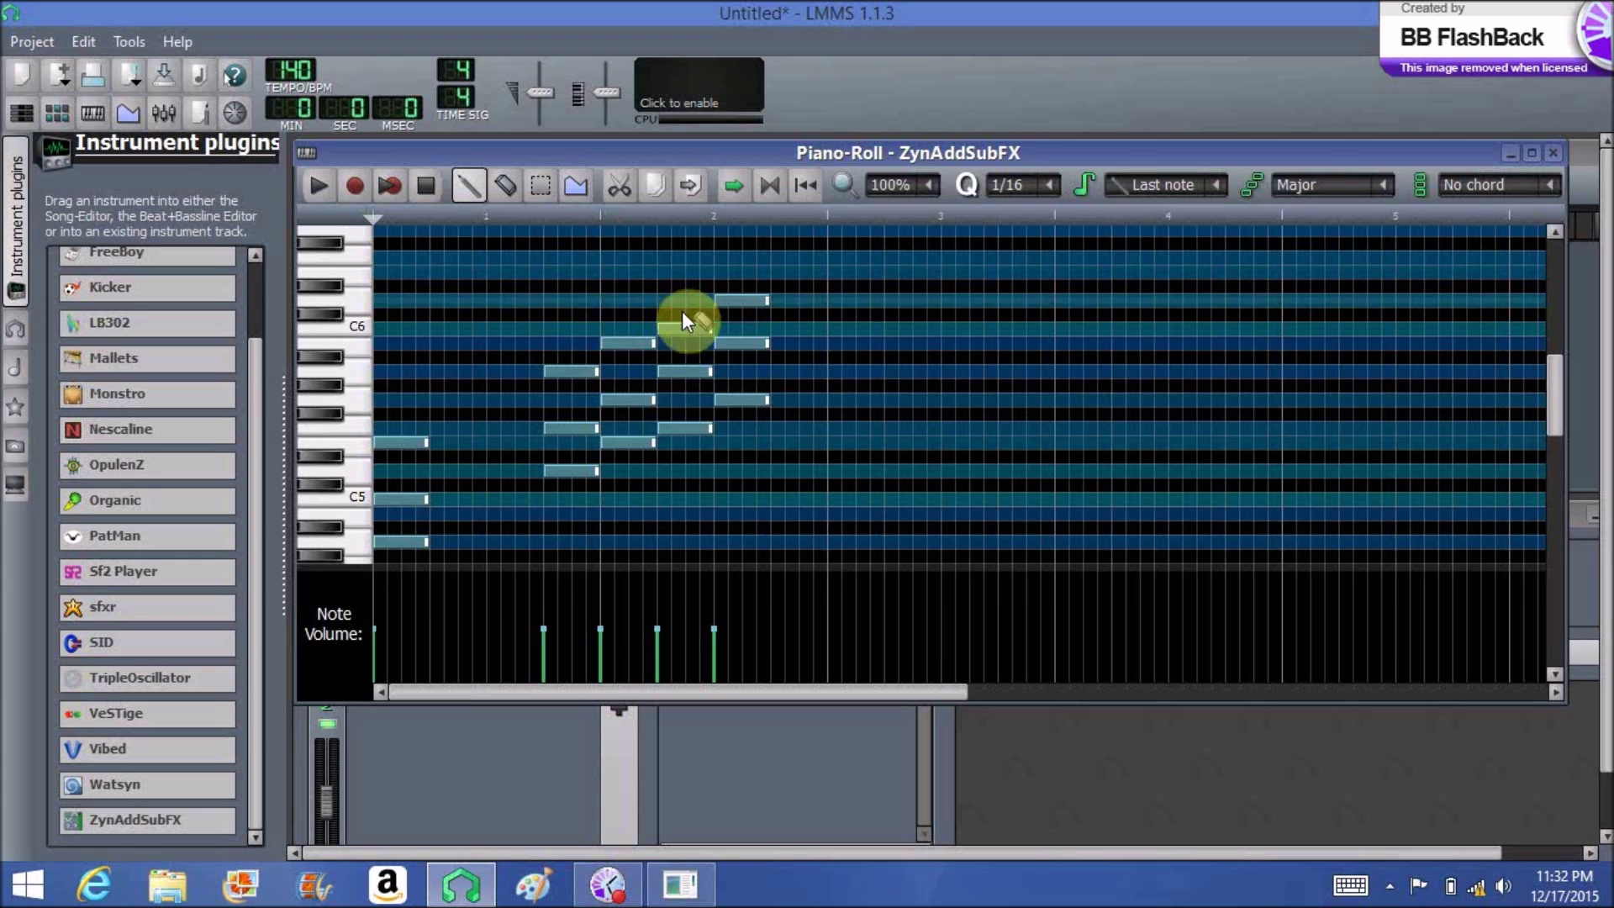
right_click(685, 328)
right_click(684, 371)
right_click(684, 428)
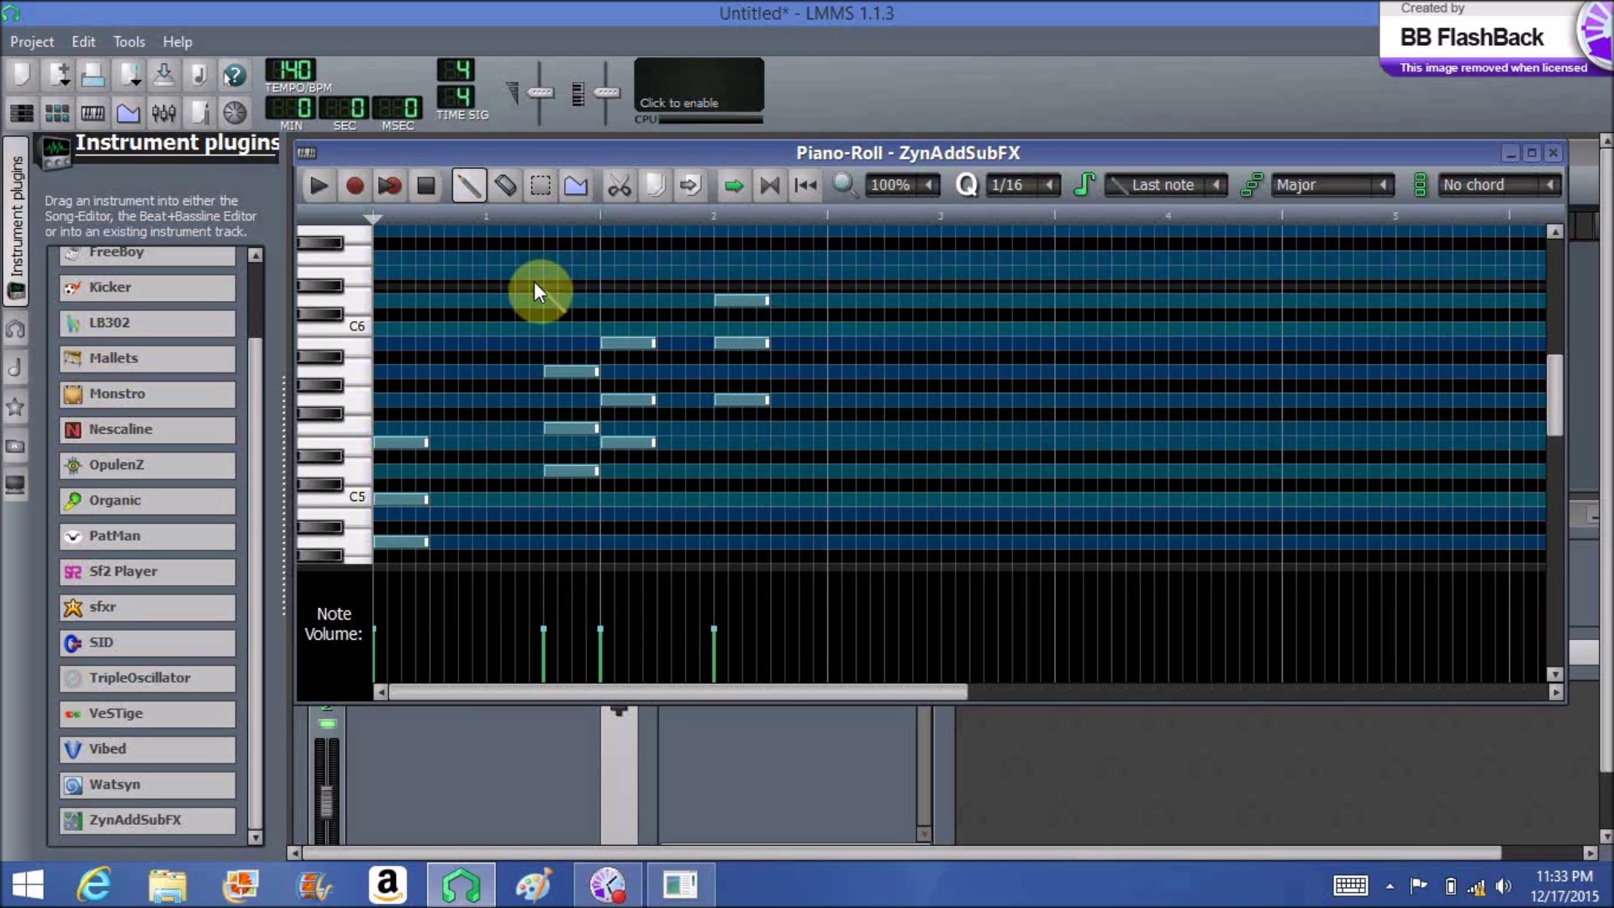
Select the chords on D5, E5 and G5 and shift them together so the D5 chord starts at the second bar
click(539, 185)
mouse_move(519, 254)
mouse_down()
mouse_move(580, 477)
mouse_move(861, 507)
mouse_up()
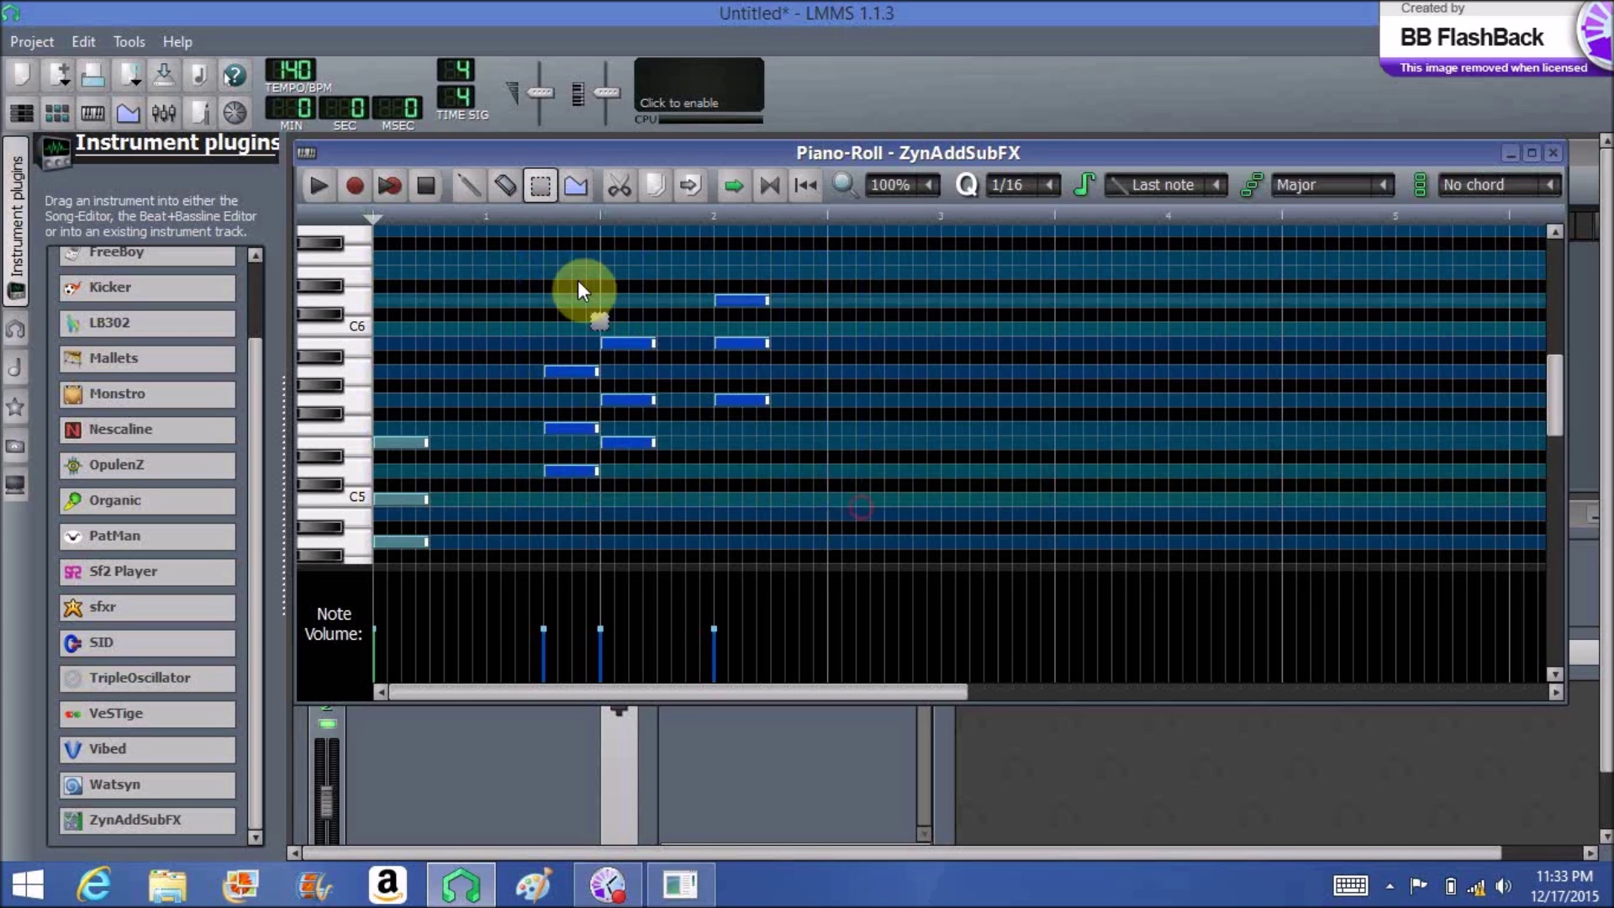
click(464, 186)
drag(569, 469, 630, 468)
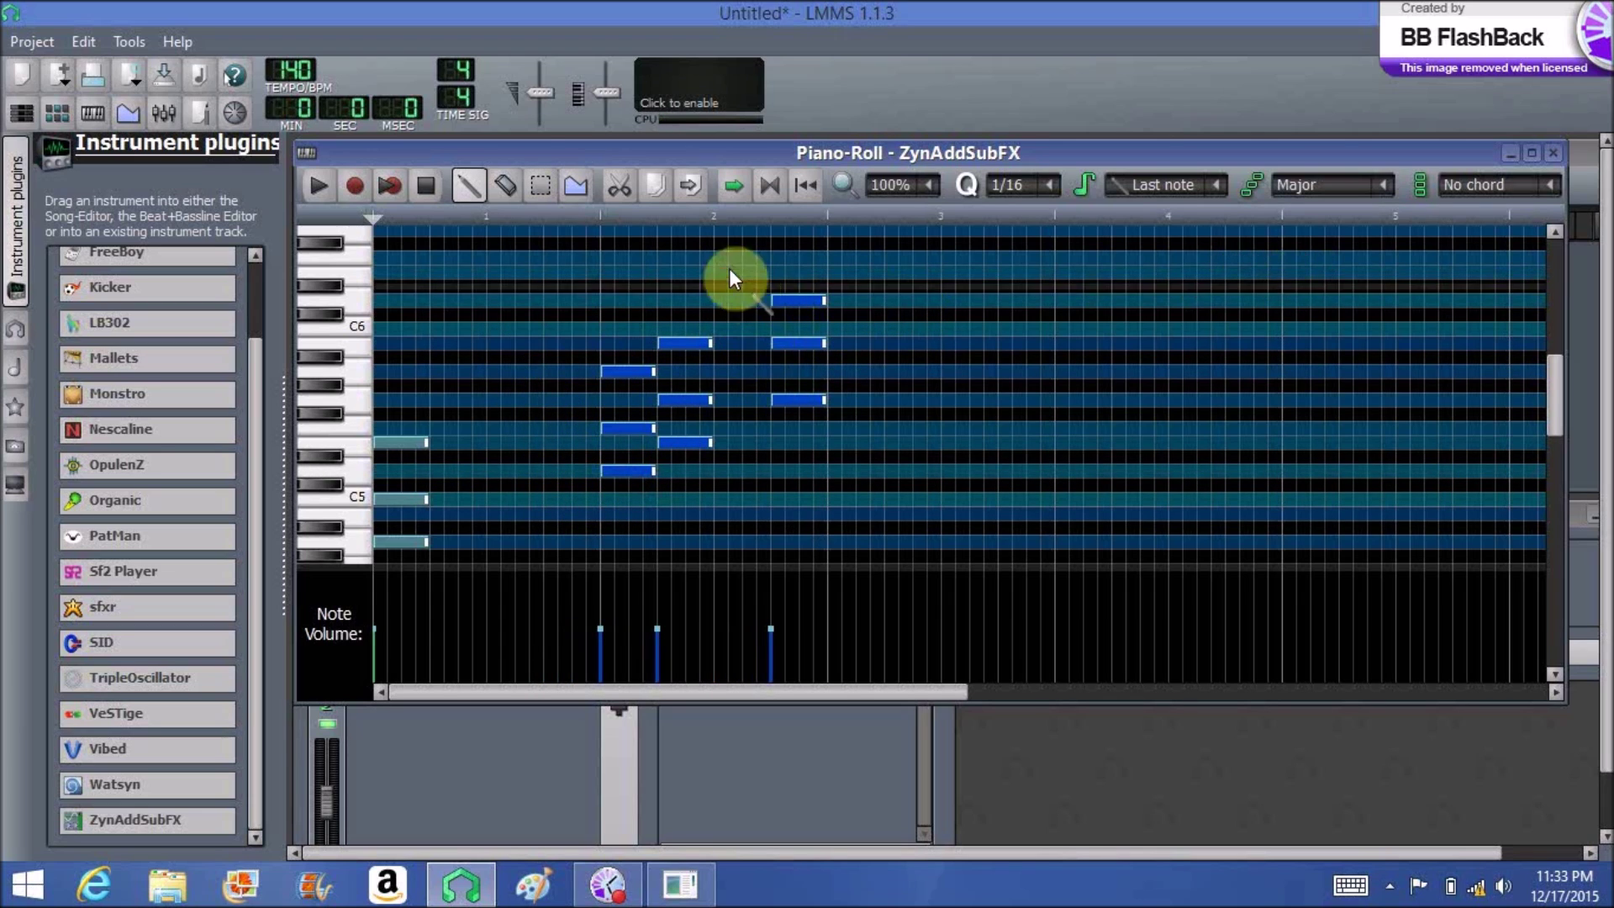
Select the chords on E5 and G5 and shift them together so the E5 chord starts at the third bar
click(540, 185)
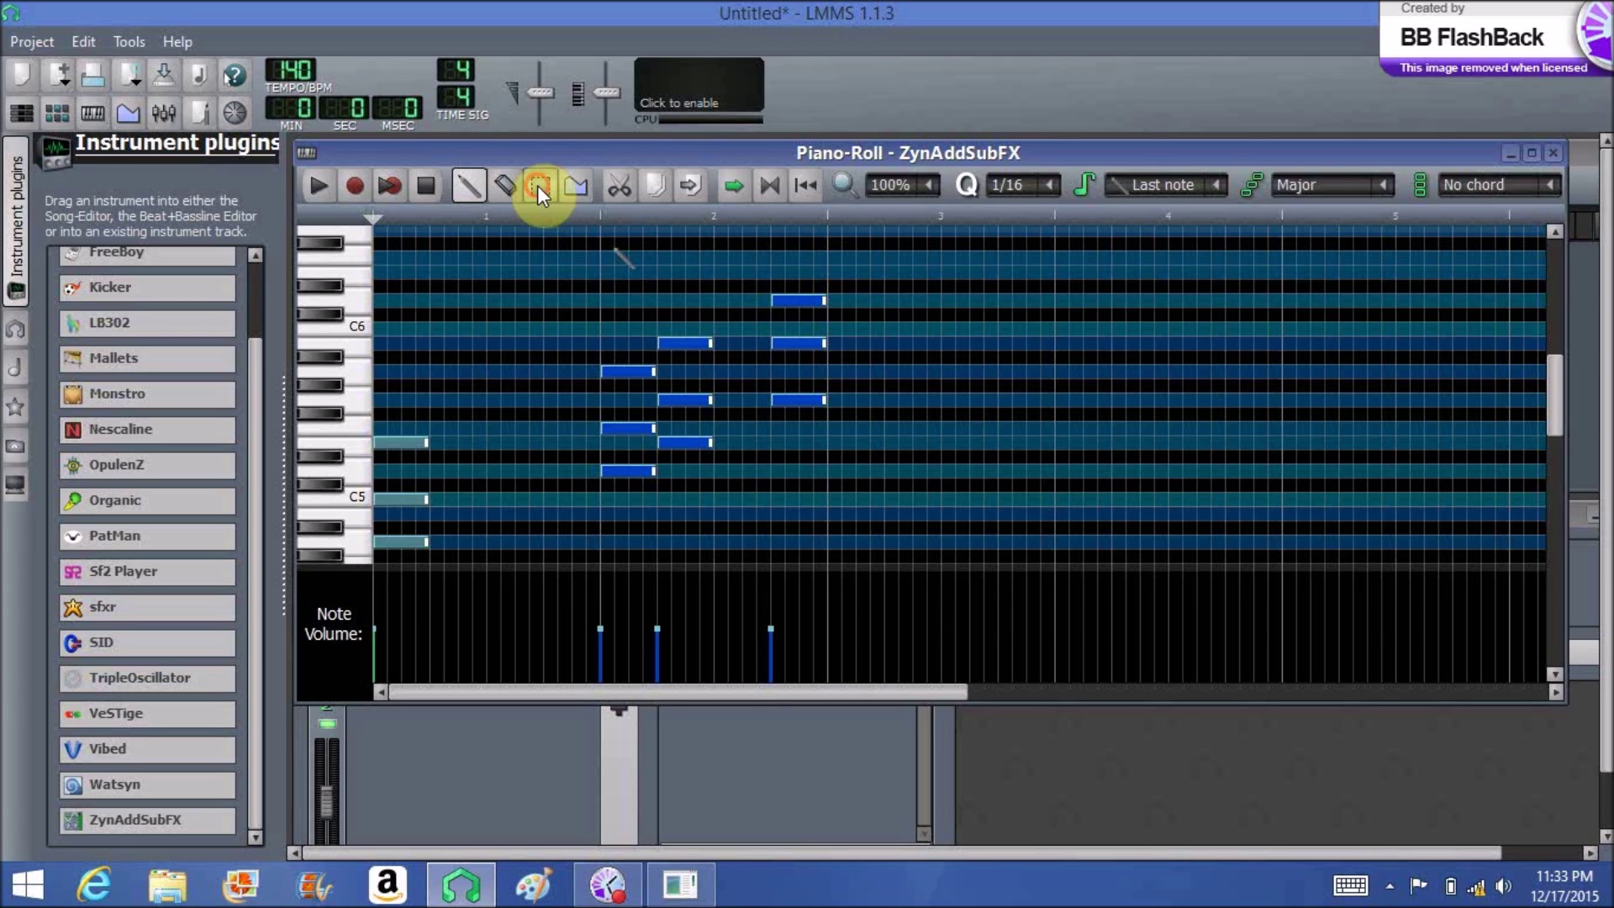
drag(669, 254, 911, 476)
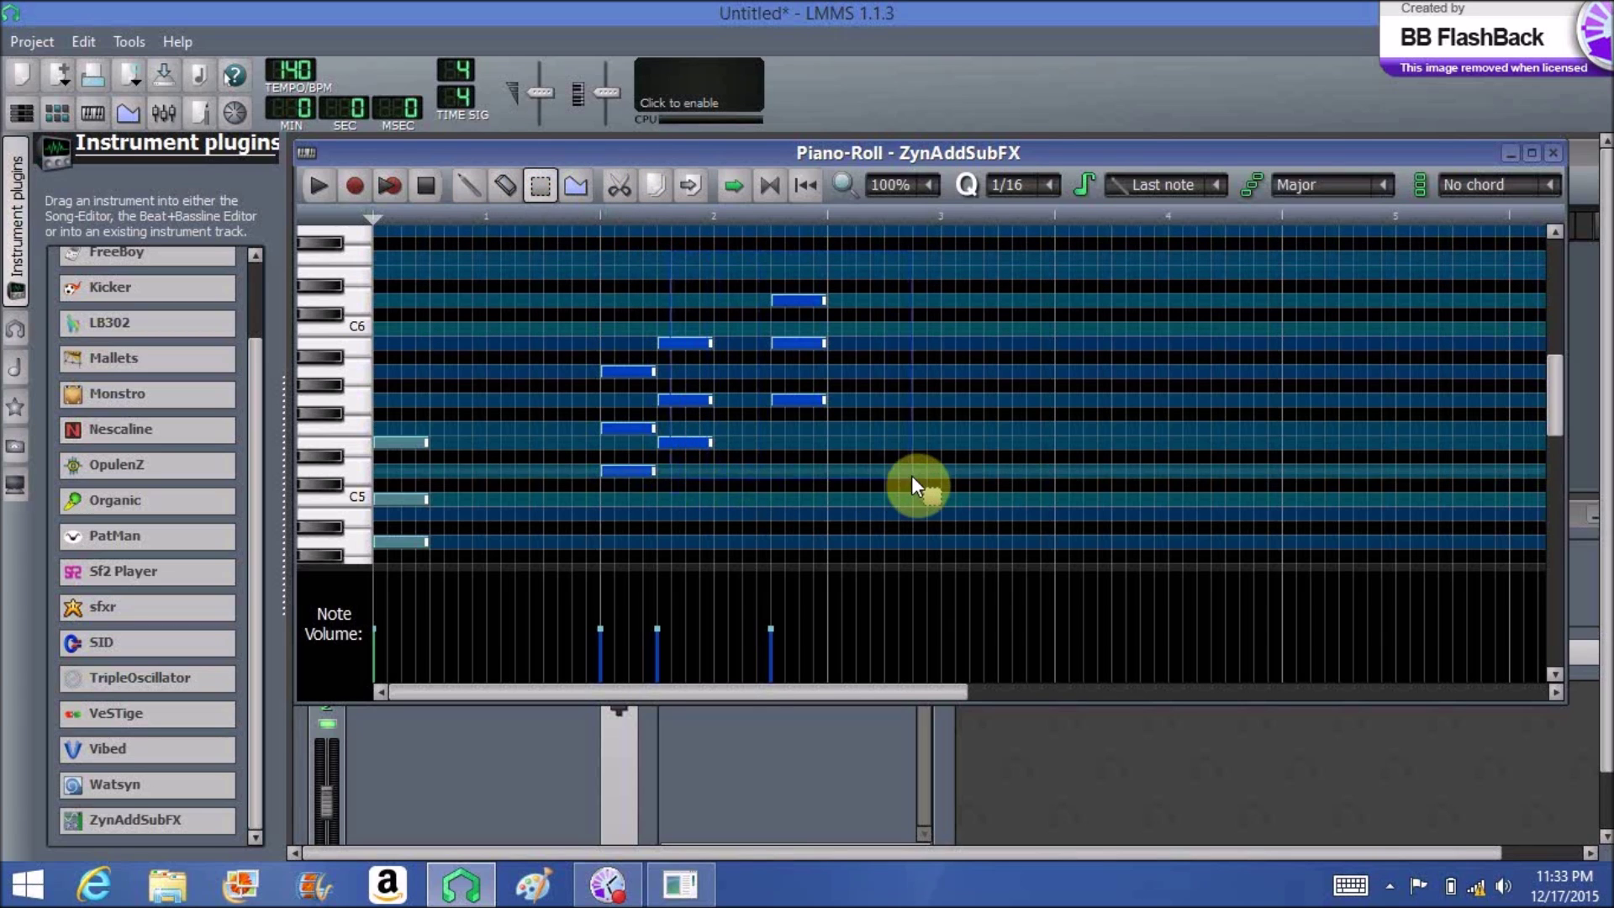
click(471, 183)
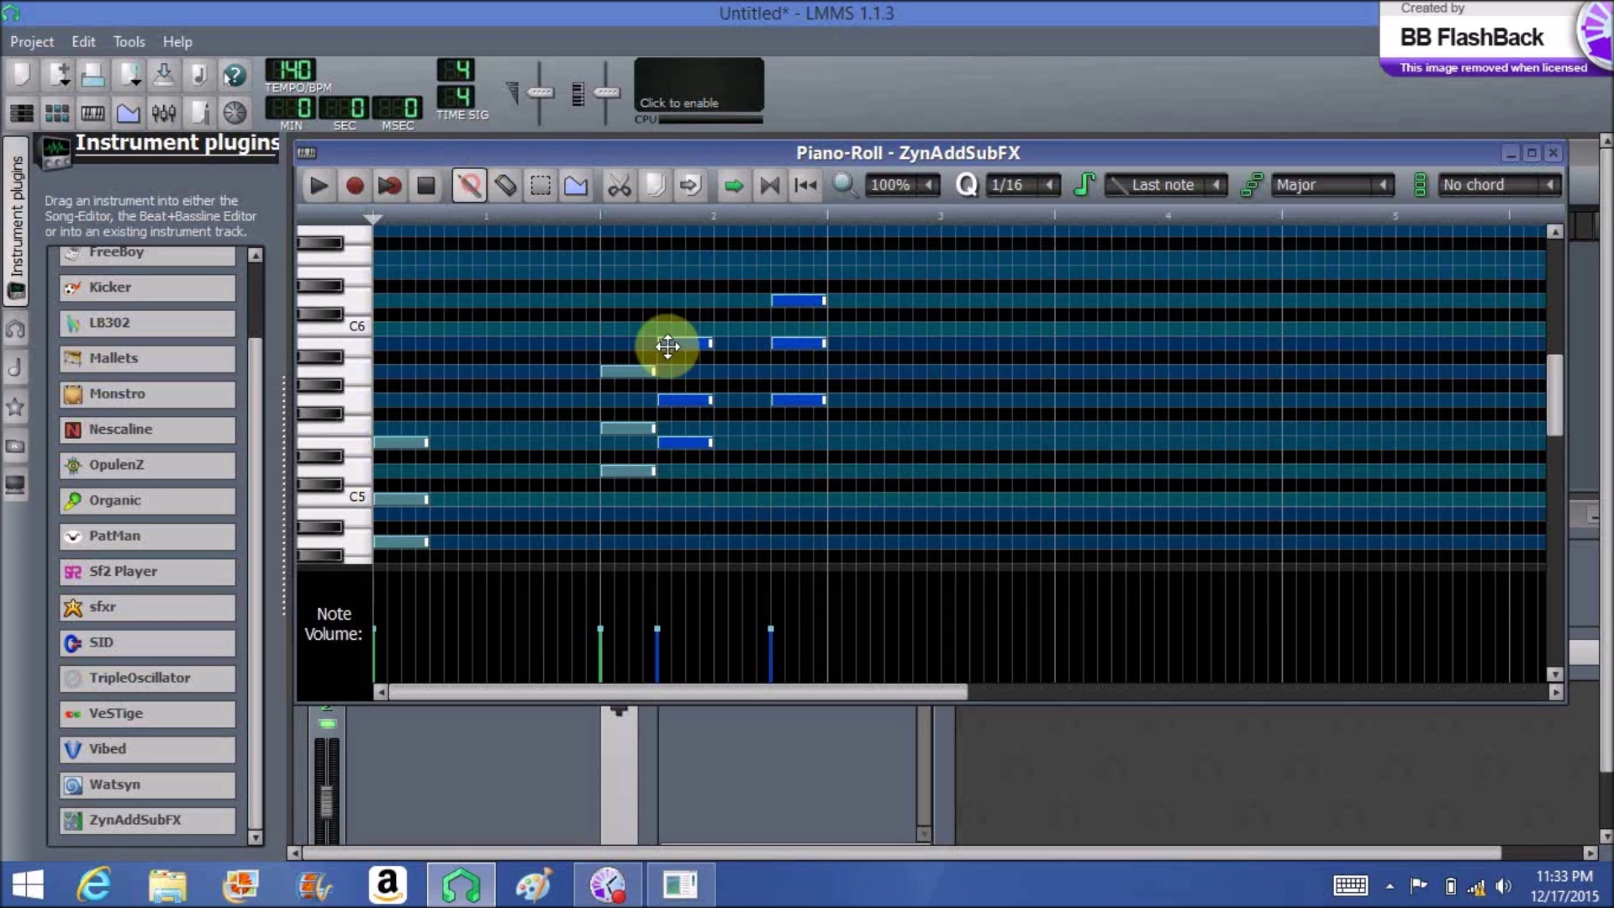
drag(684, 432, 856, 440)
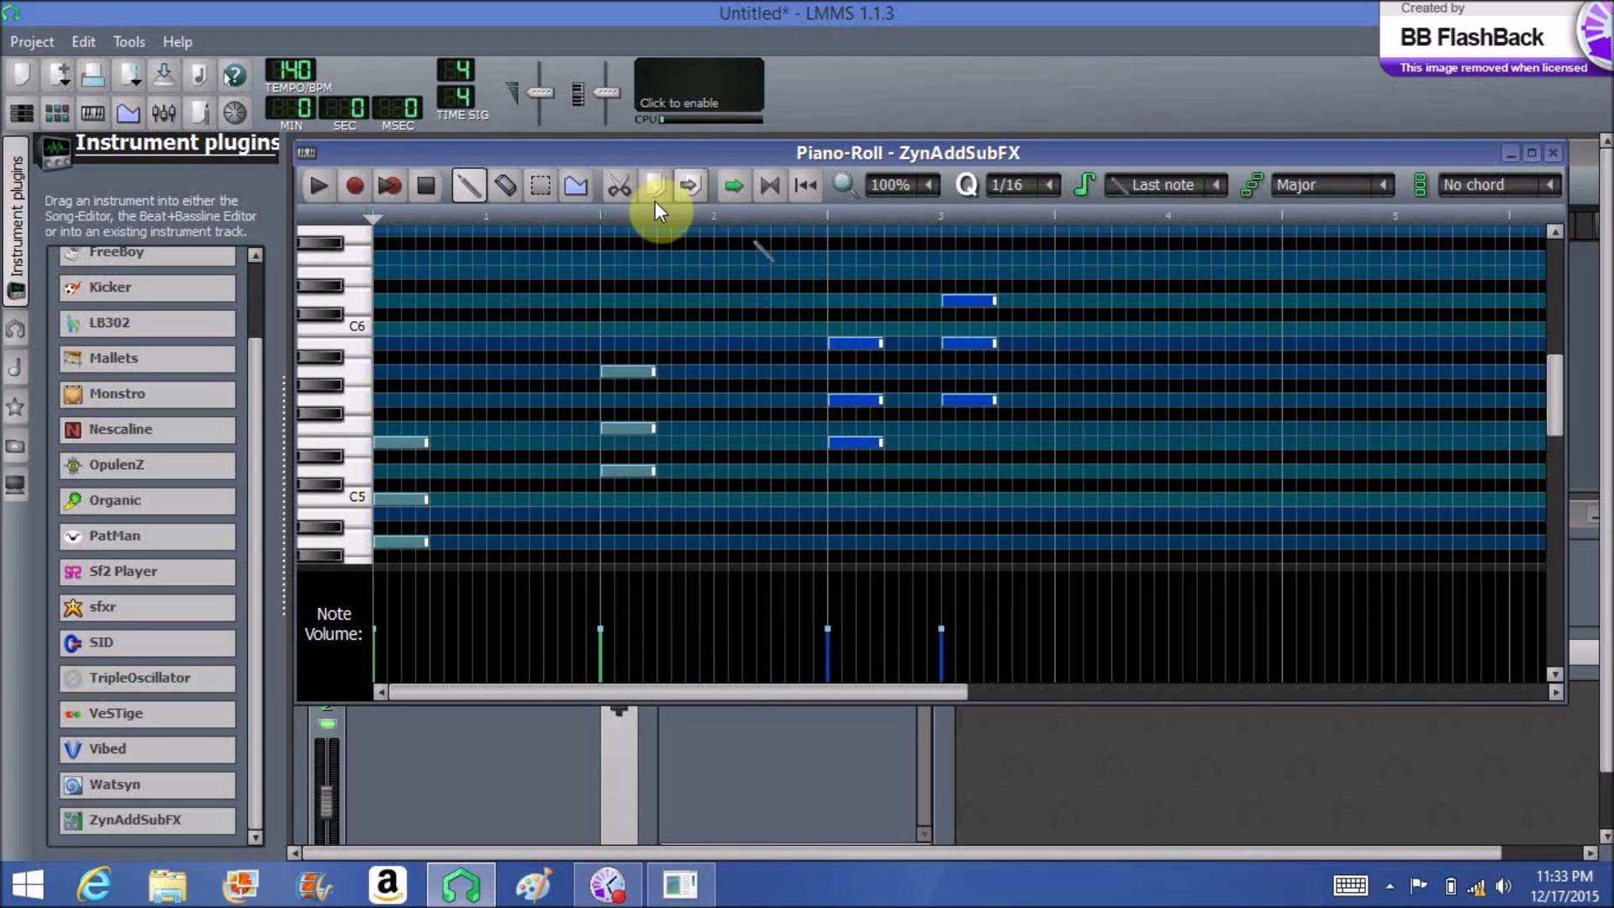
Move the chord on G5 to the start of the fourth bar and play back the four-chord progression
click(541, 185)
mouse_move(919, 286)
mouse_down()
mouse_move(995, 400)
mouse_move(1066, 401)
mouse_up()
click(462, 185)
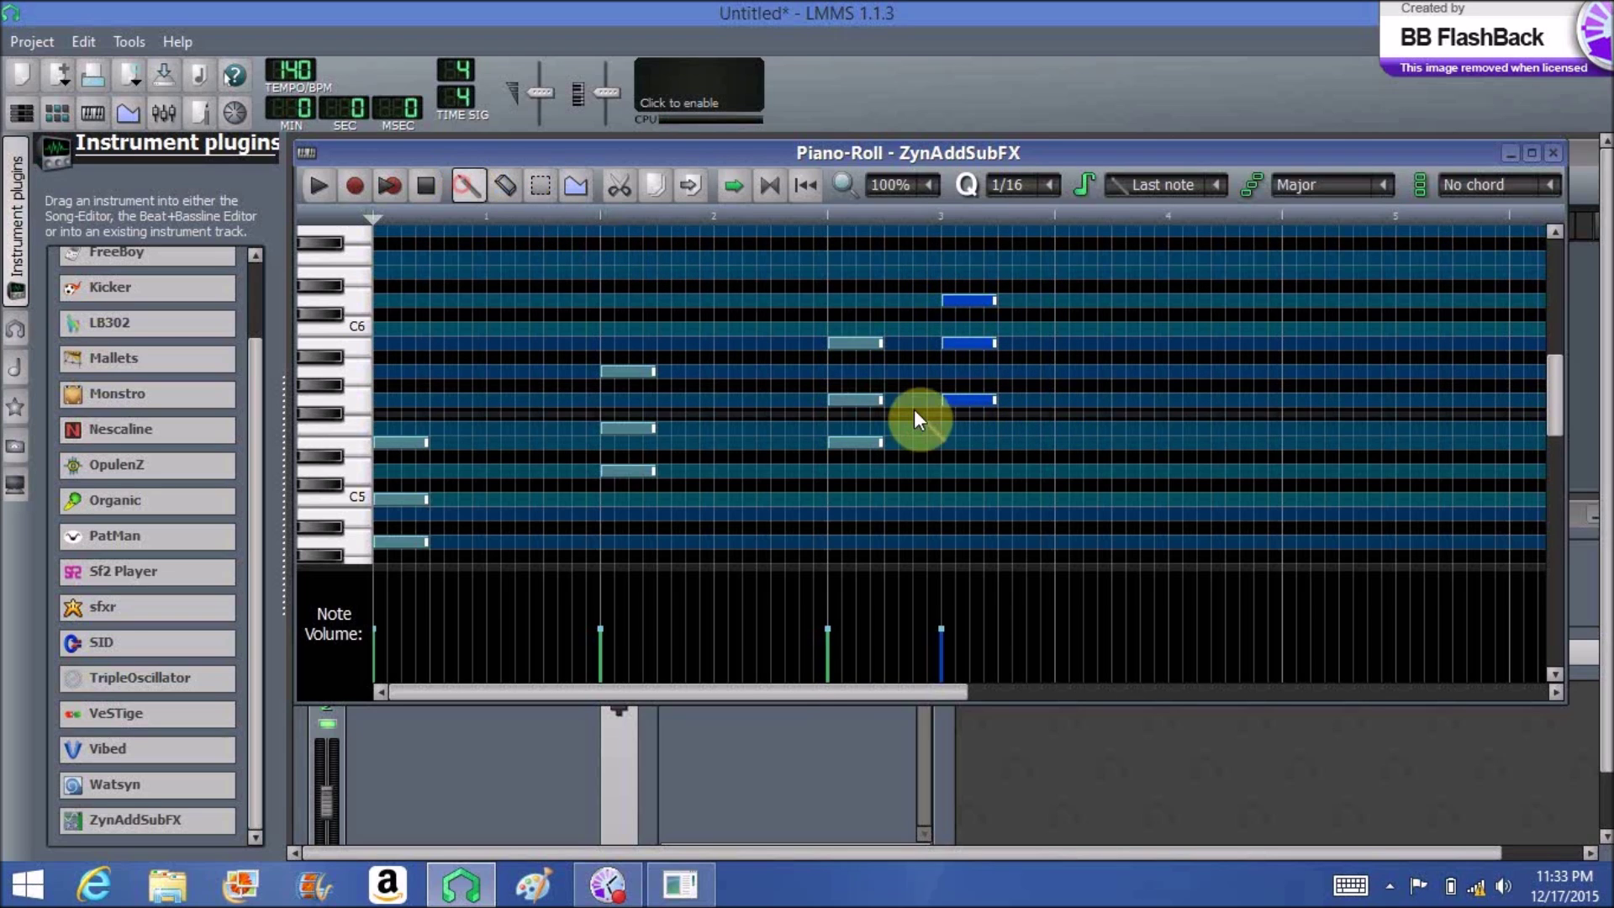
drag(973, 400, 1082, 398)
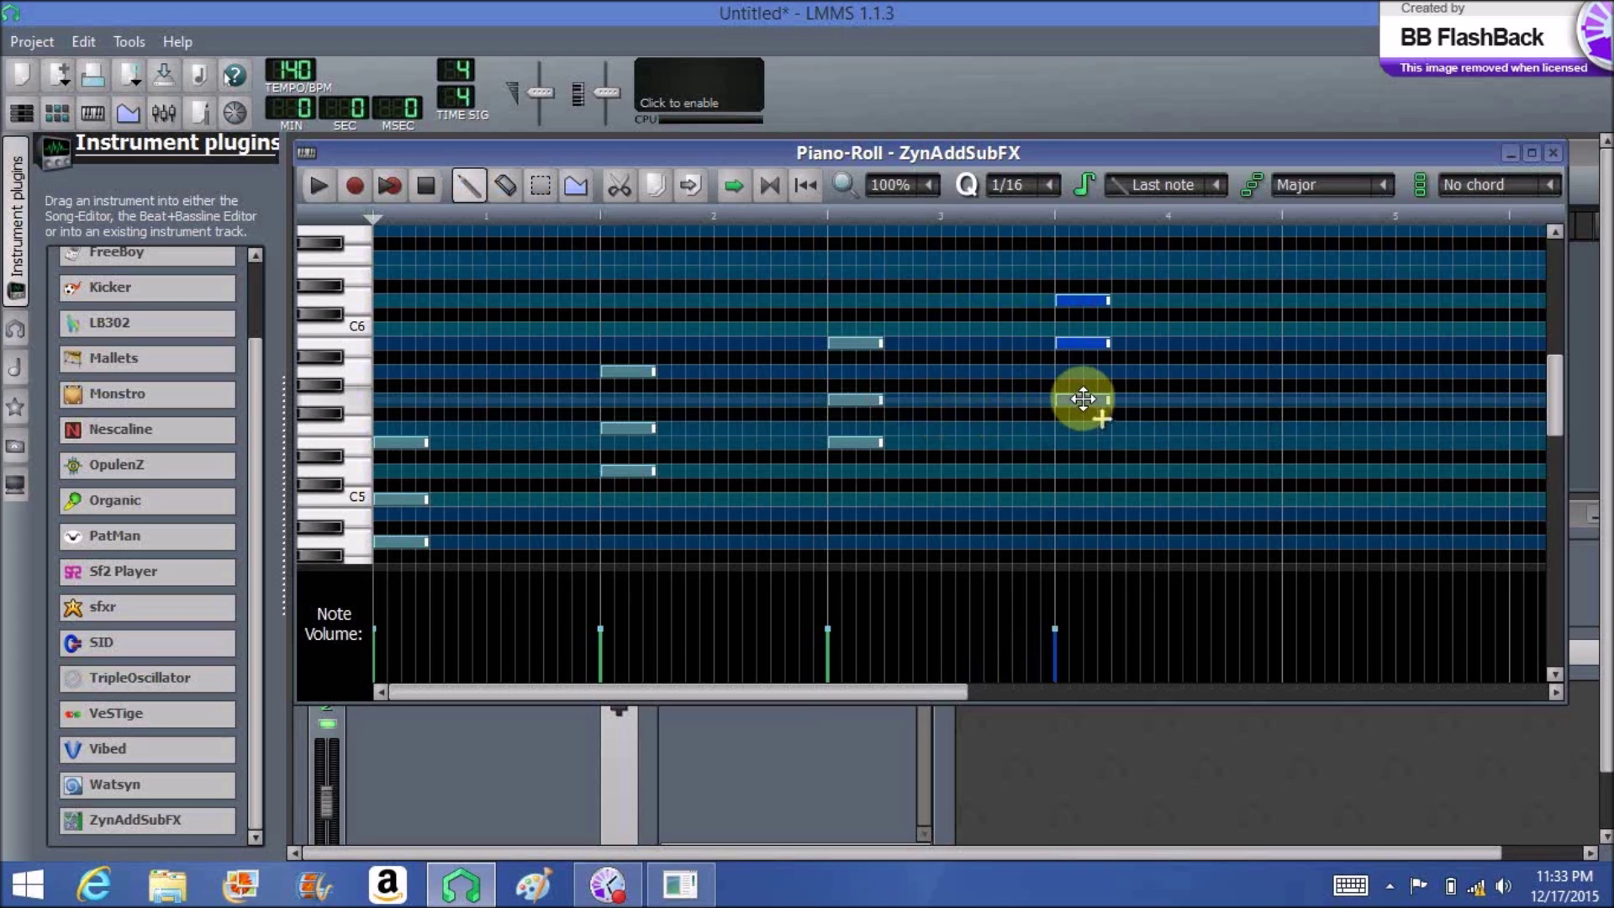
click(316, 184)
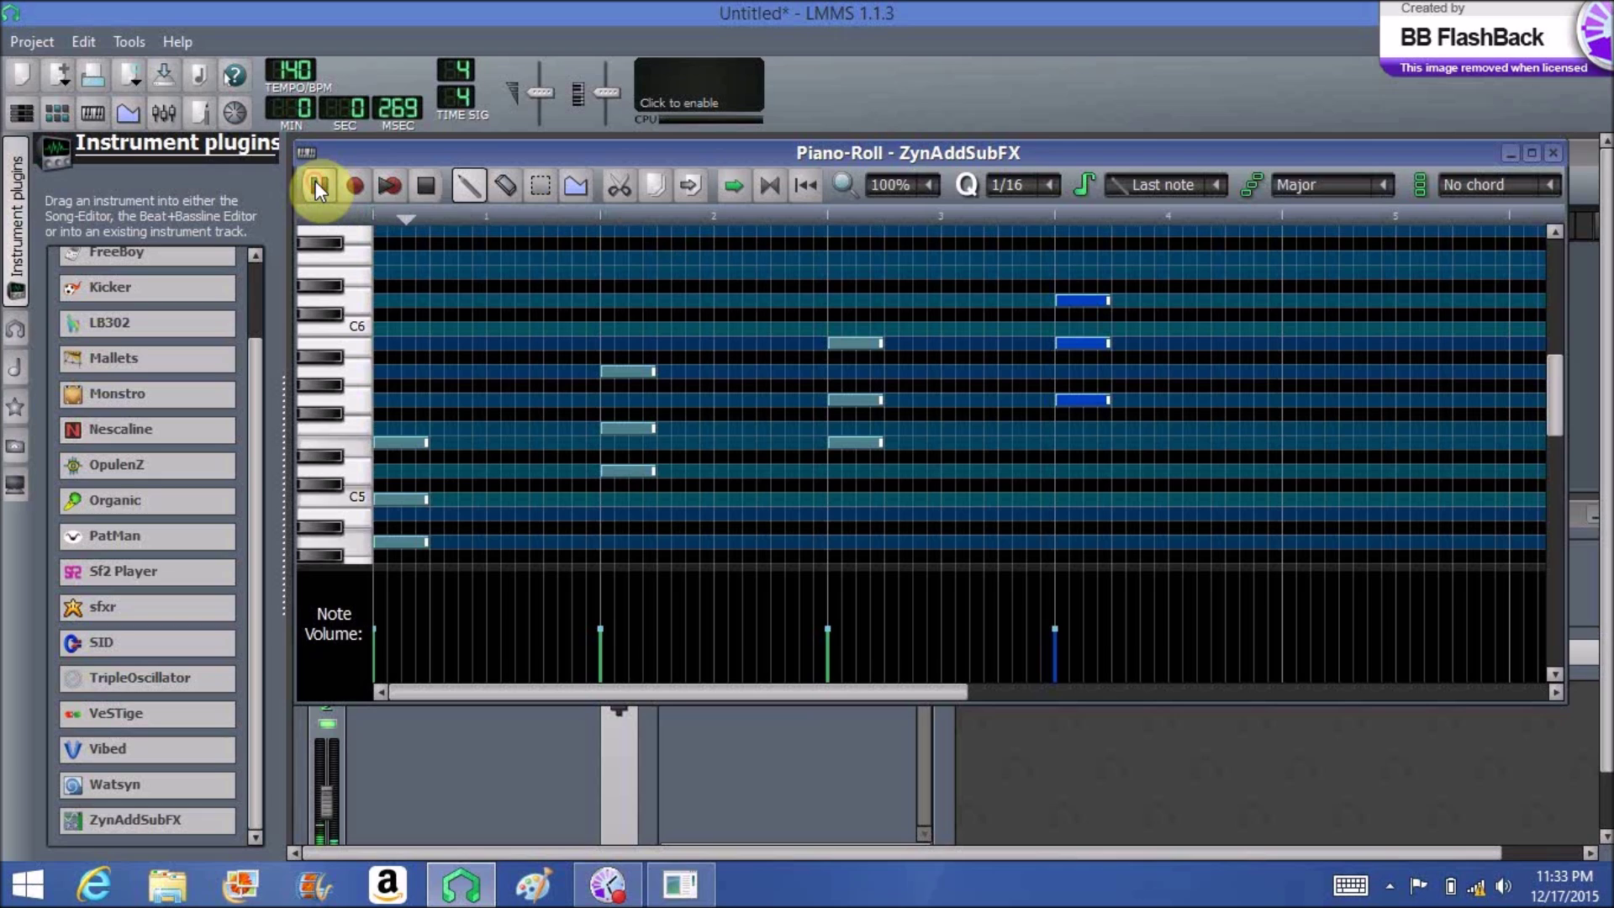
click(422, 184)
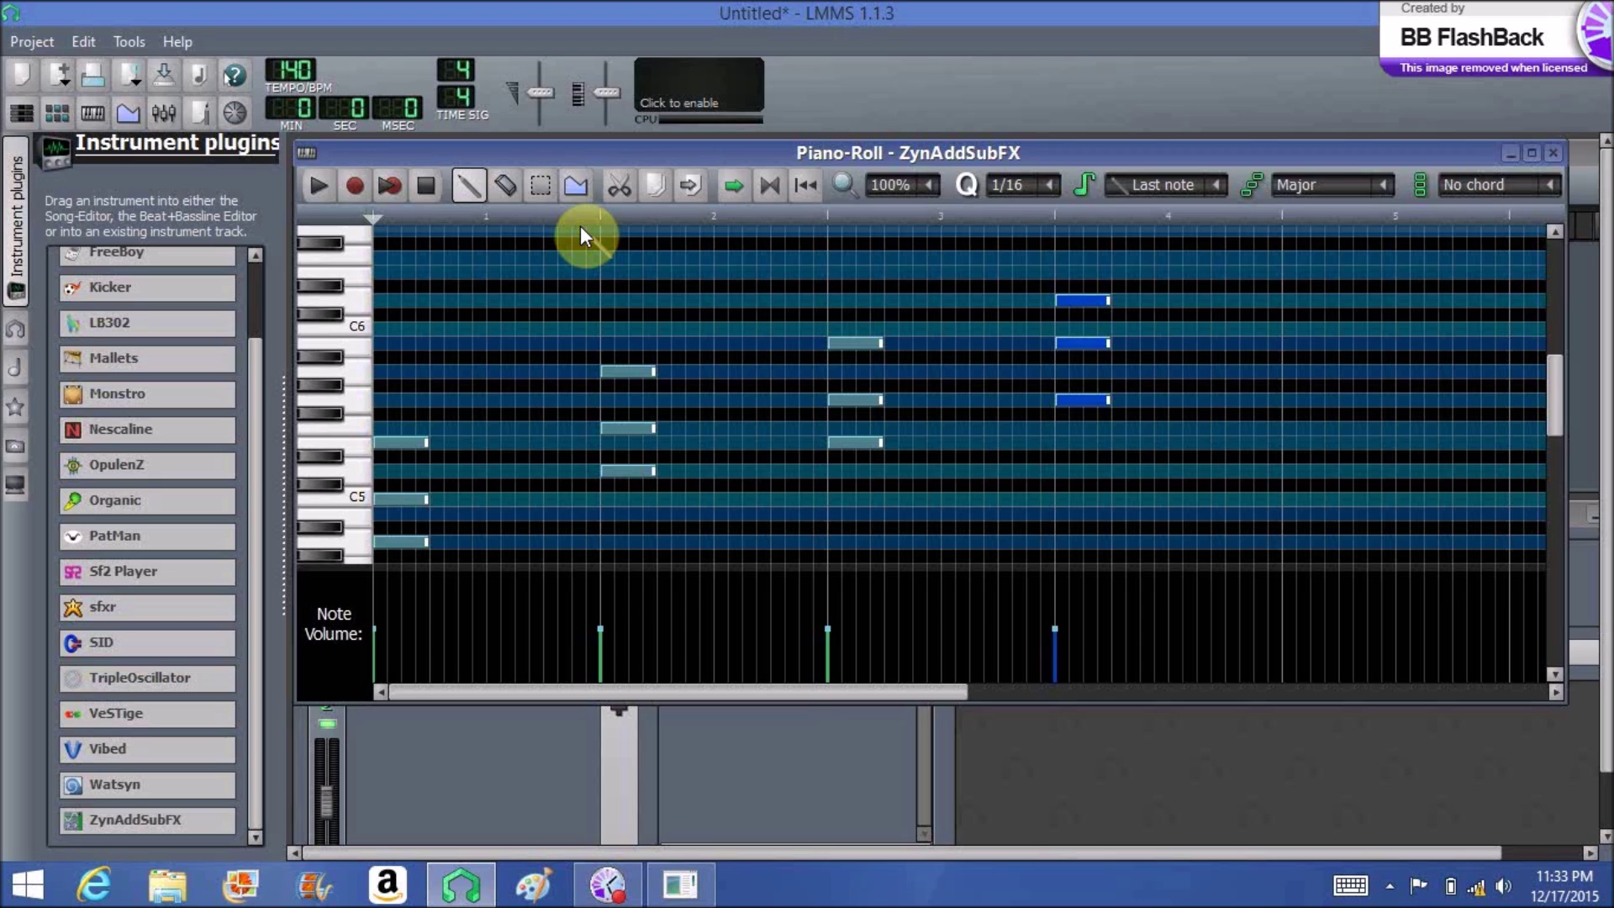
Lower the second chord's A5 and the third chord's B5 and G5 by one octave each
click(538, 187)
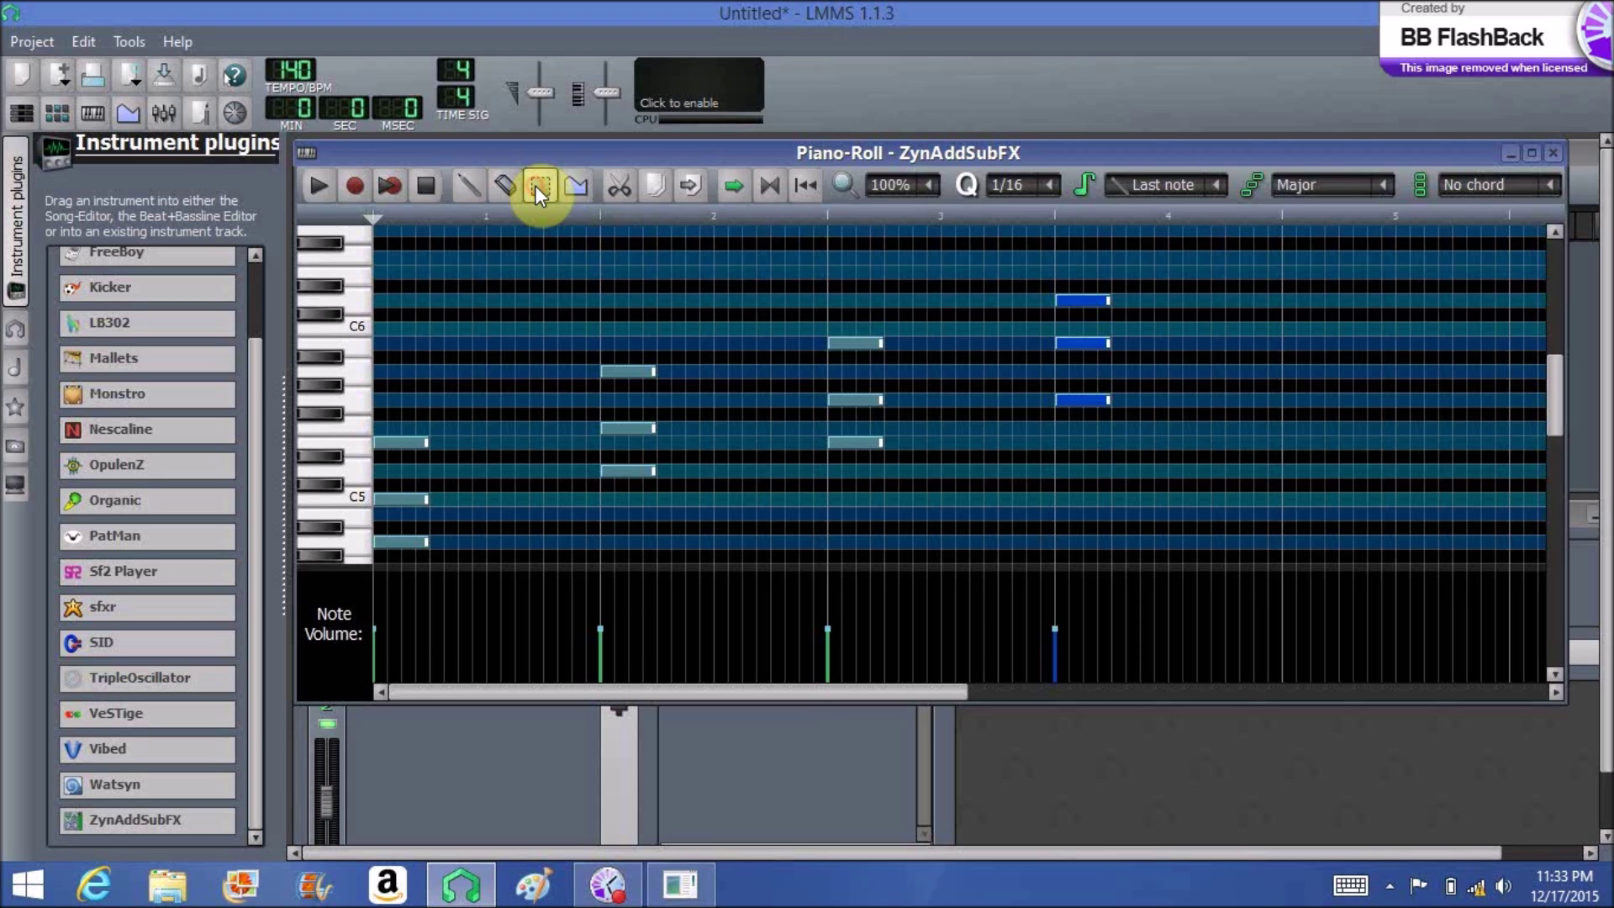
click(630, 383)
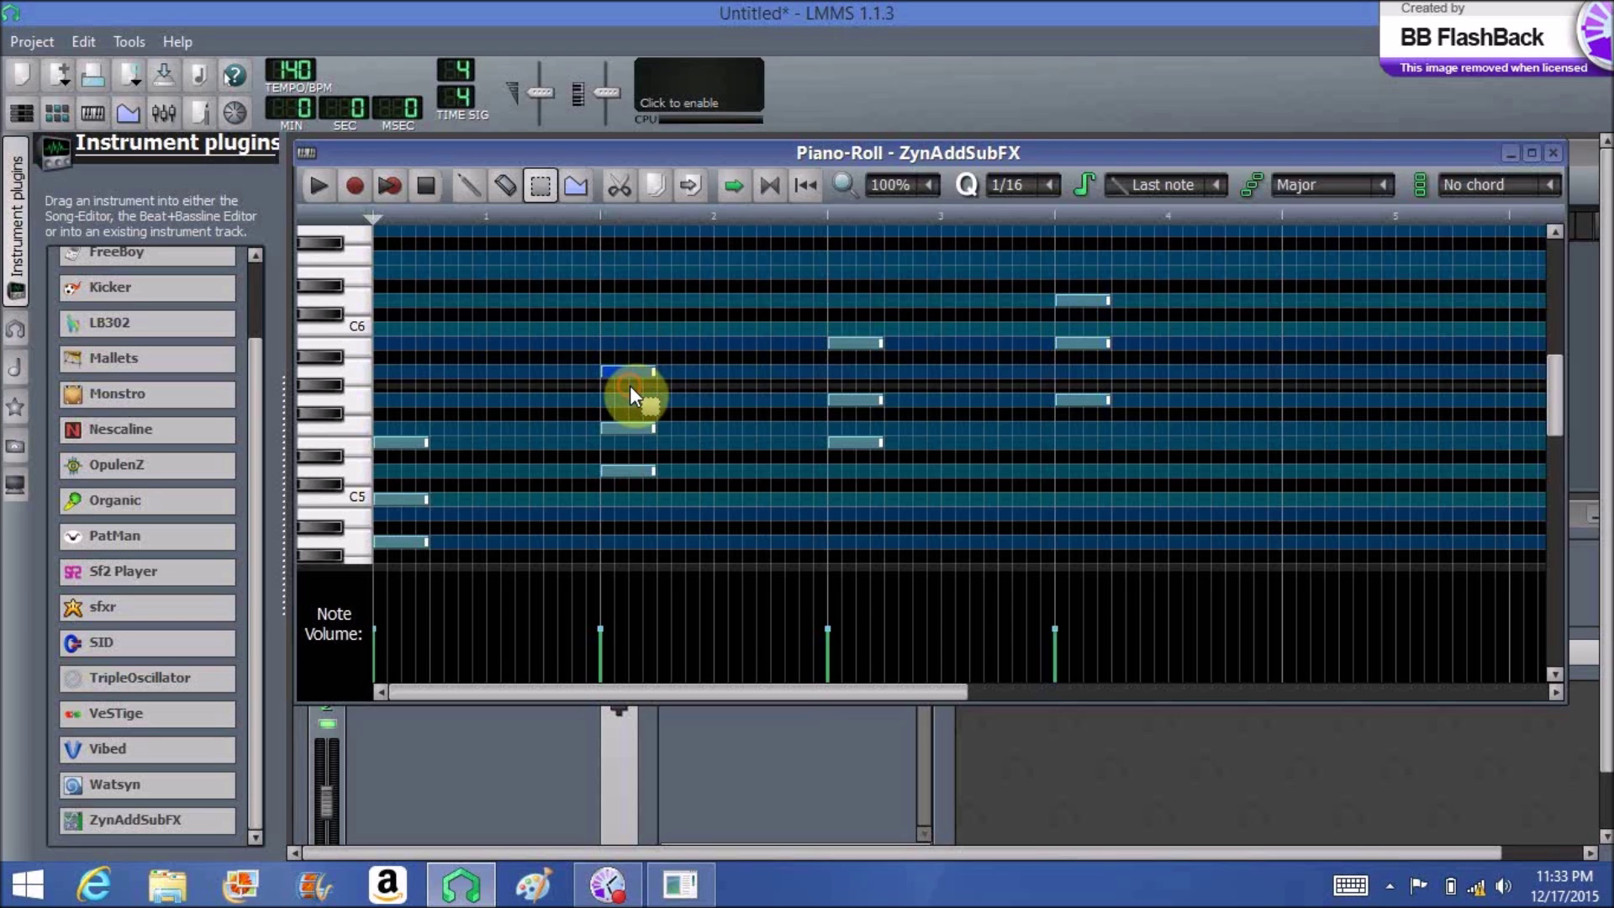
key(ctrl+Down)
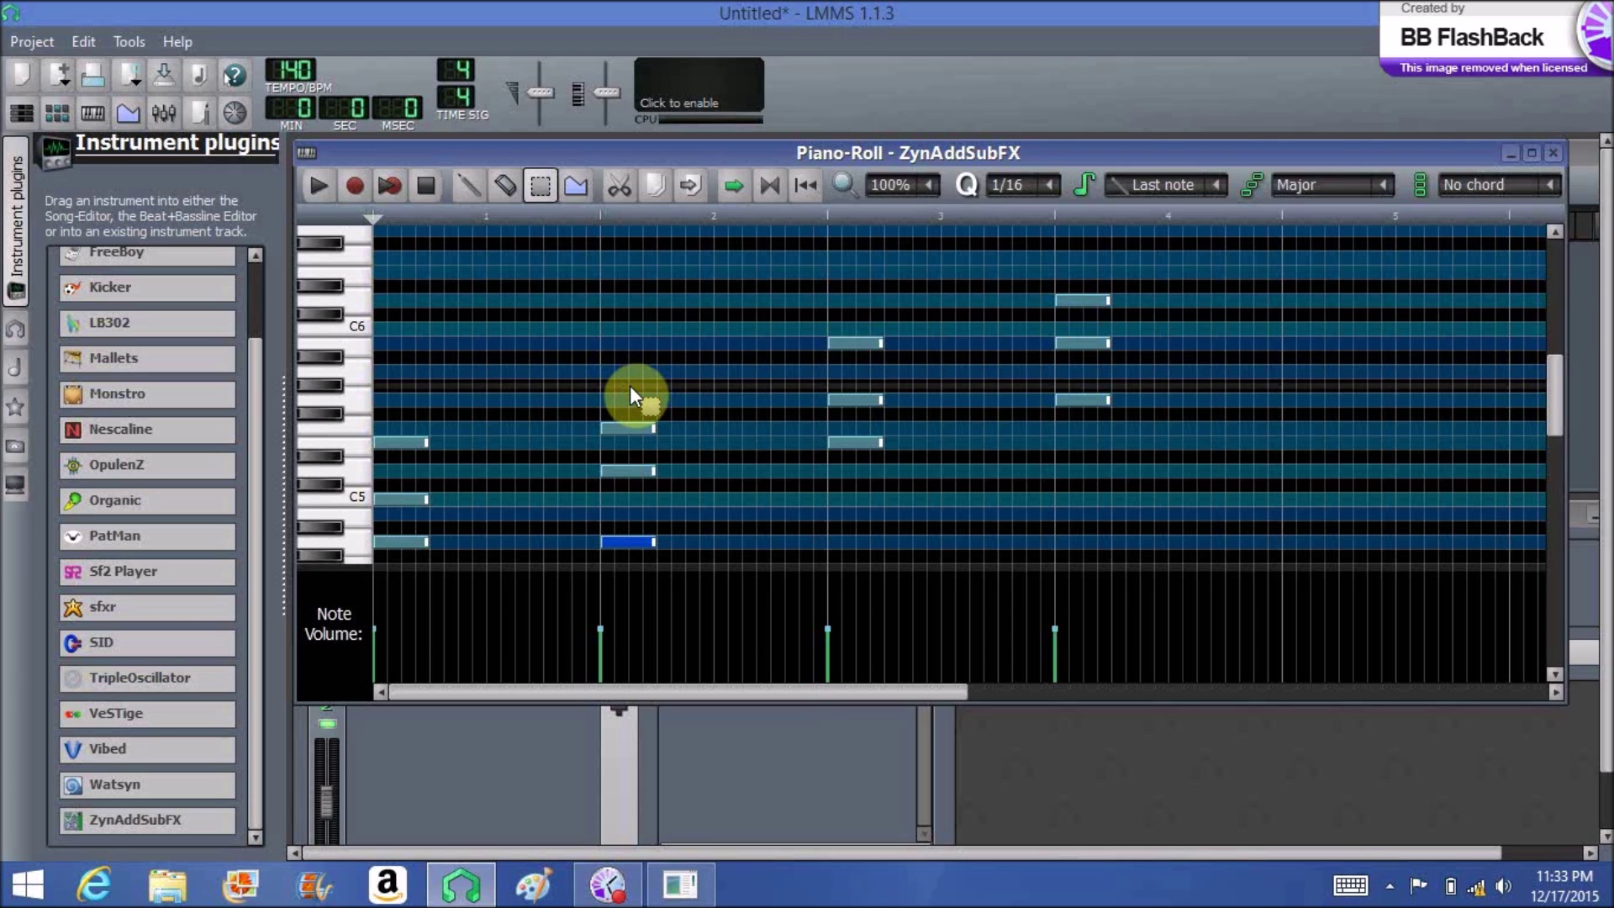
click(859, 359)
key(ctrl+Down)
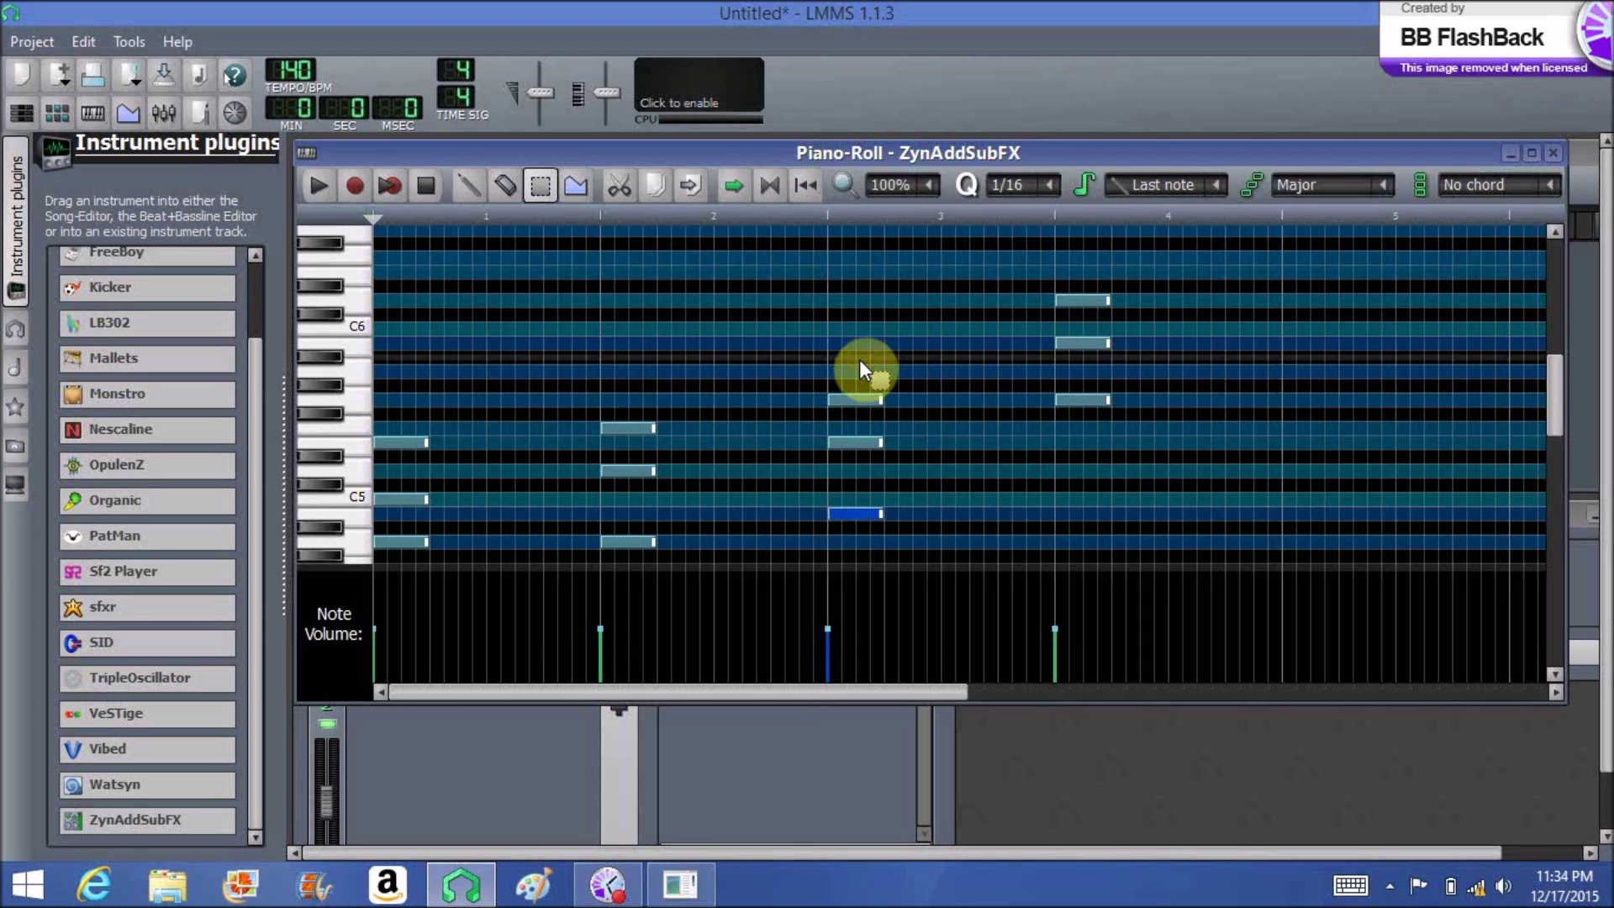
click(861, 409)
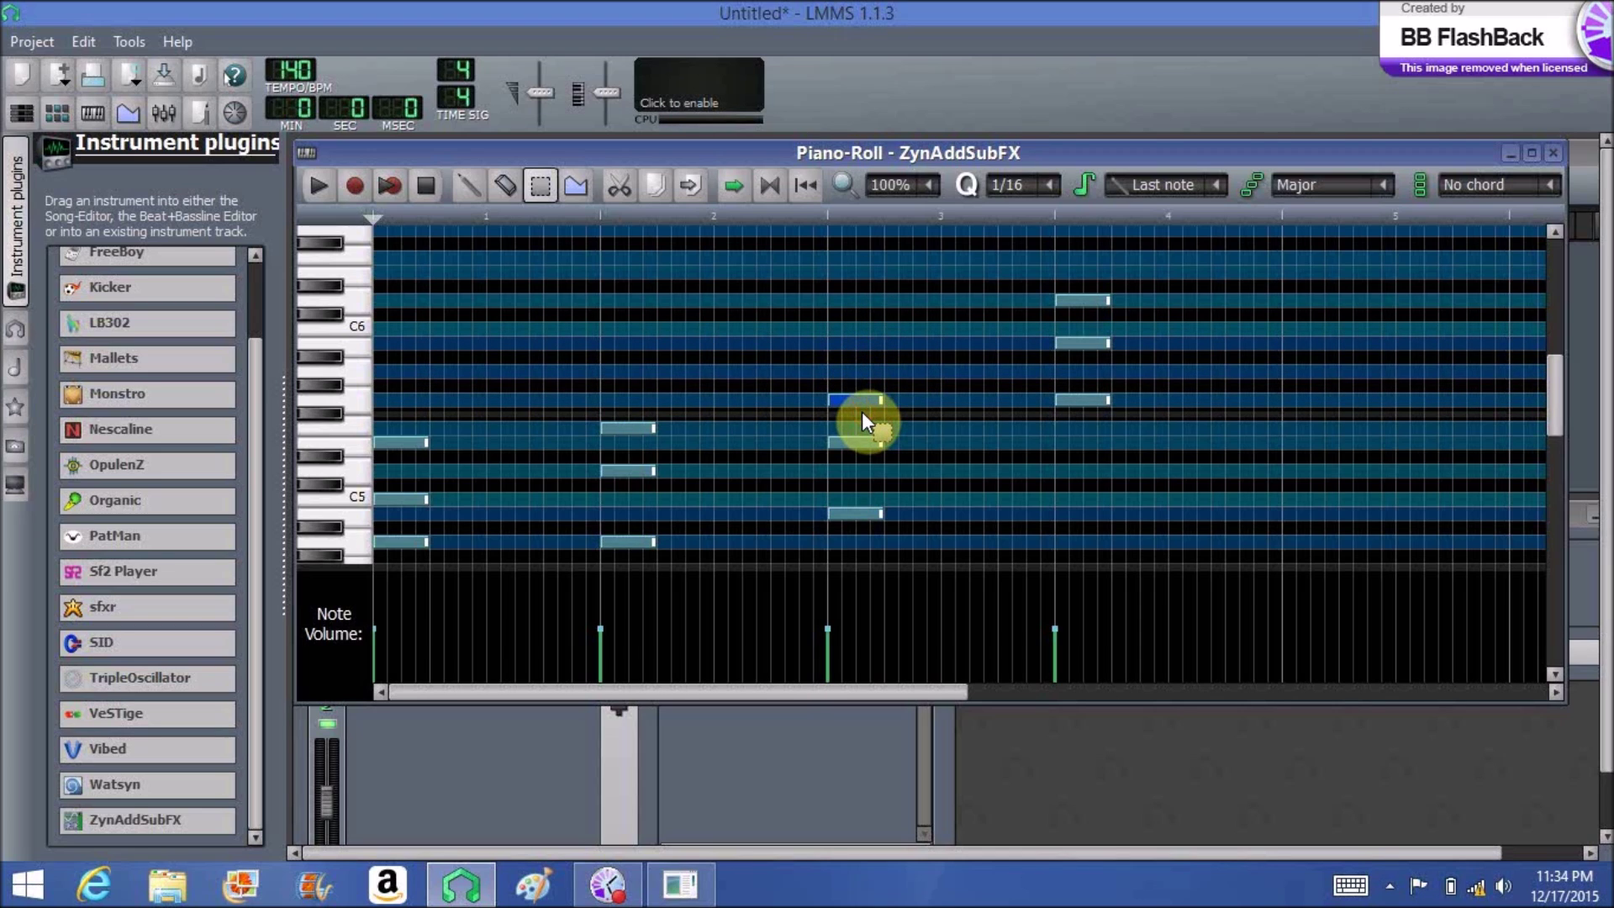
Lower the fourth chord's D6 and B5 by one octave each and play back the progression
click(1093, 301)
key(ctrl+Down)
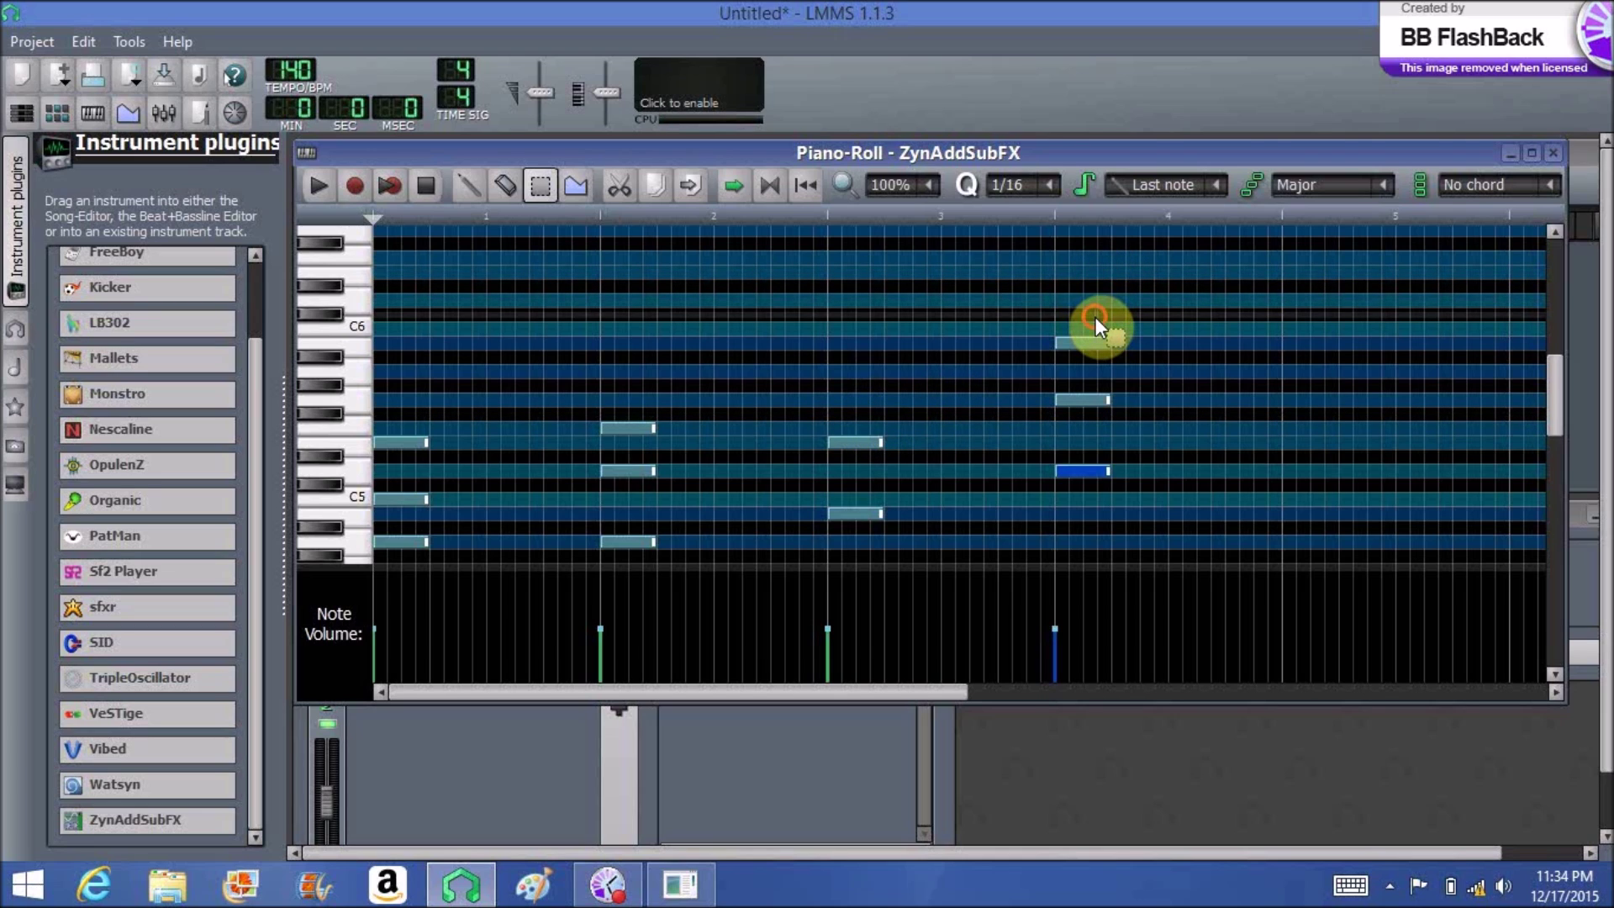
click(1097, 348)
key(ctrl+Down)
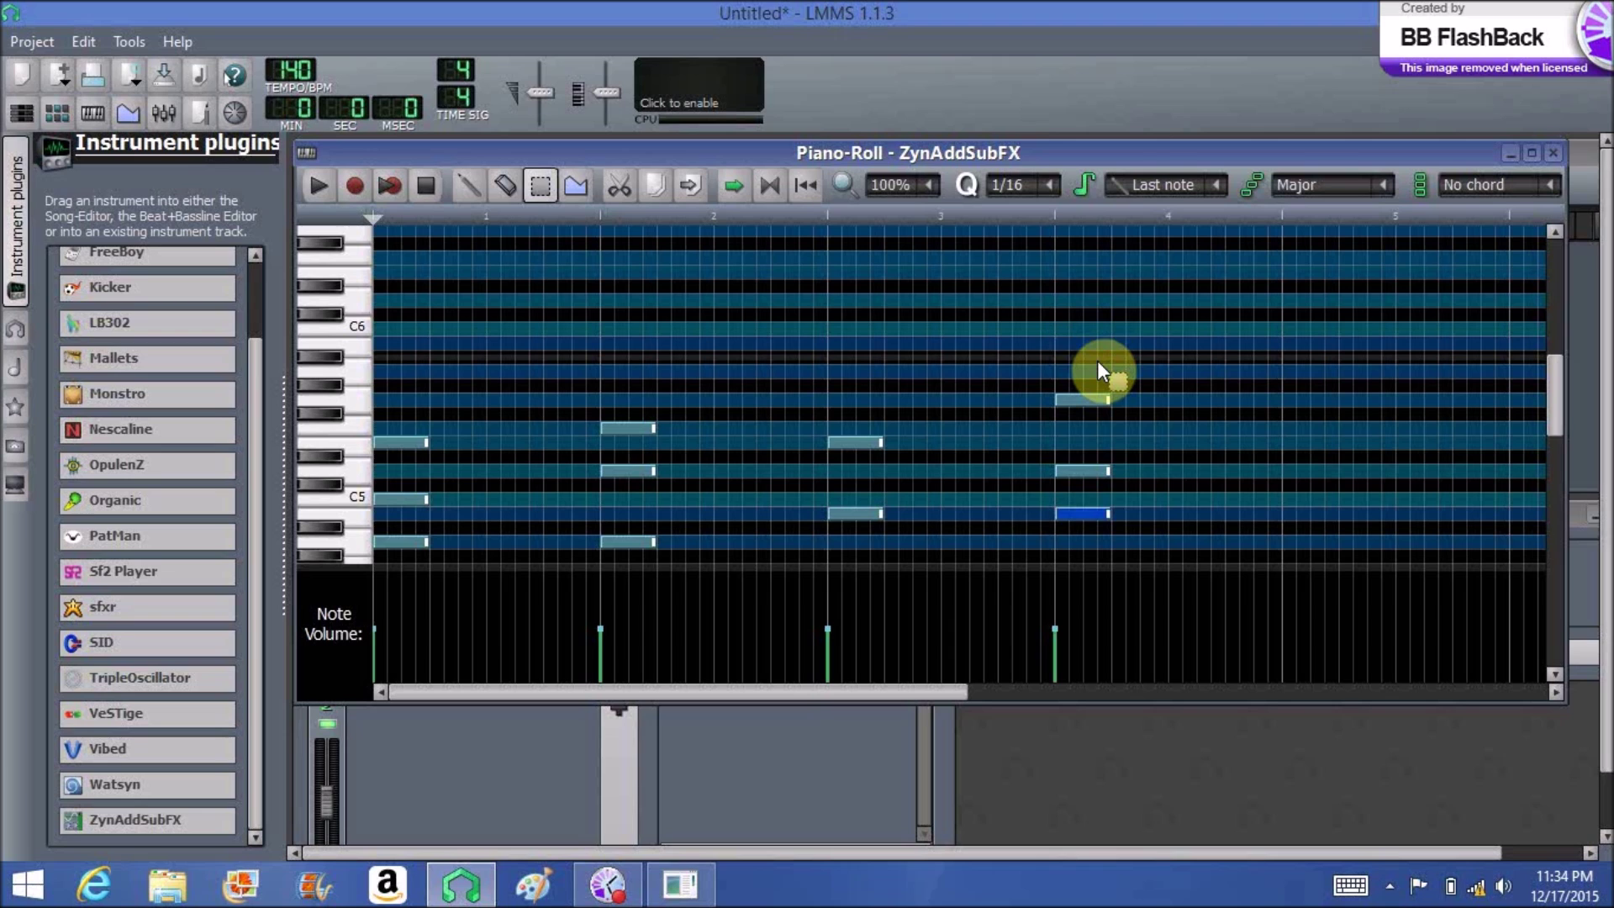
drag(1551, 388, 1553, 410)
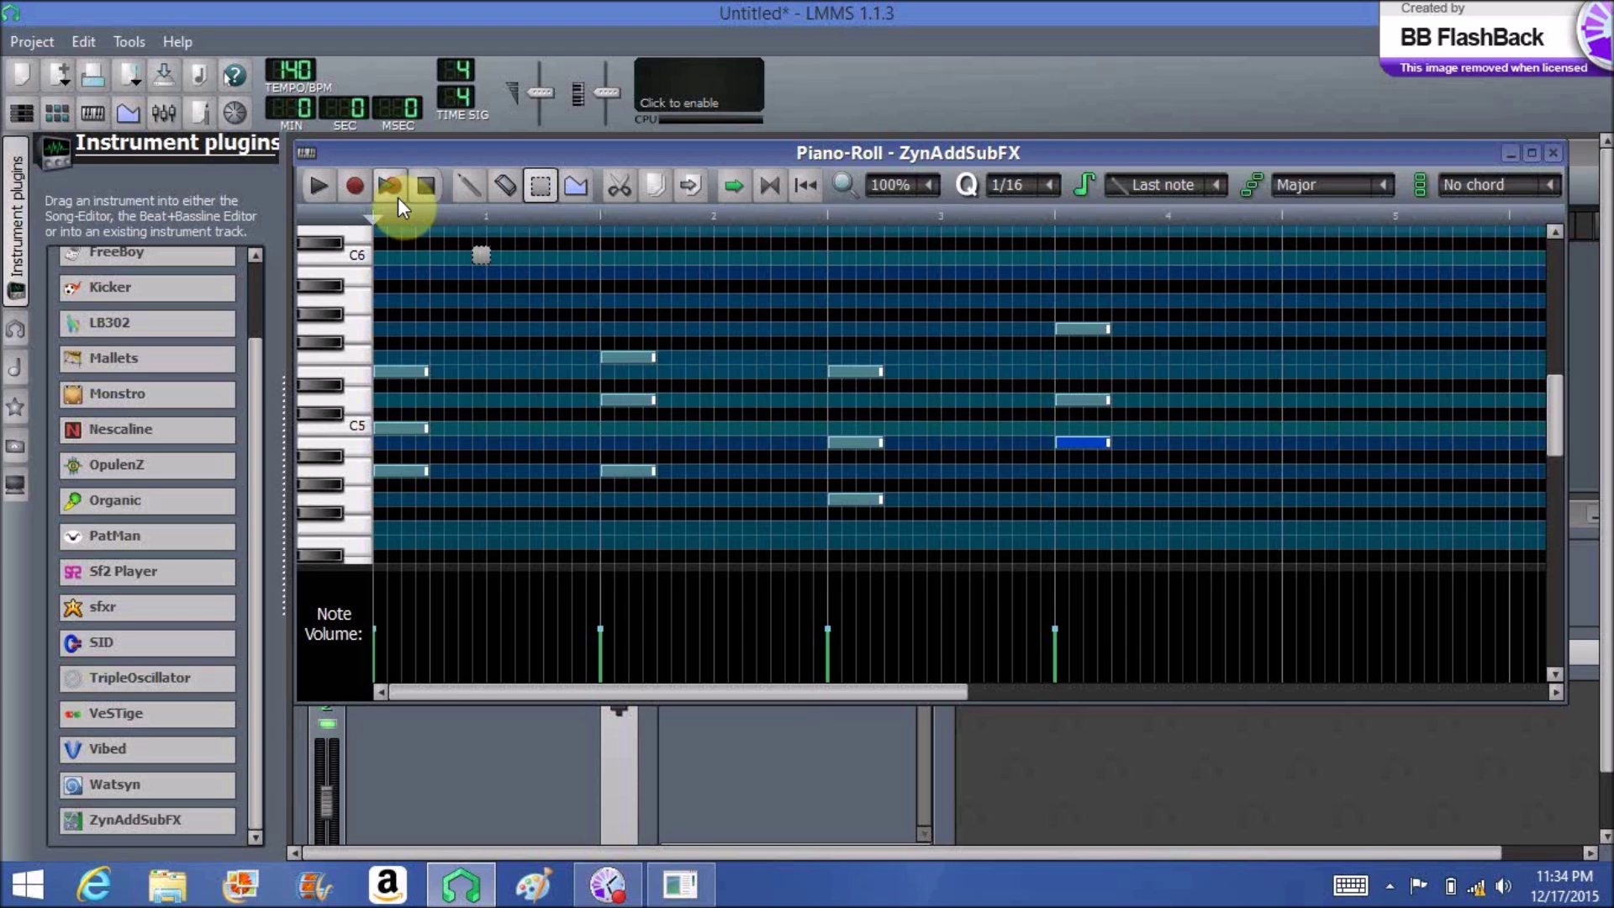
click(320, 185)
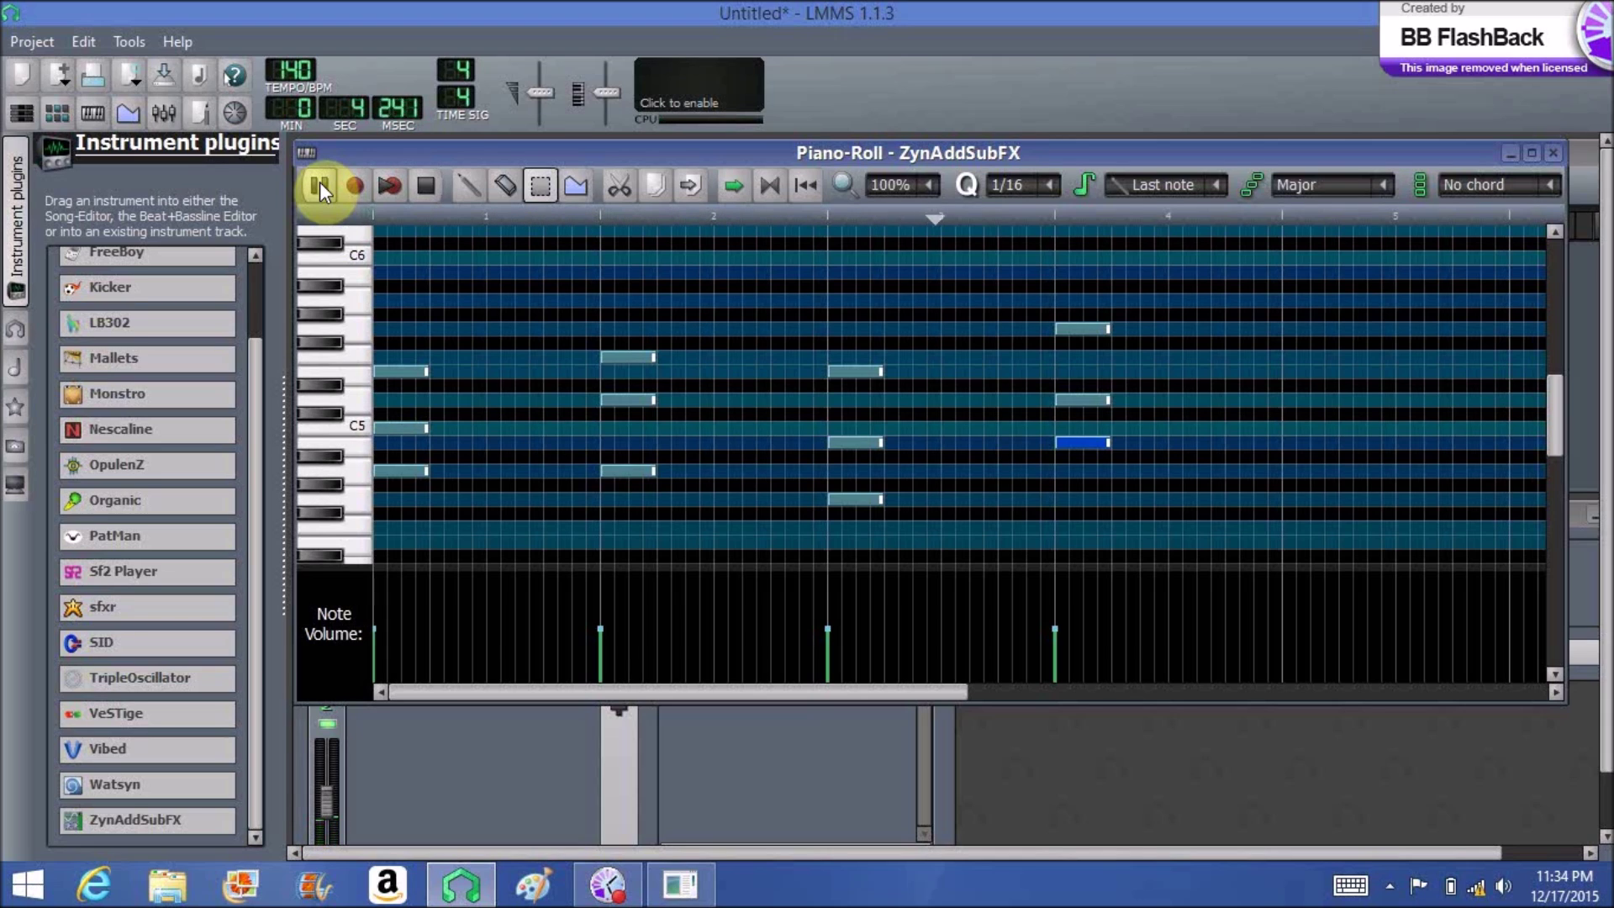
click(423, 185)
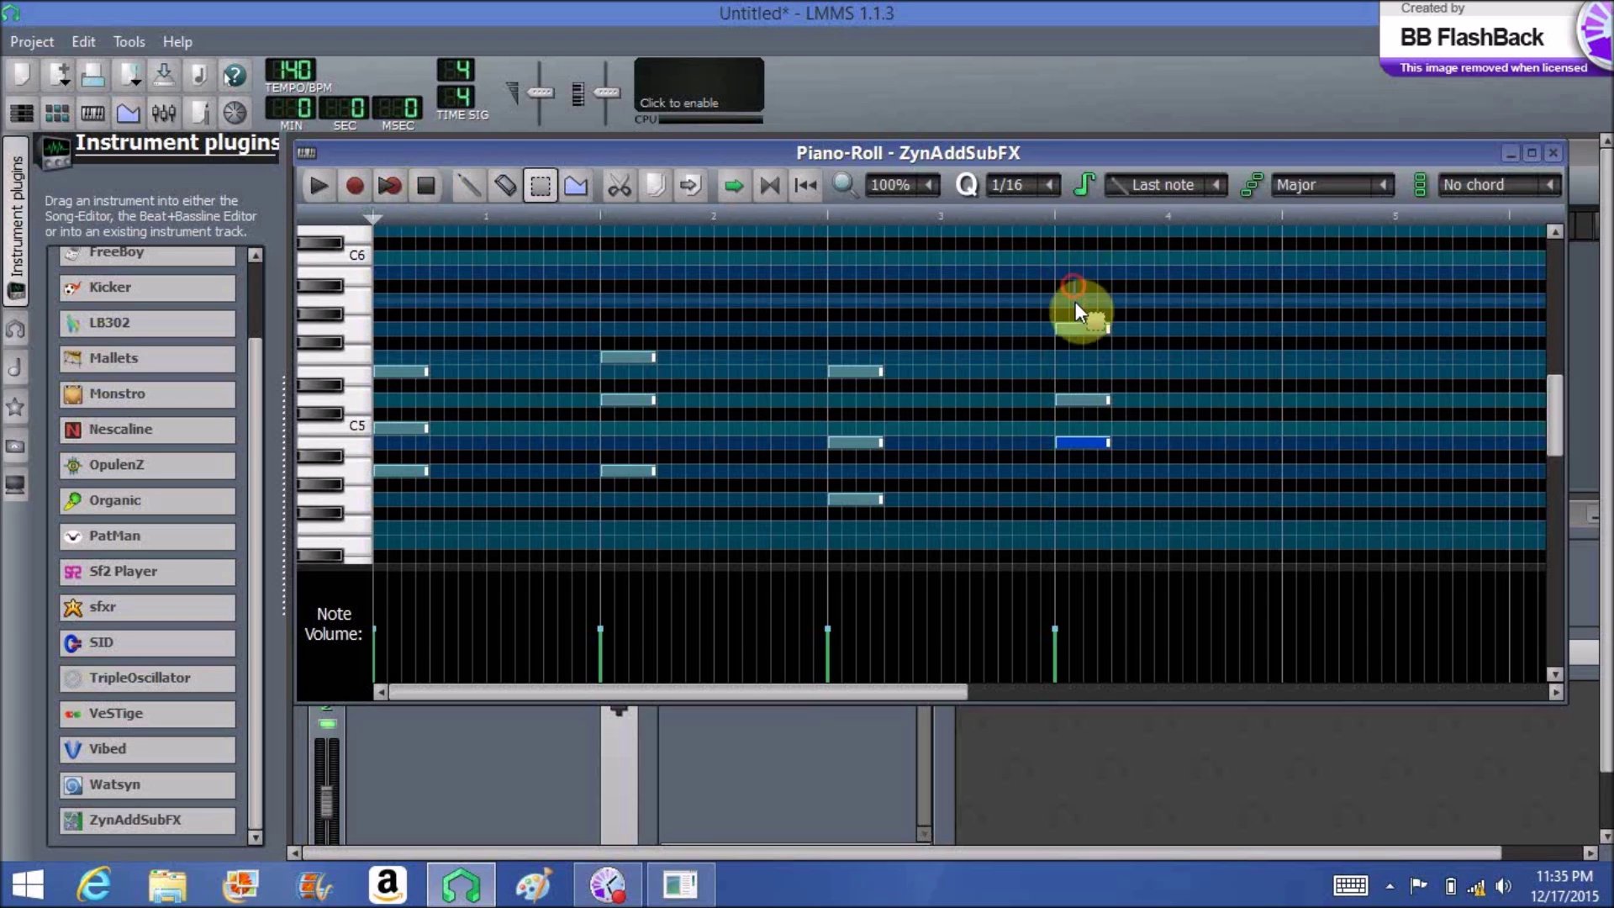
Lower the fourth chord's G5 by one octave and listen to the progression again
click(1082, 344)
key(ctrl+Down)
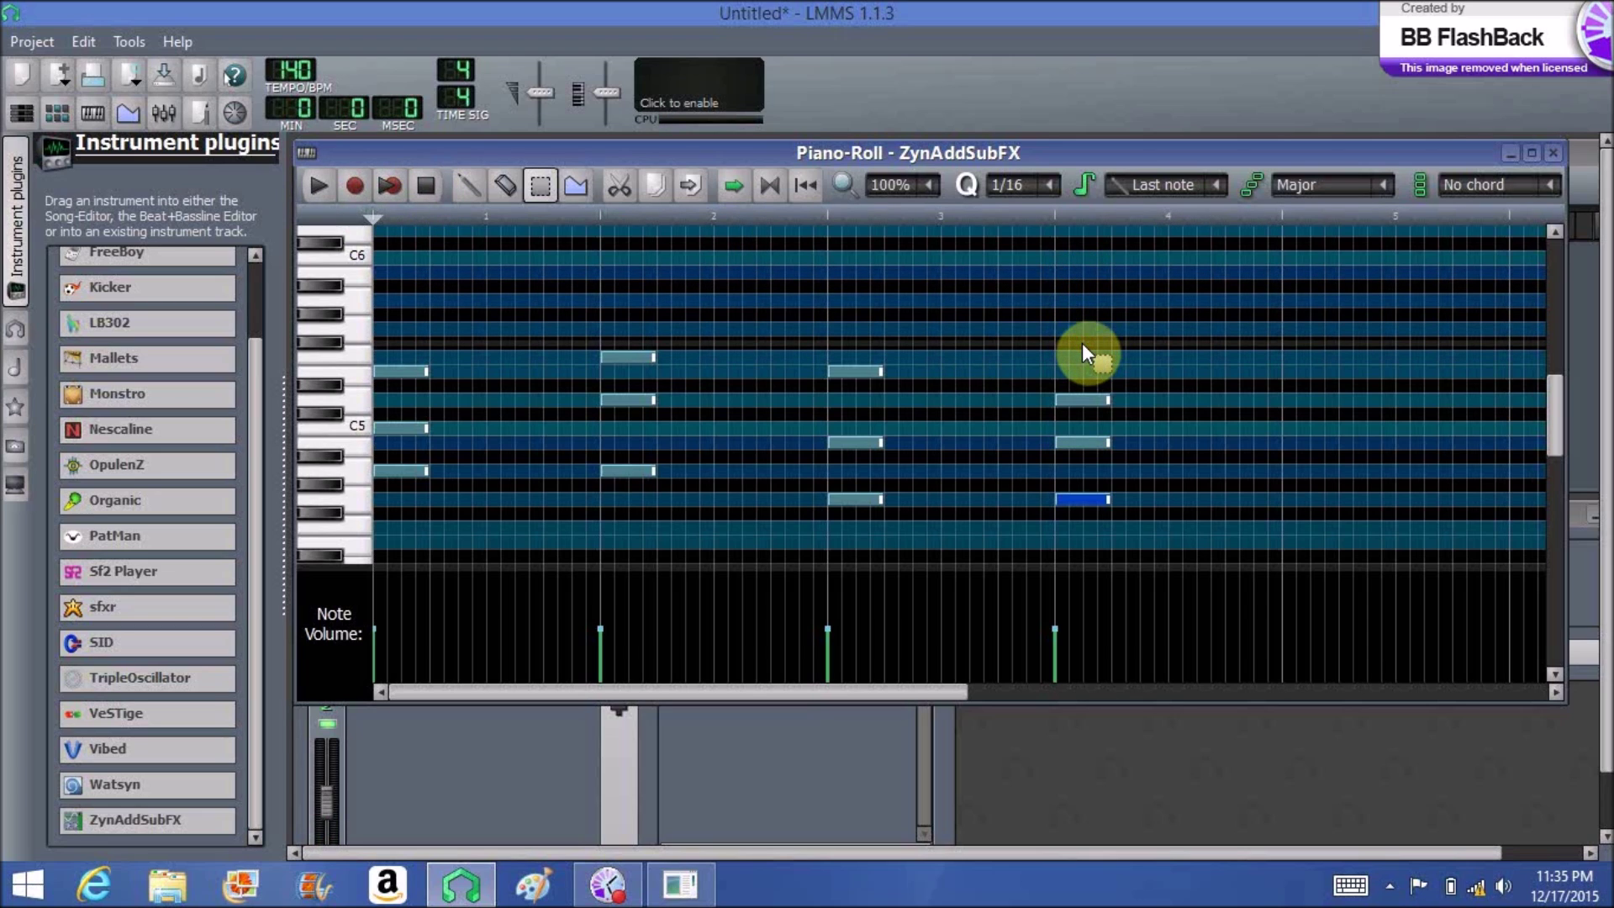
click(319, 187)
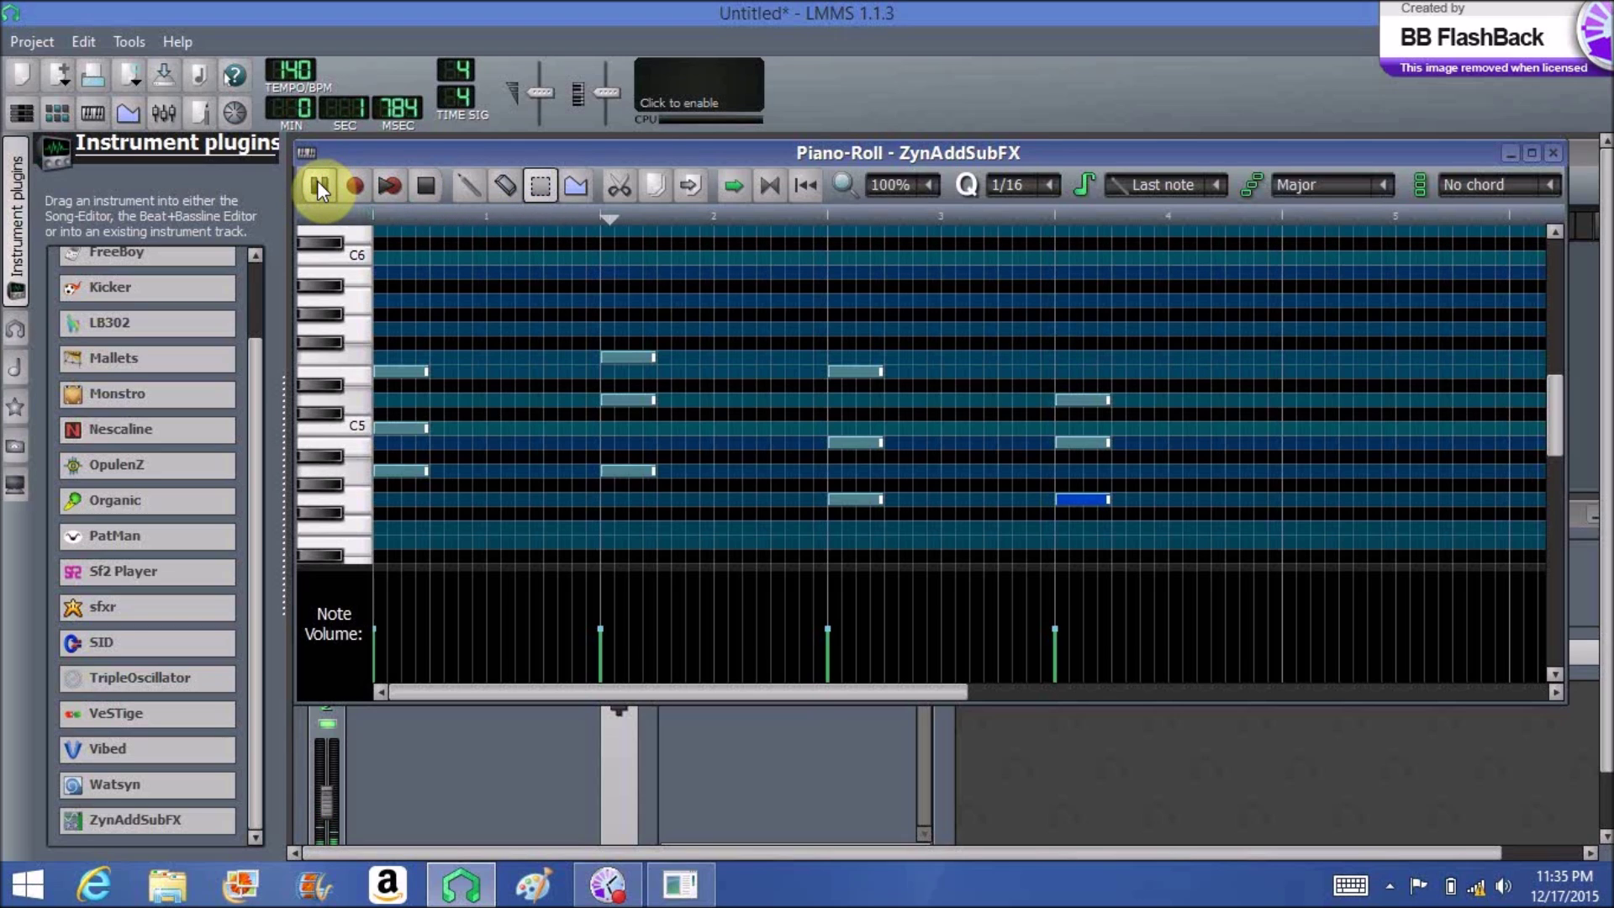
click(421, 184)
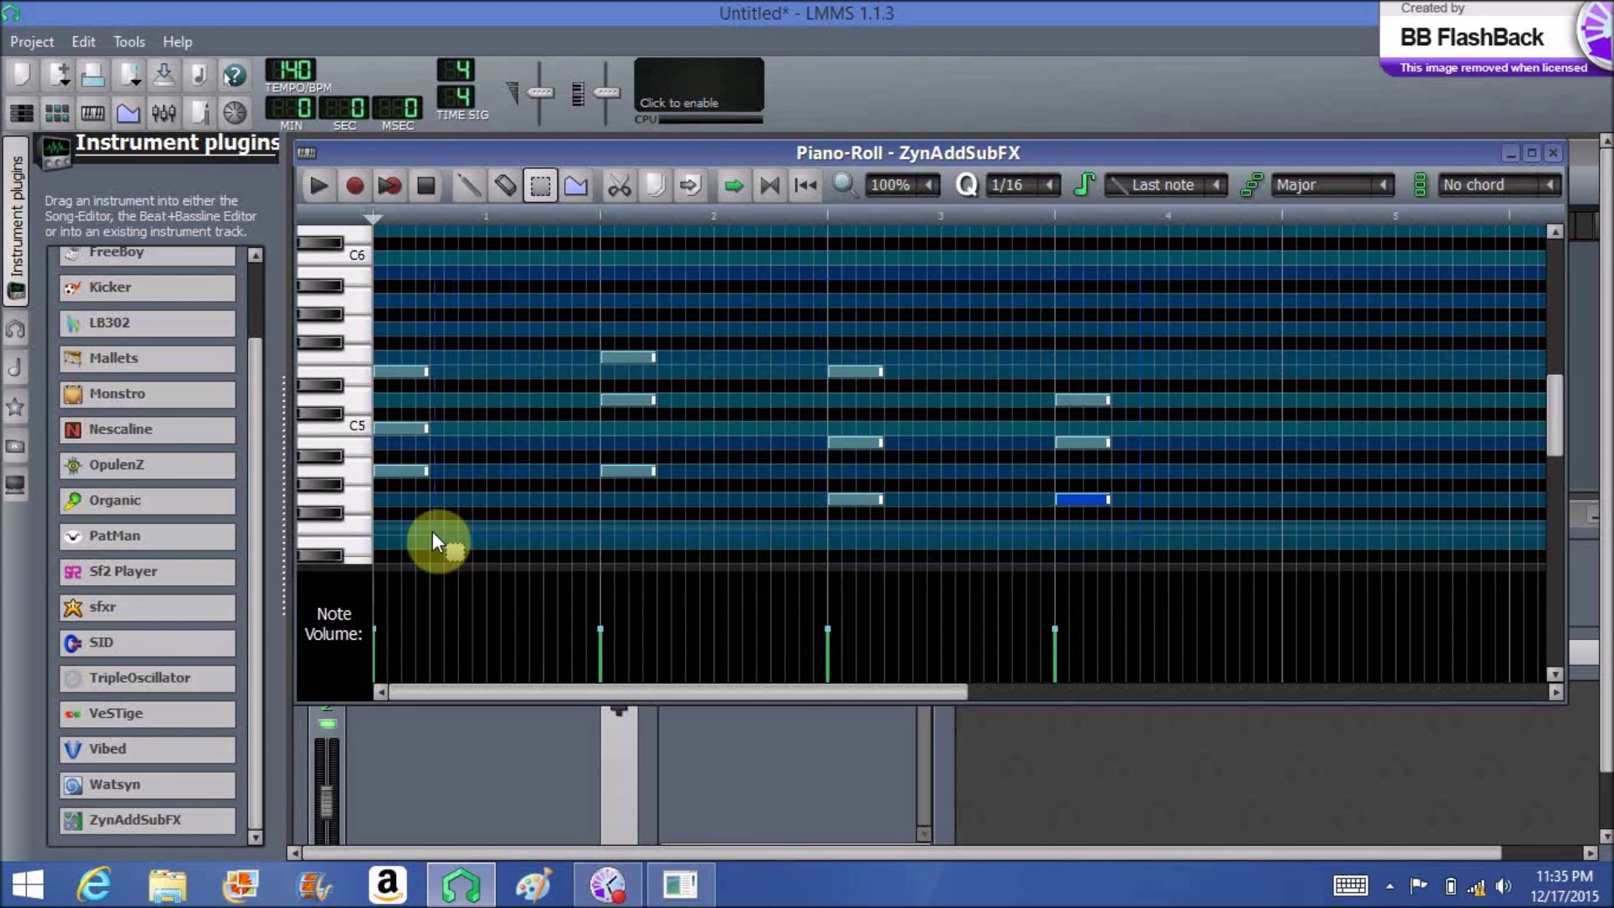
Select all the chords, transpose them down one semitone and play back the result
key(ctrl+a)
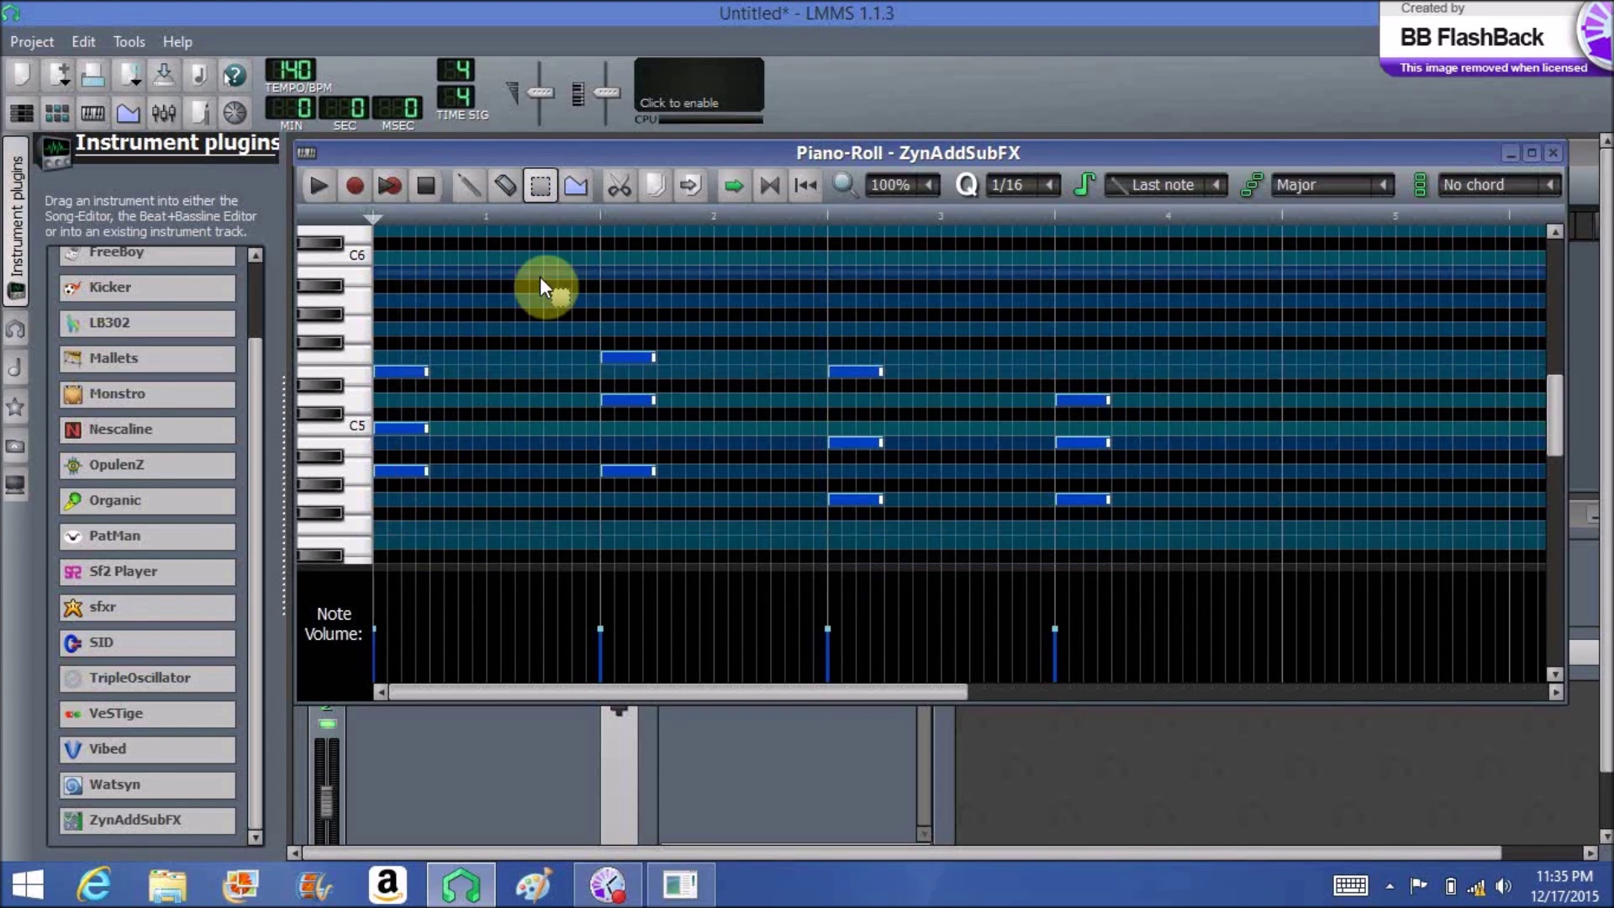
click(462, 184)
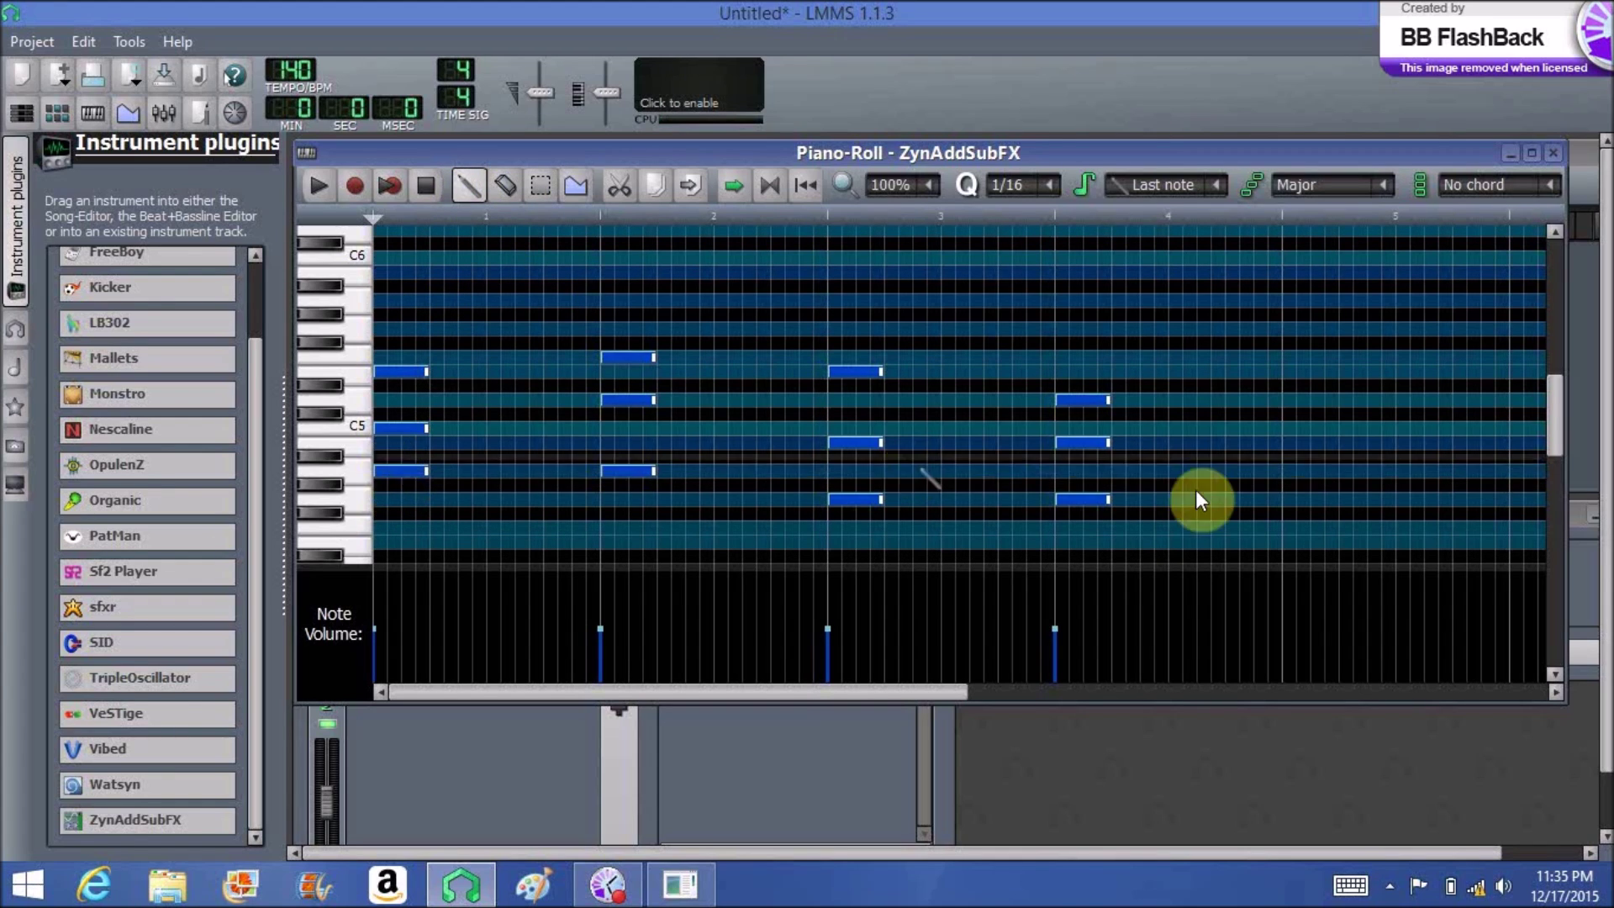
drag(1557, 413, 1557, 425)
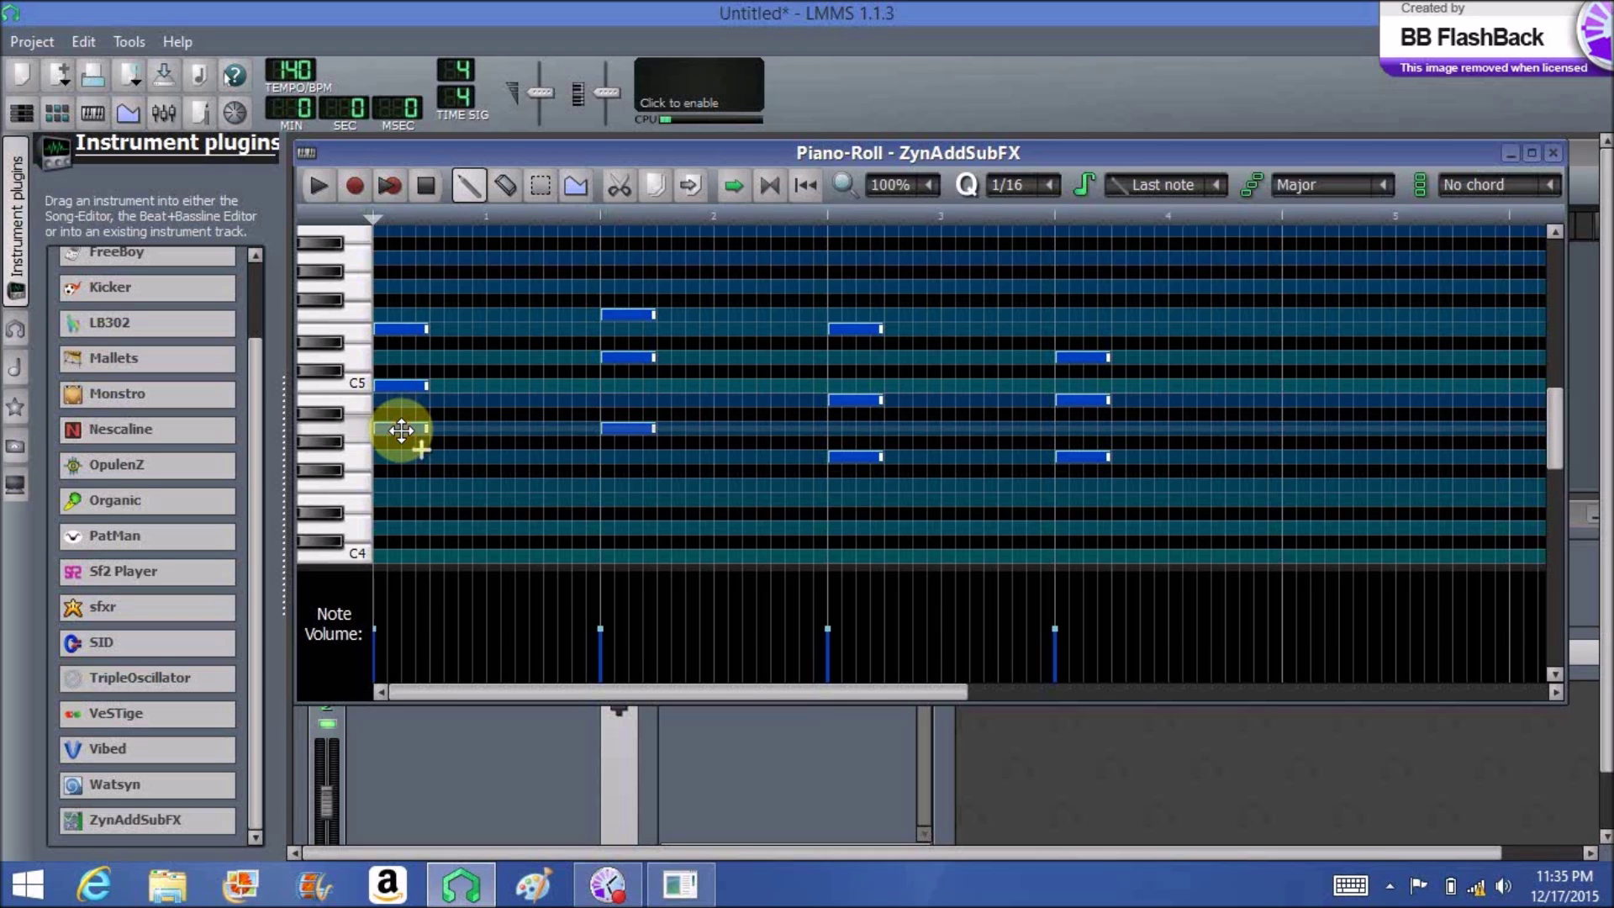
key(Down)
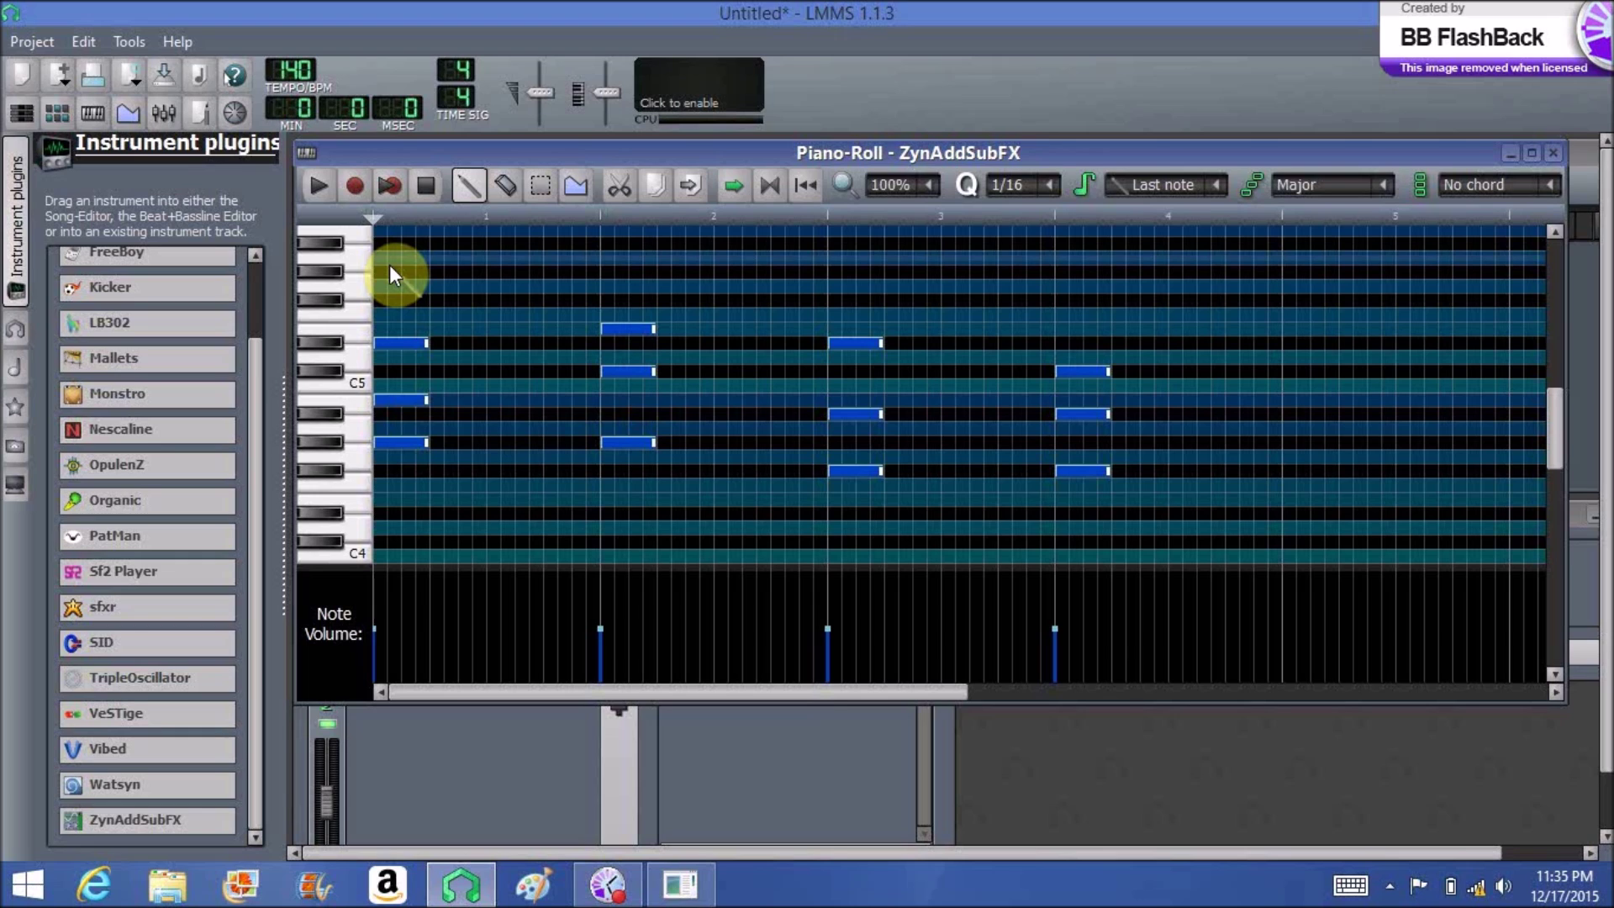
click(318, 185)
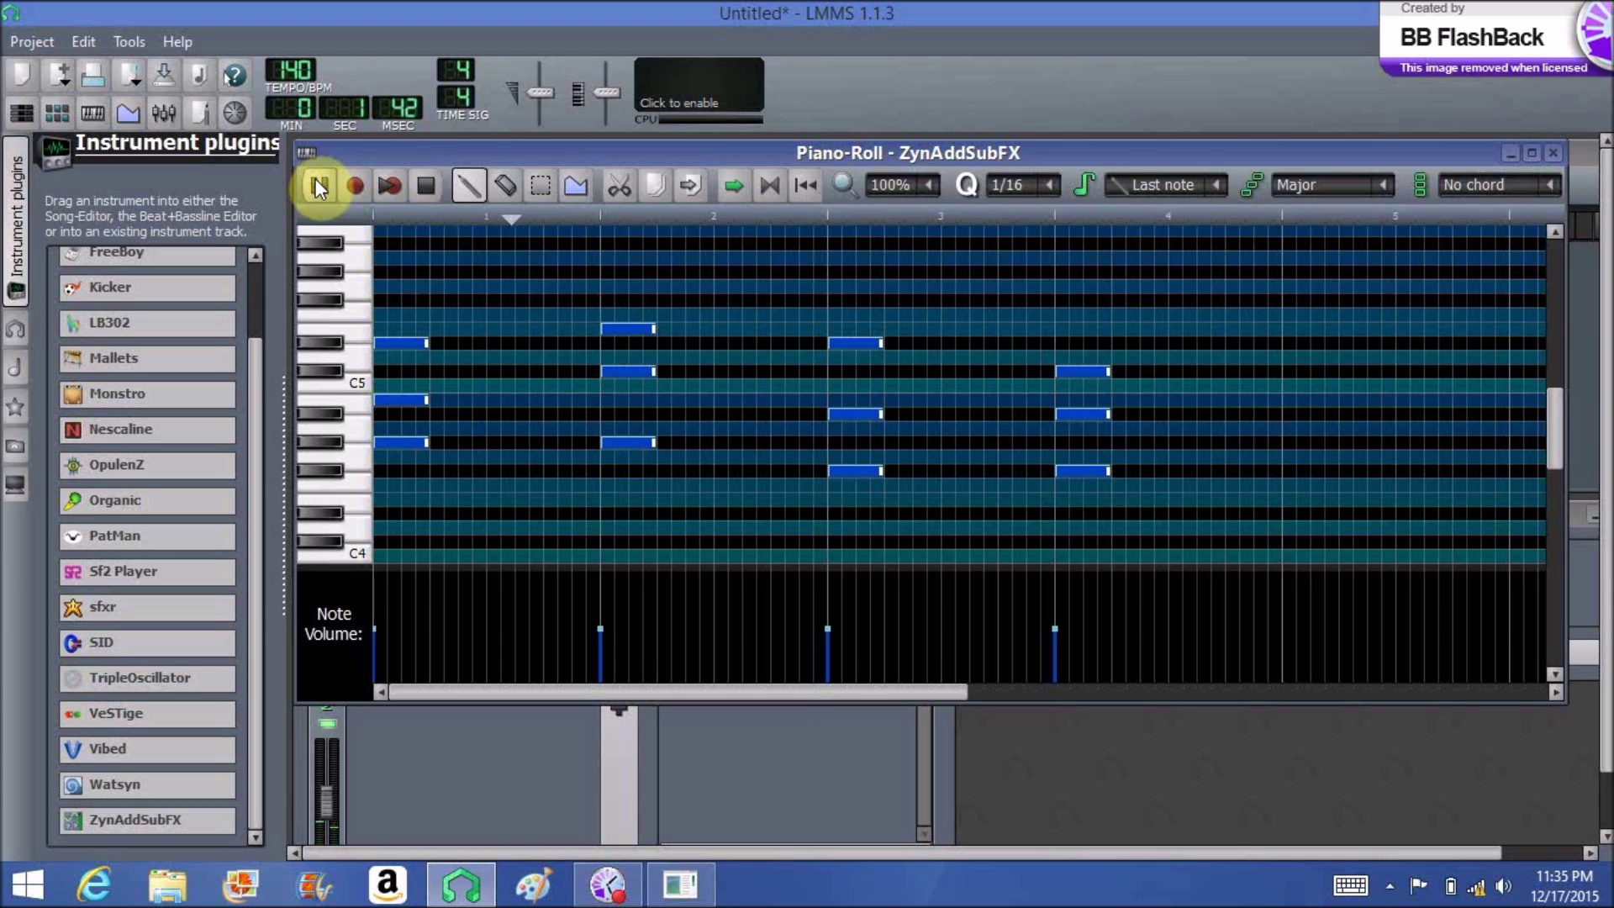
click(422, 189)
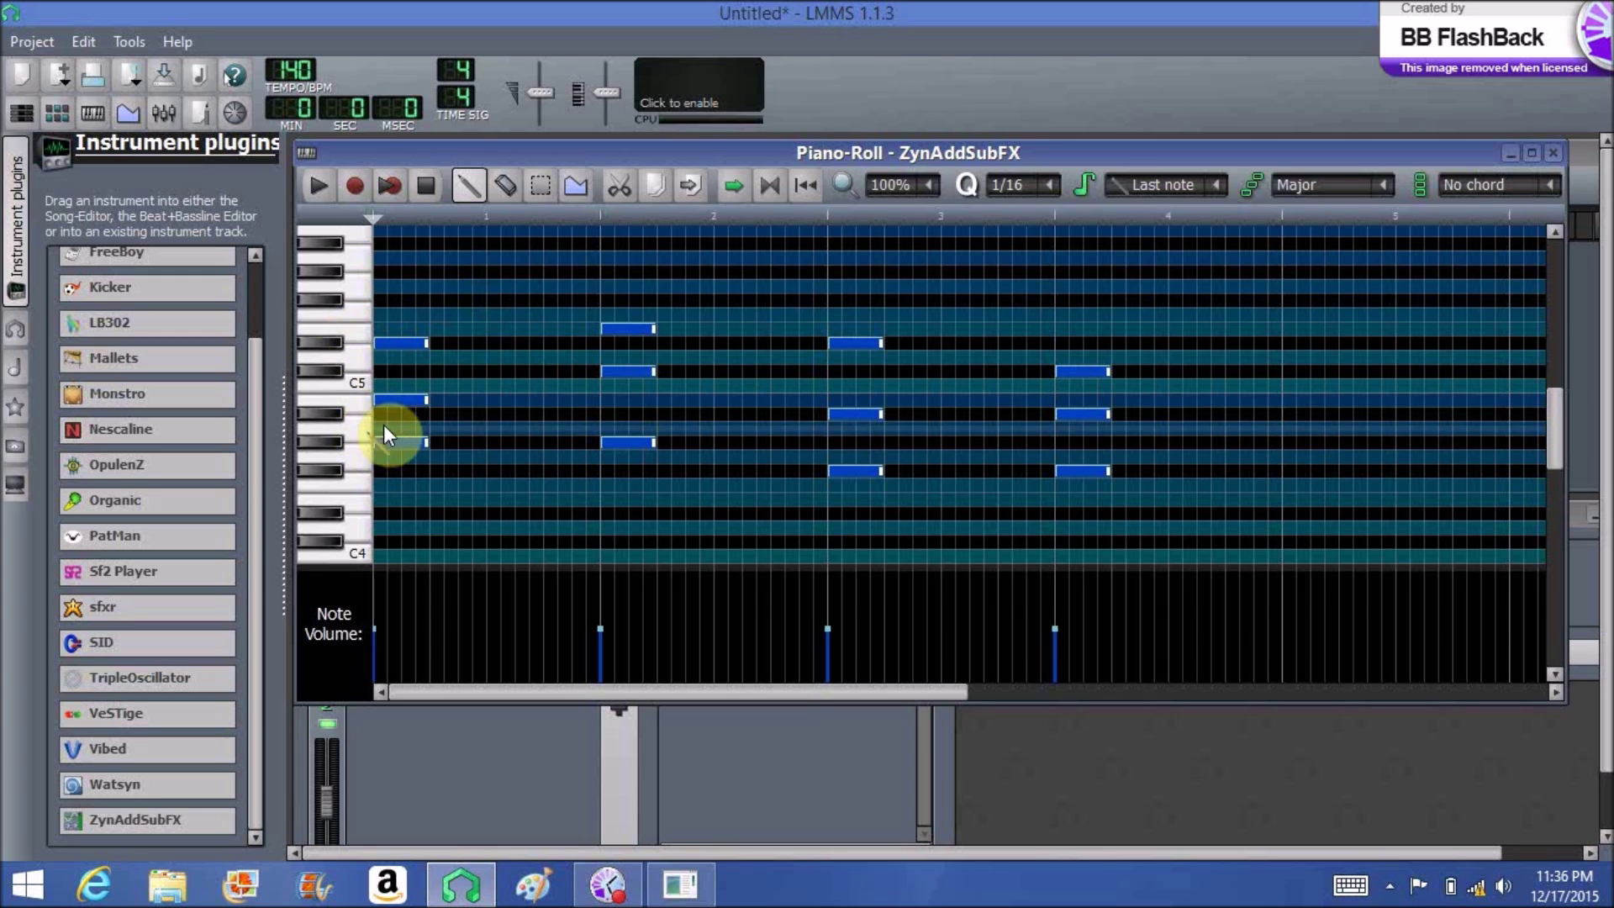
Transpose all the chords down another five semitones and close the piano roll
drag(397, 440, 396, 516)
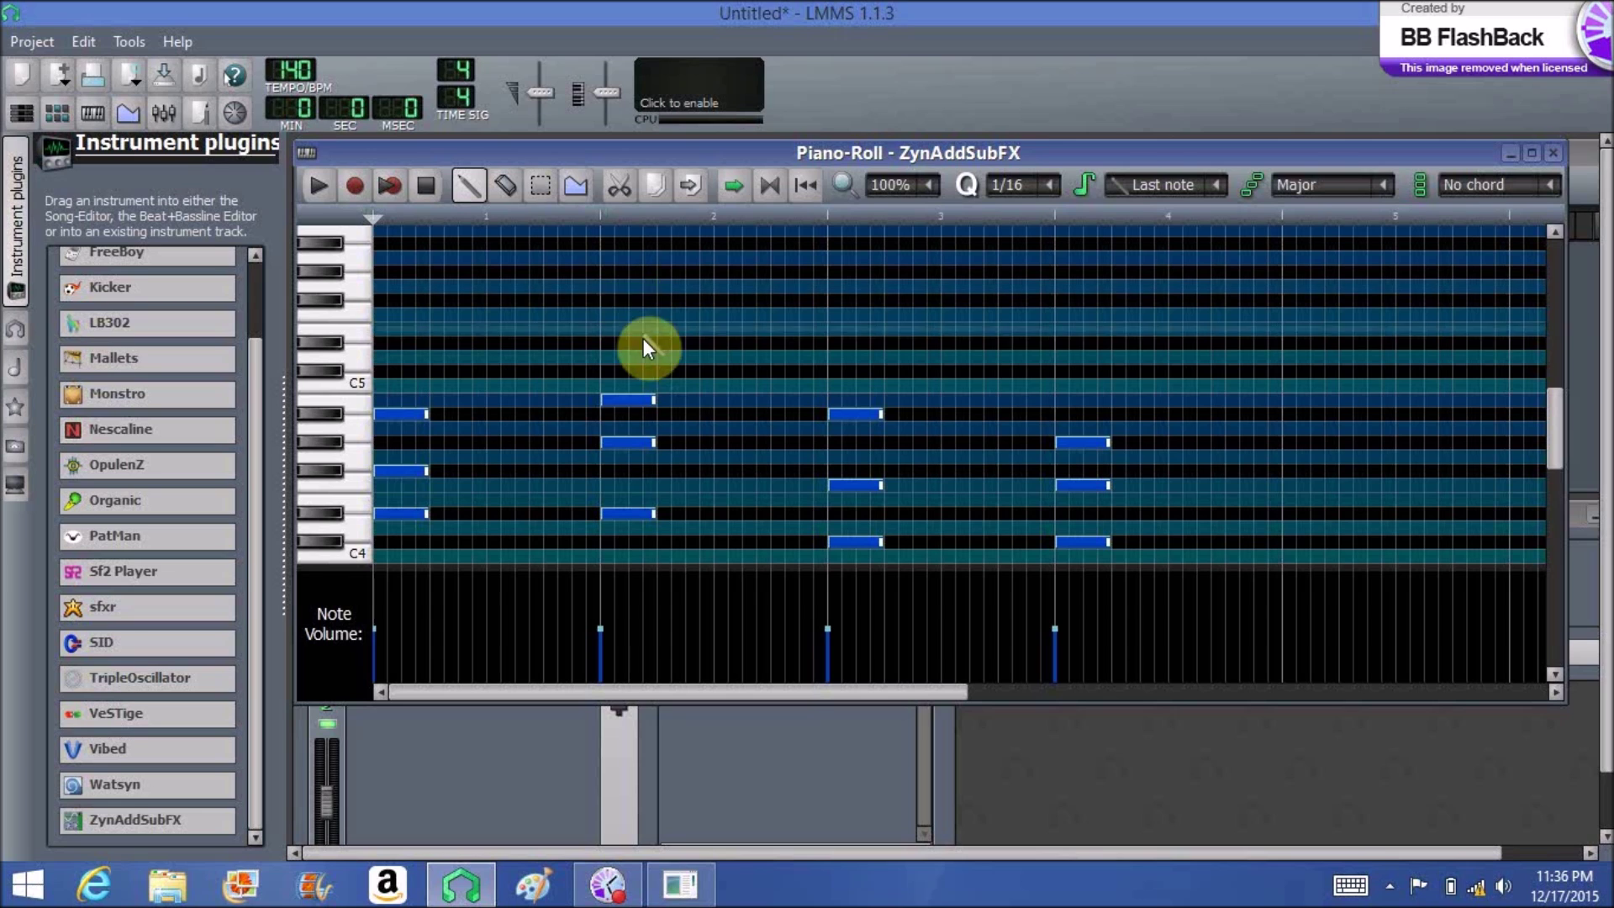
click(627, 399)
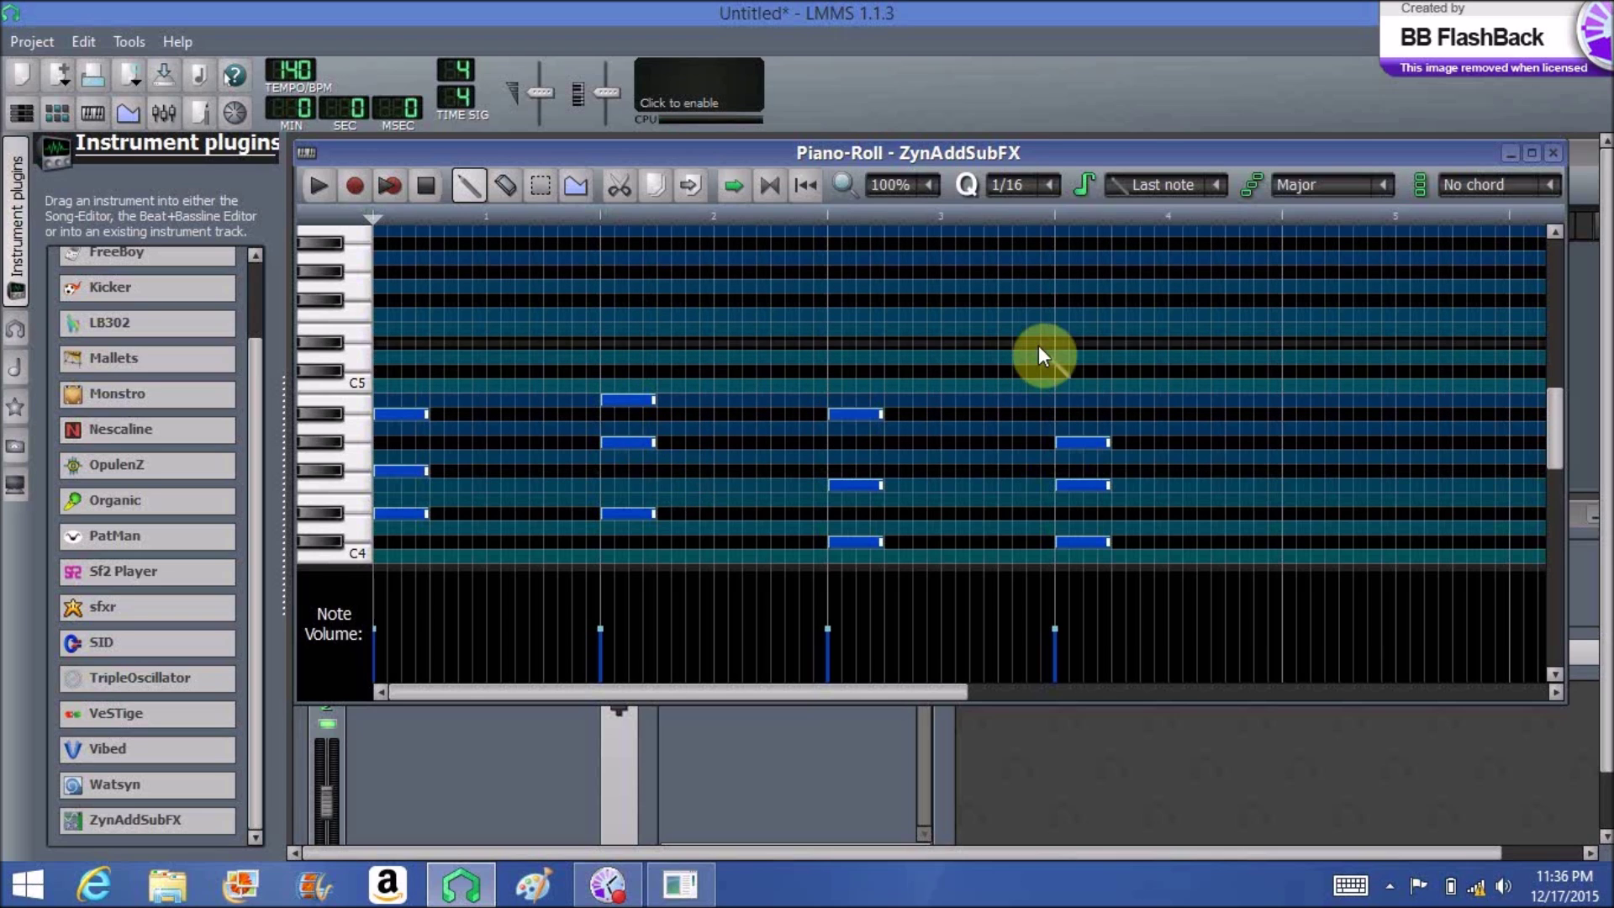
click(1553, 153)
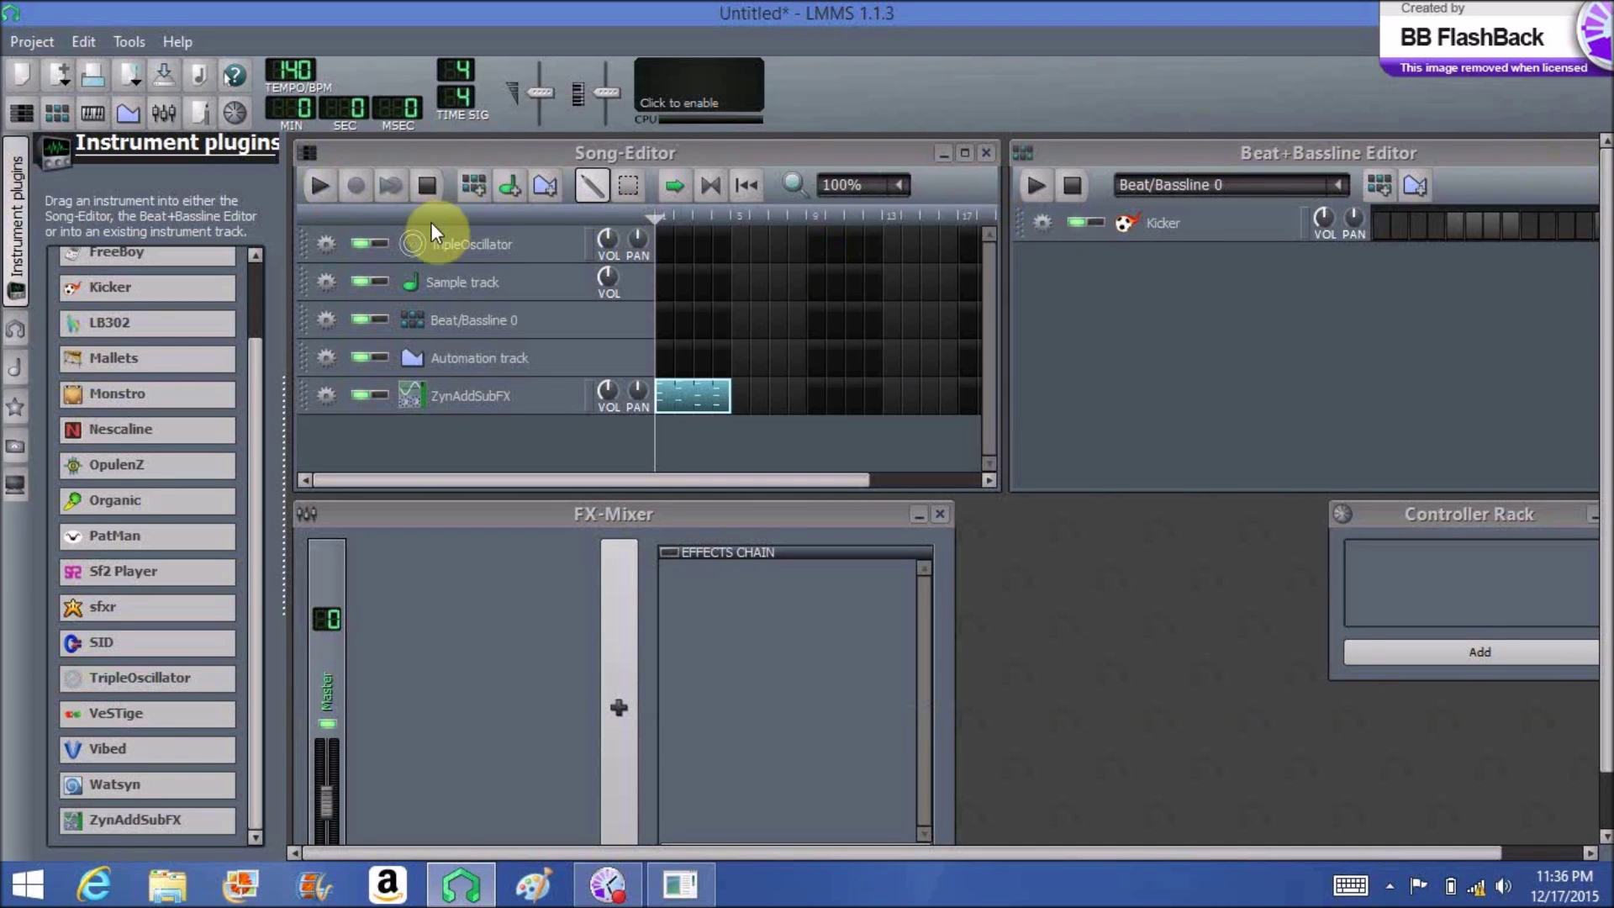
Add the Kick.ds sample from the drumsynth cr8000 folder to the song as a new track
click(13, 364)
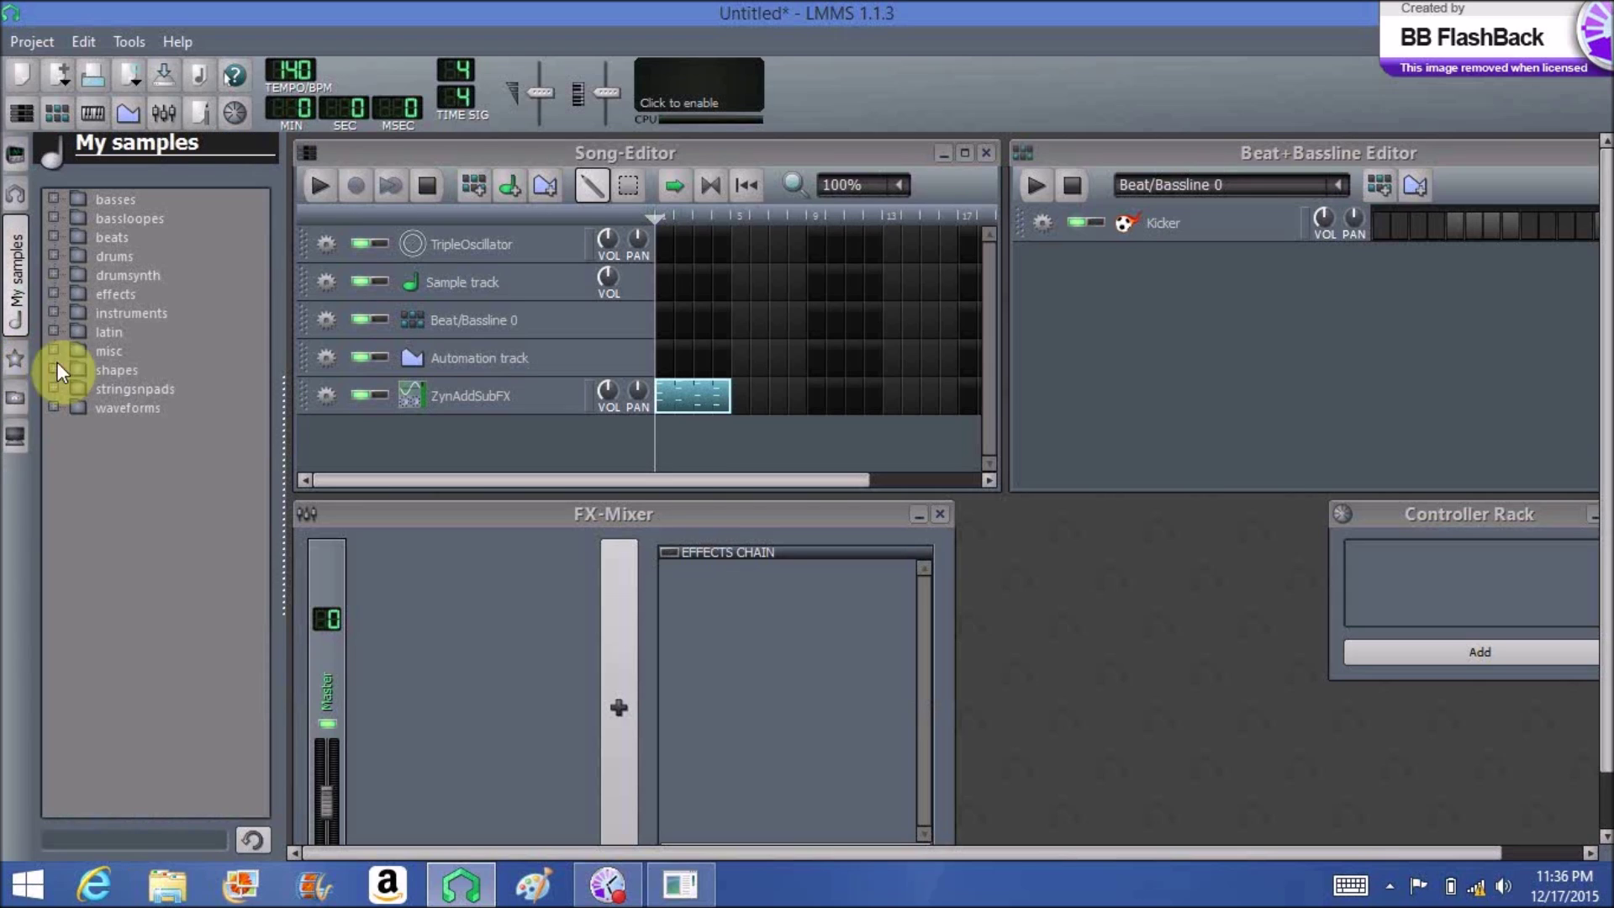
click(87, 273)
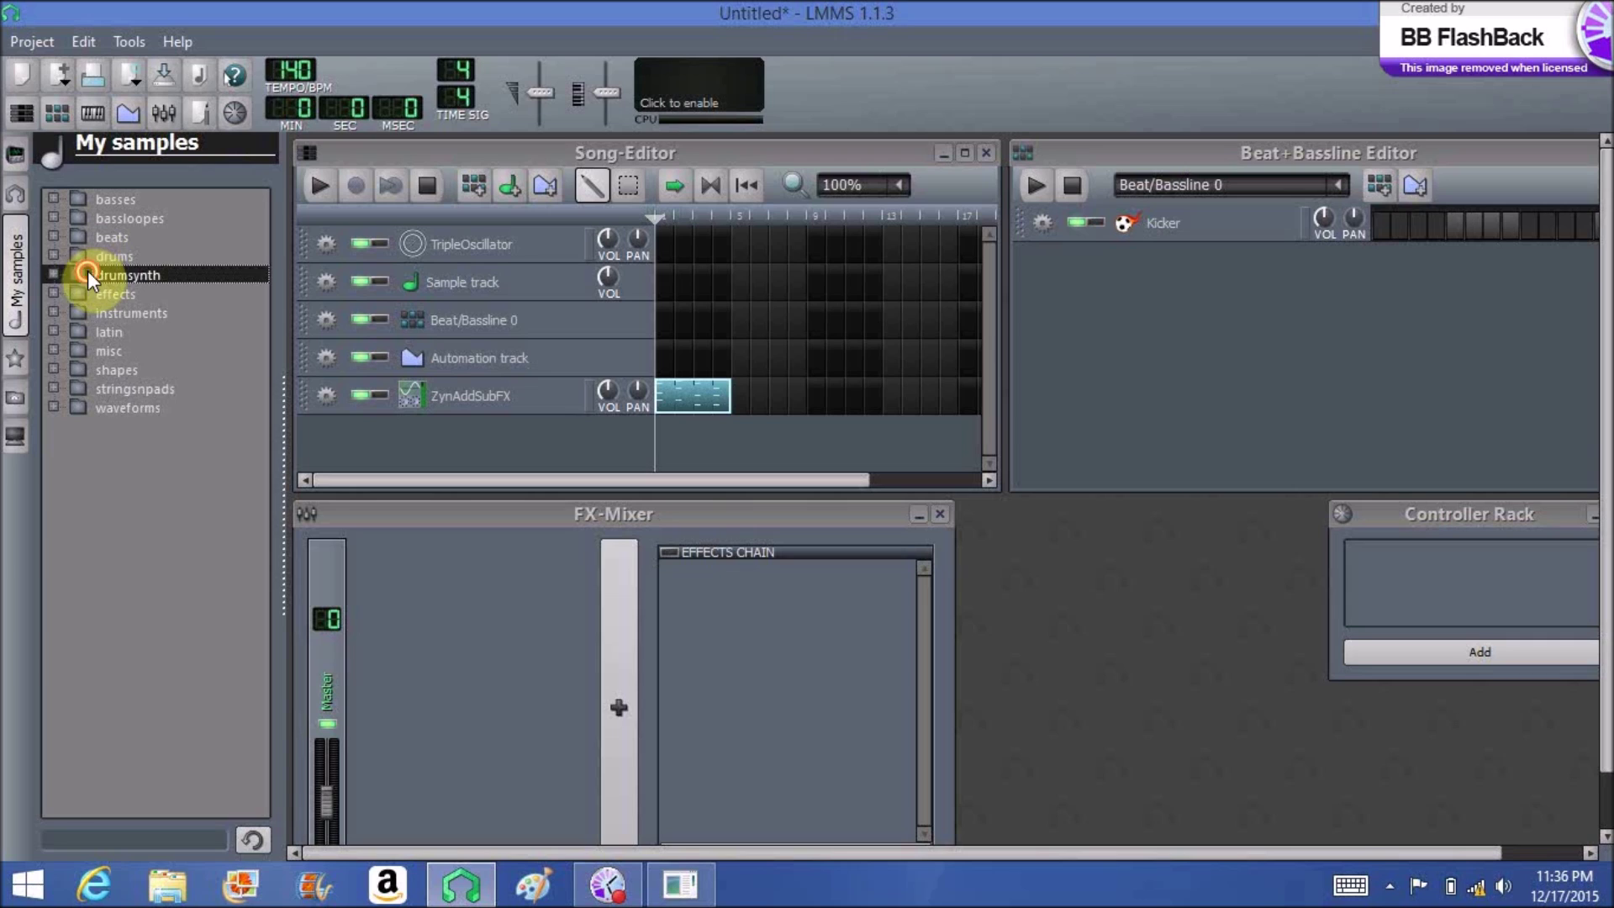
click(134, 350)
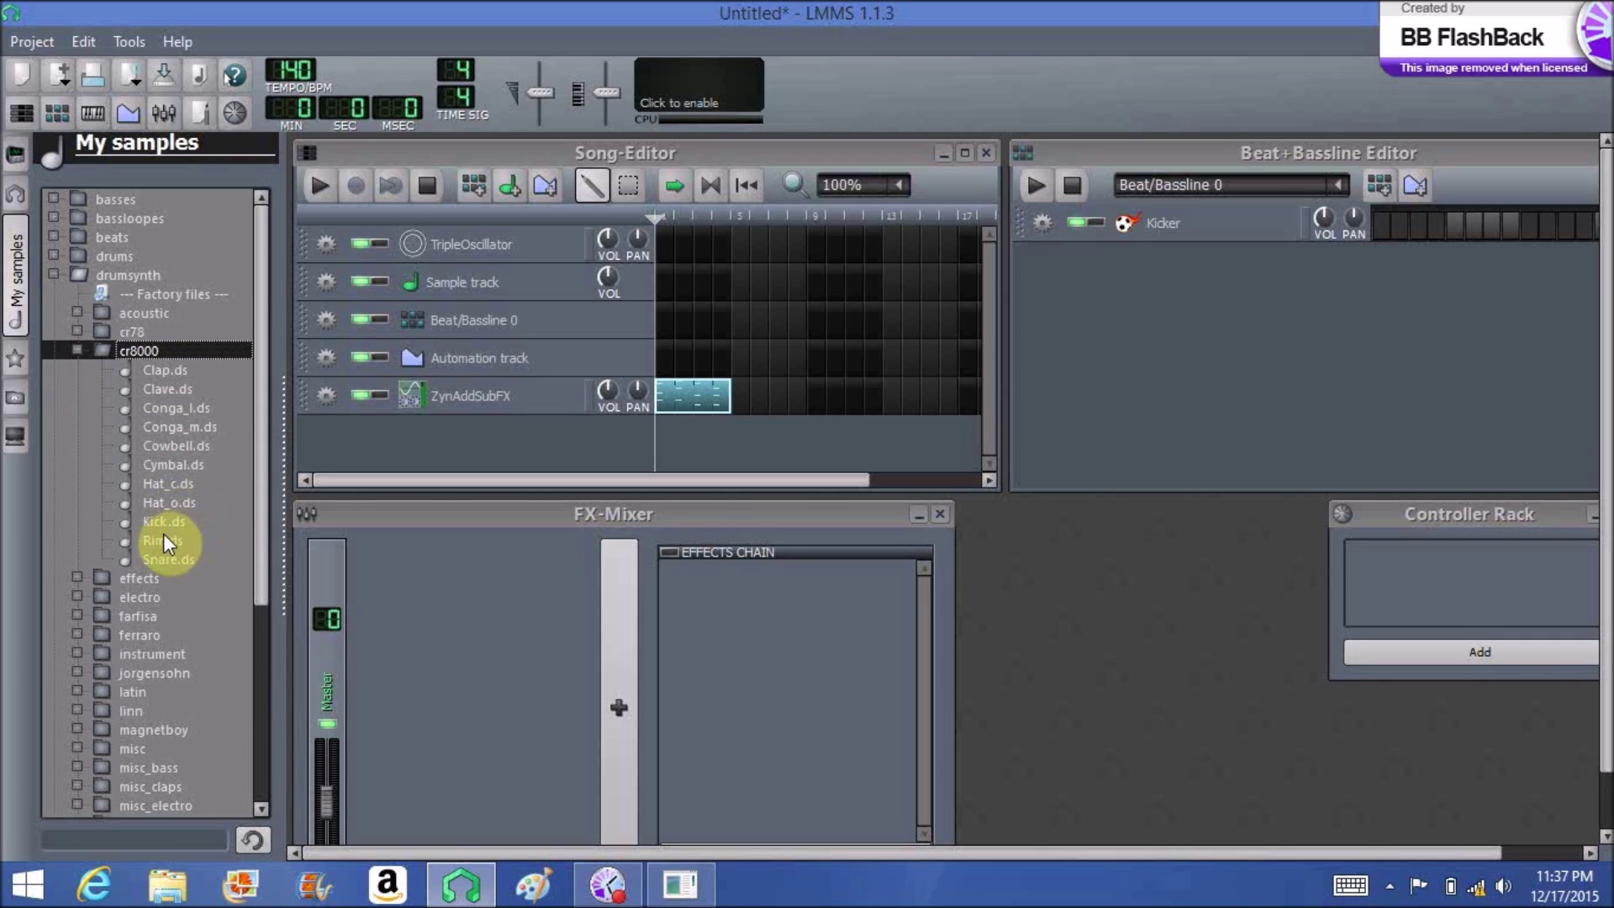
drag(158, 523, 330, 431)
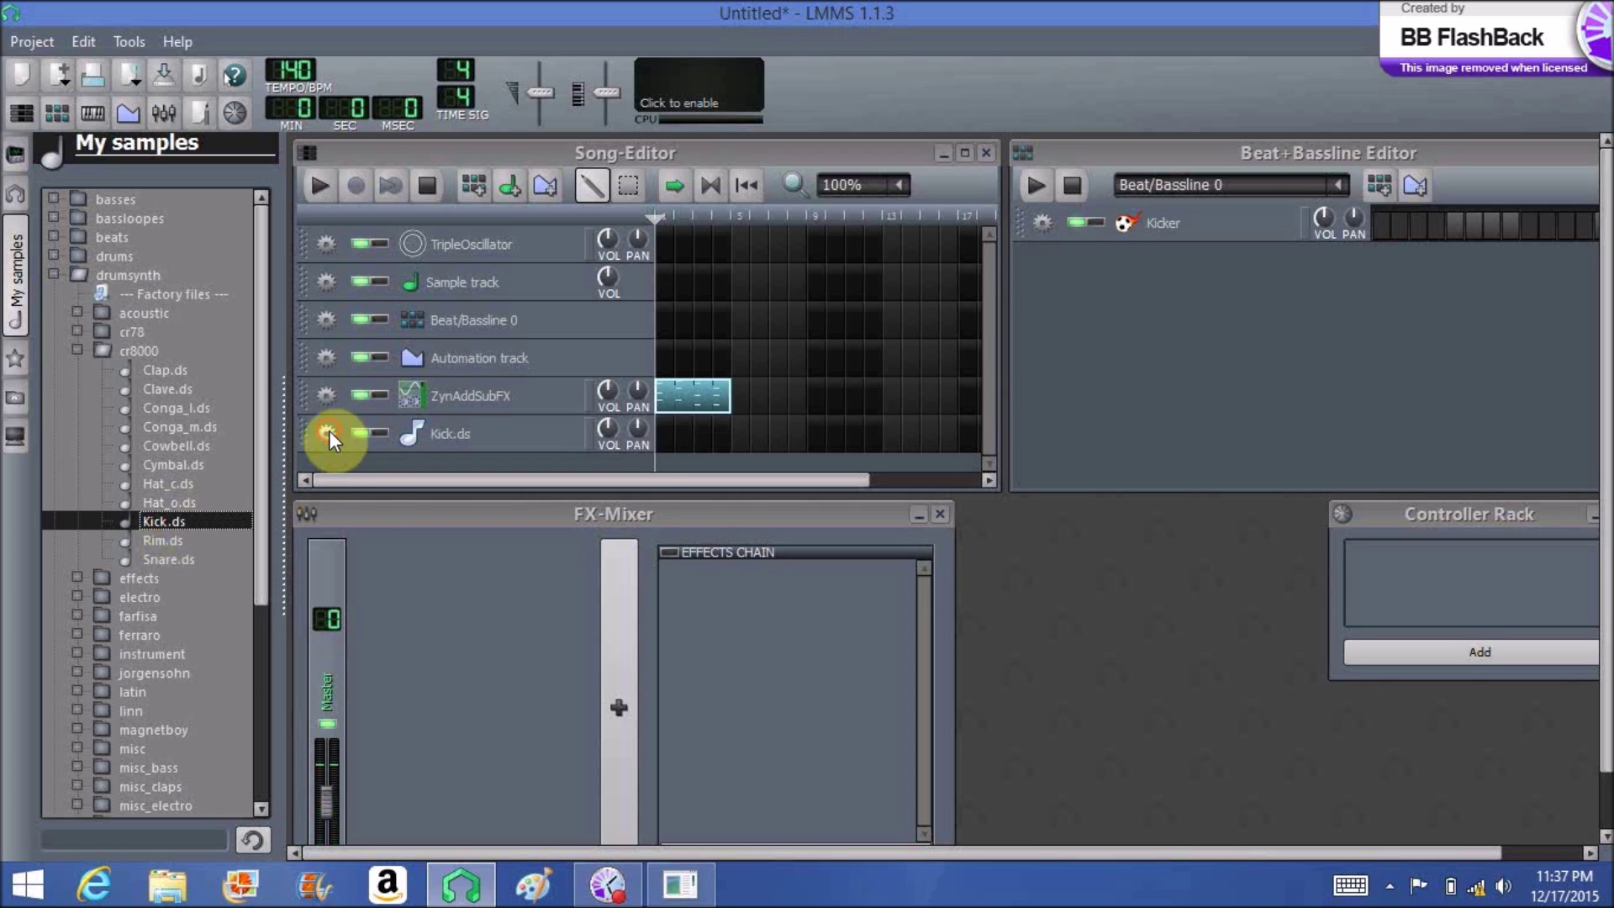
In the Kick.ds pattern, place A4 notes at the start of all four bars and six sixteenths into bars two and four
double_click(664, 433)
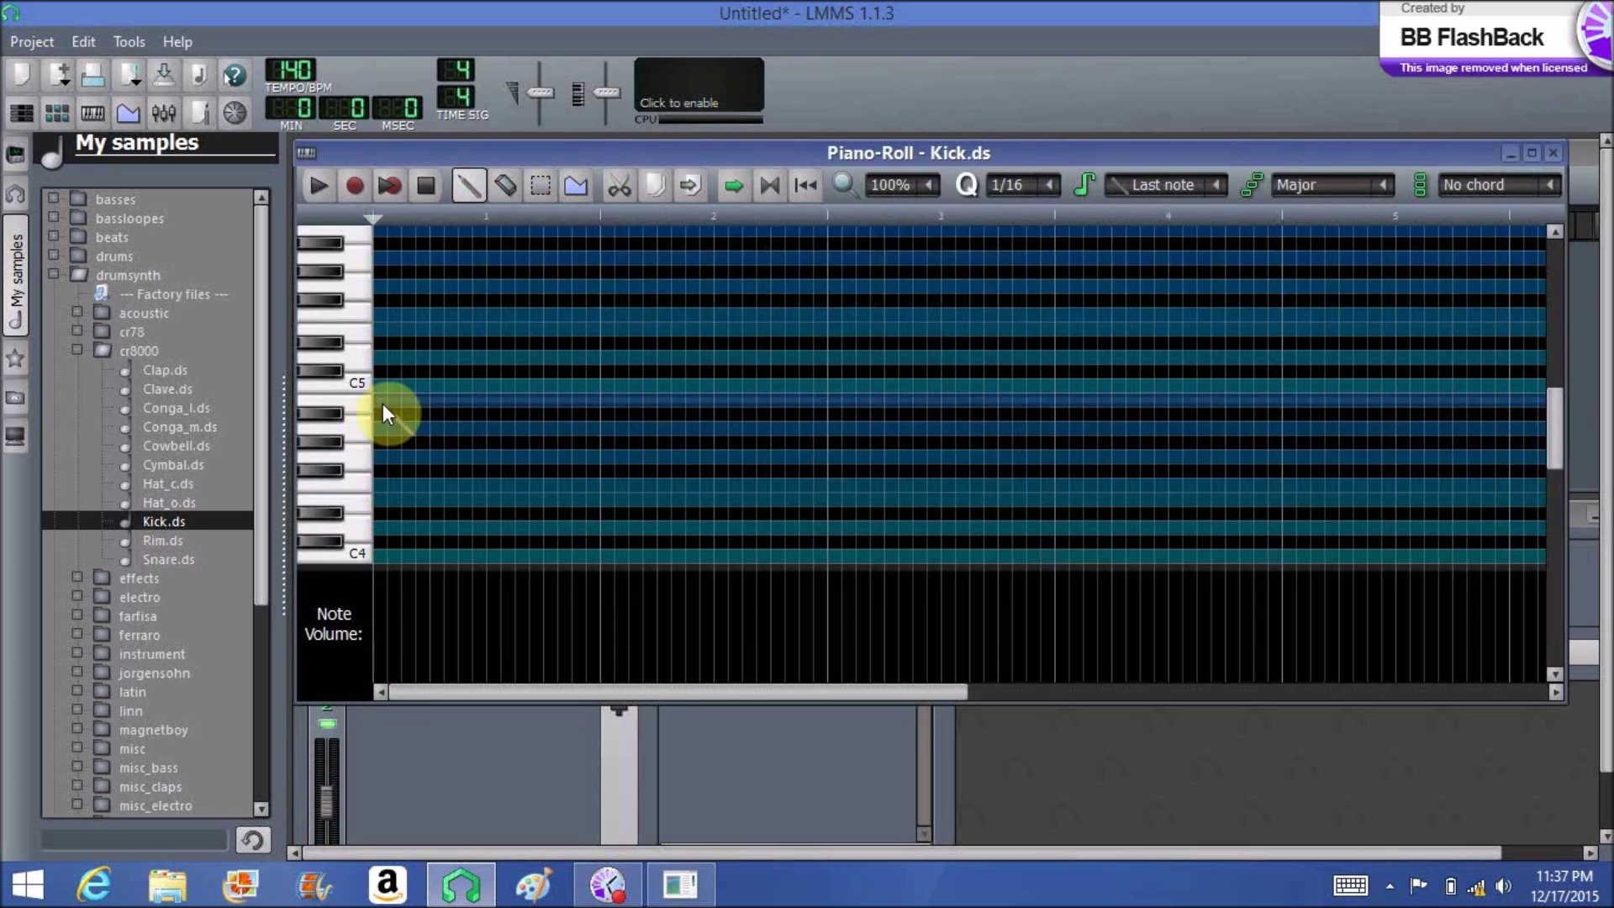
click(377, 428)
click(605, 428)
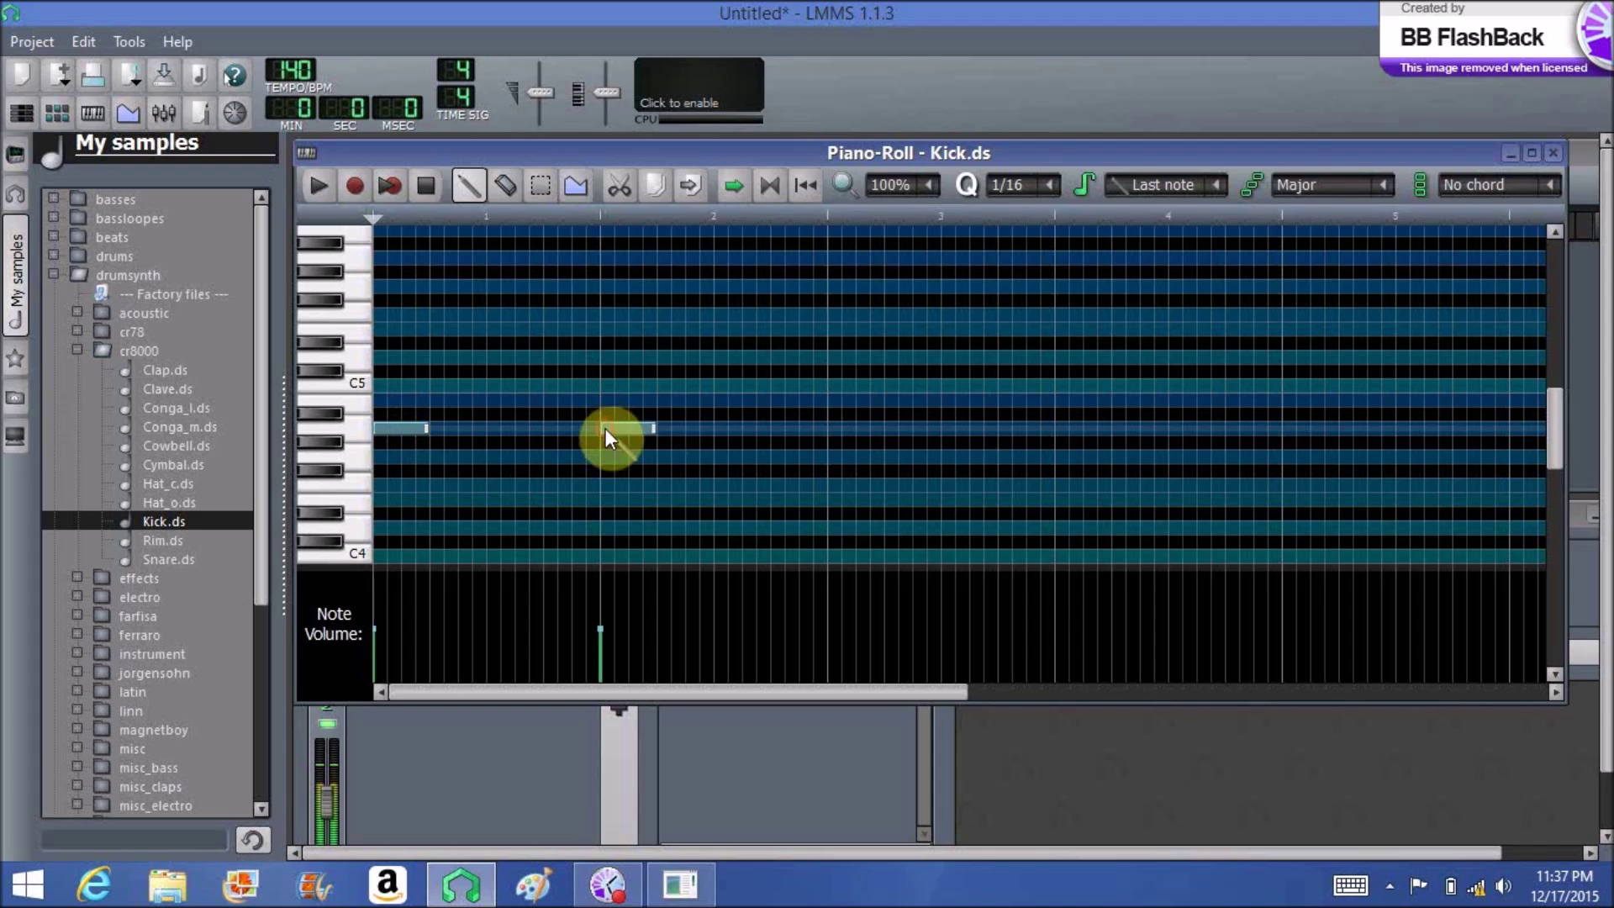
click(836, 428)
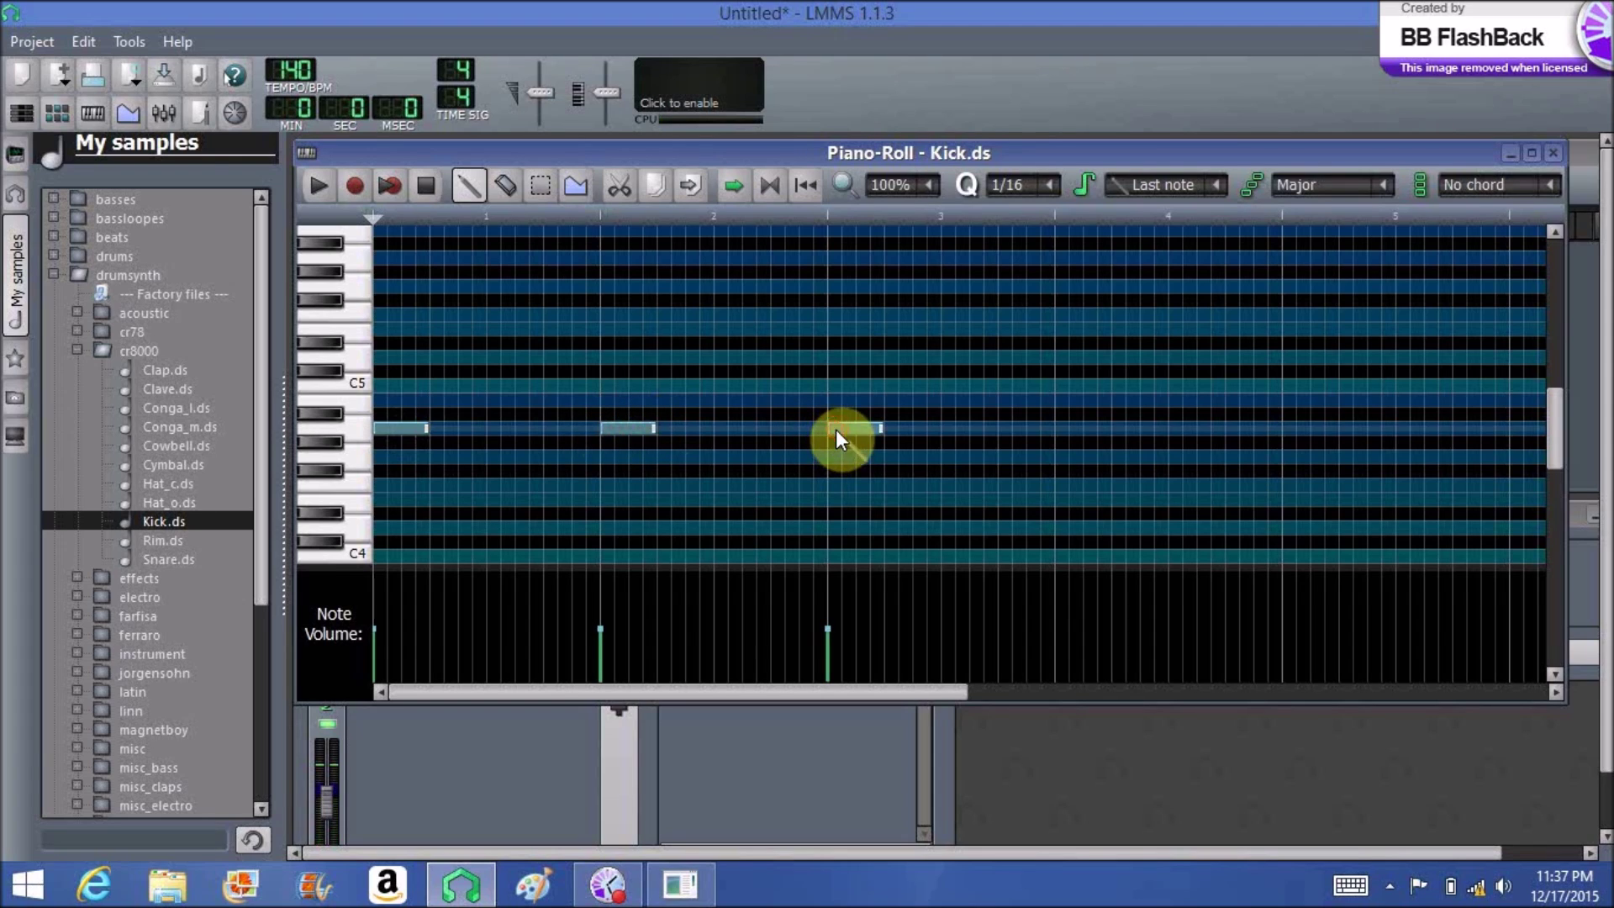
click(1056, 428)
click(689, 430)
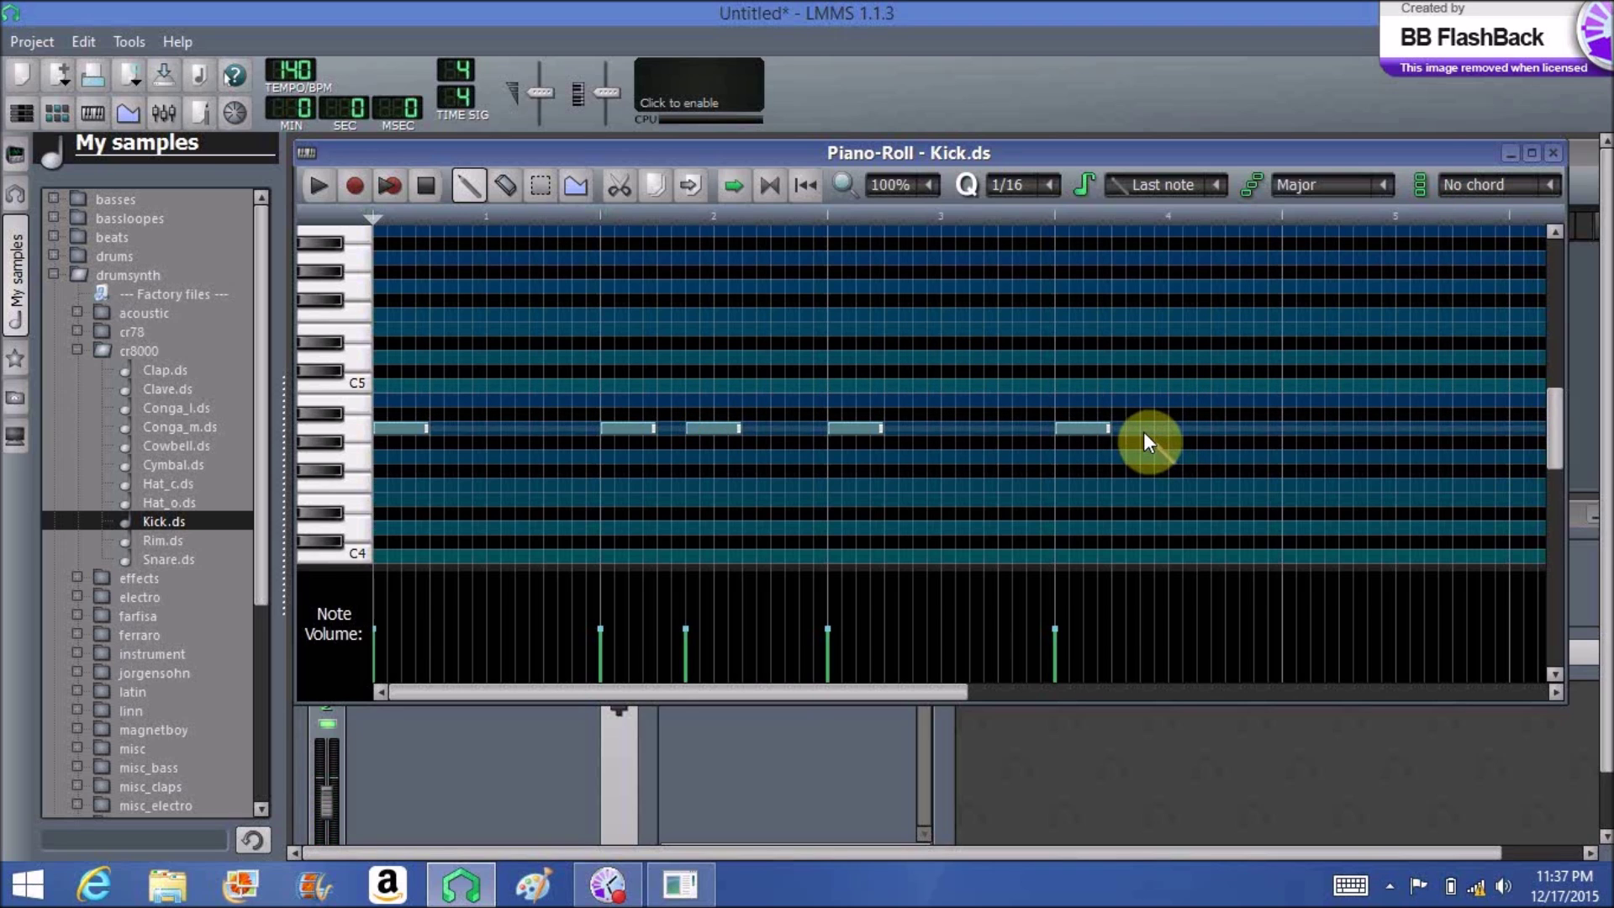
click(1143, 431)
click(1555, 153)
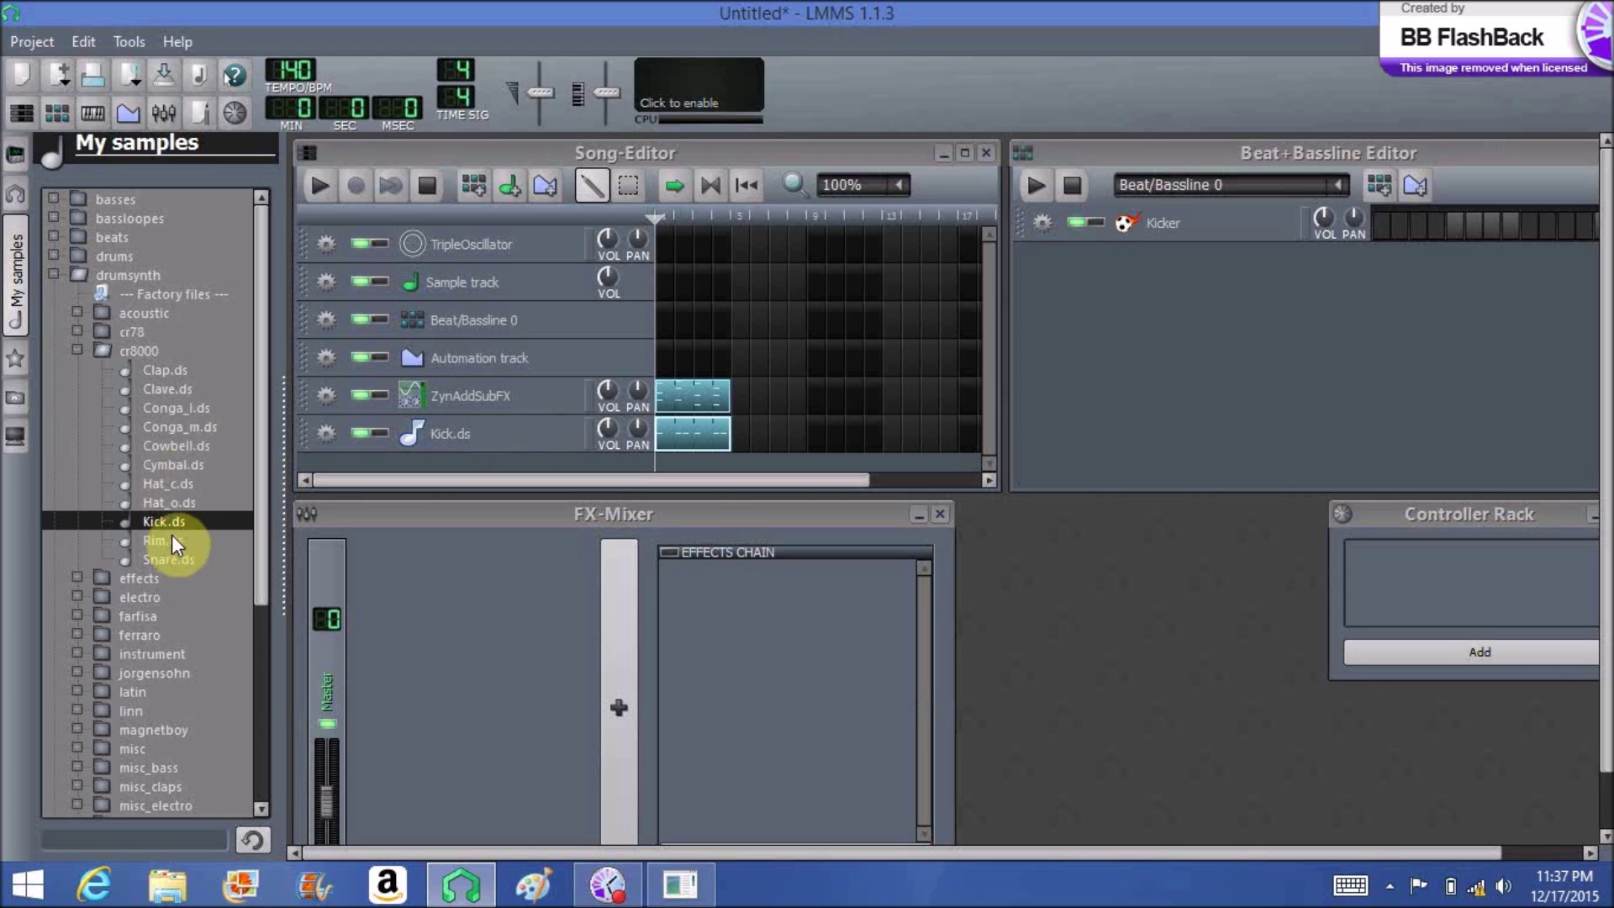
Add the Snare.ds sample from the cr8000 folder to the song as a new track
click(165, 558)
drag(163, 556, 321, 461)
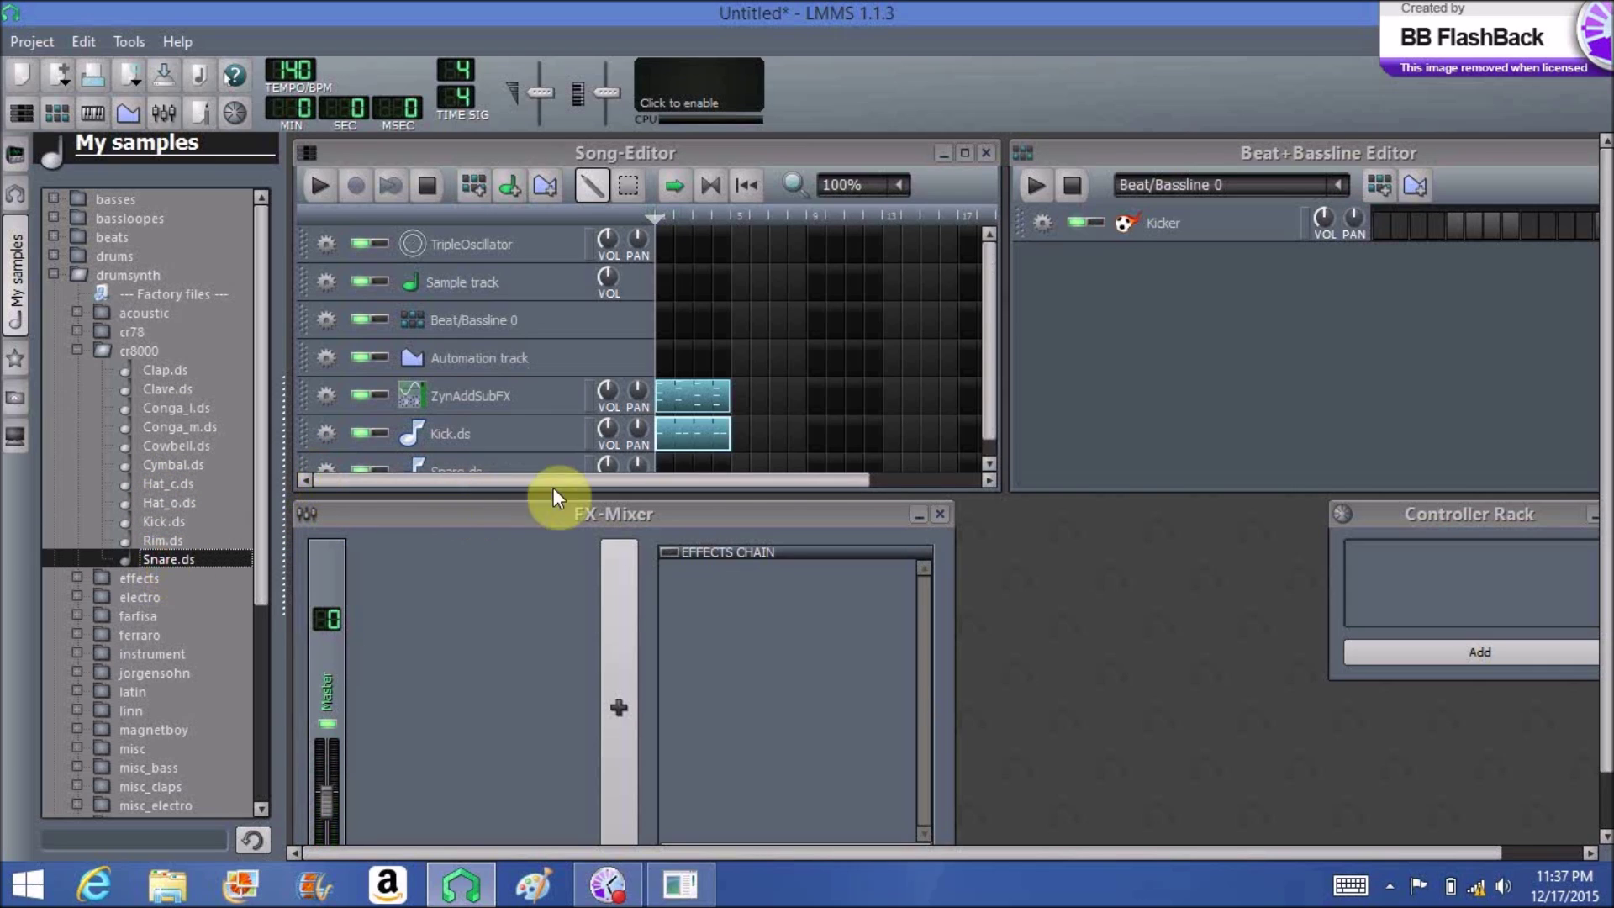
In the Snare.ds pattern, place quarter-length A4 notes on the third beat of all four bars and close the piano roll
drag(988, 415, 990, 454)
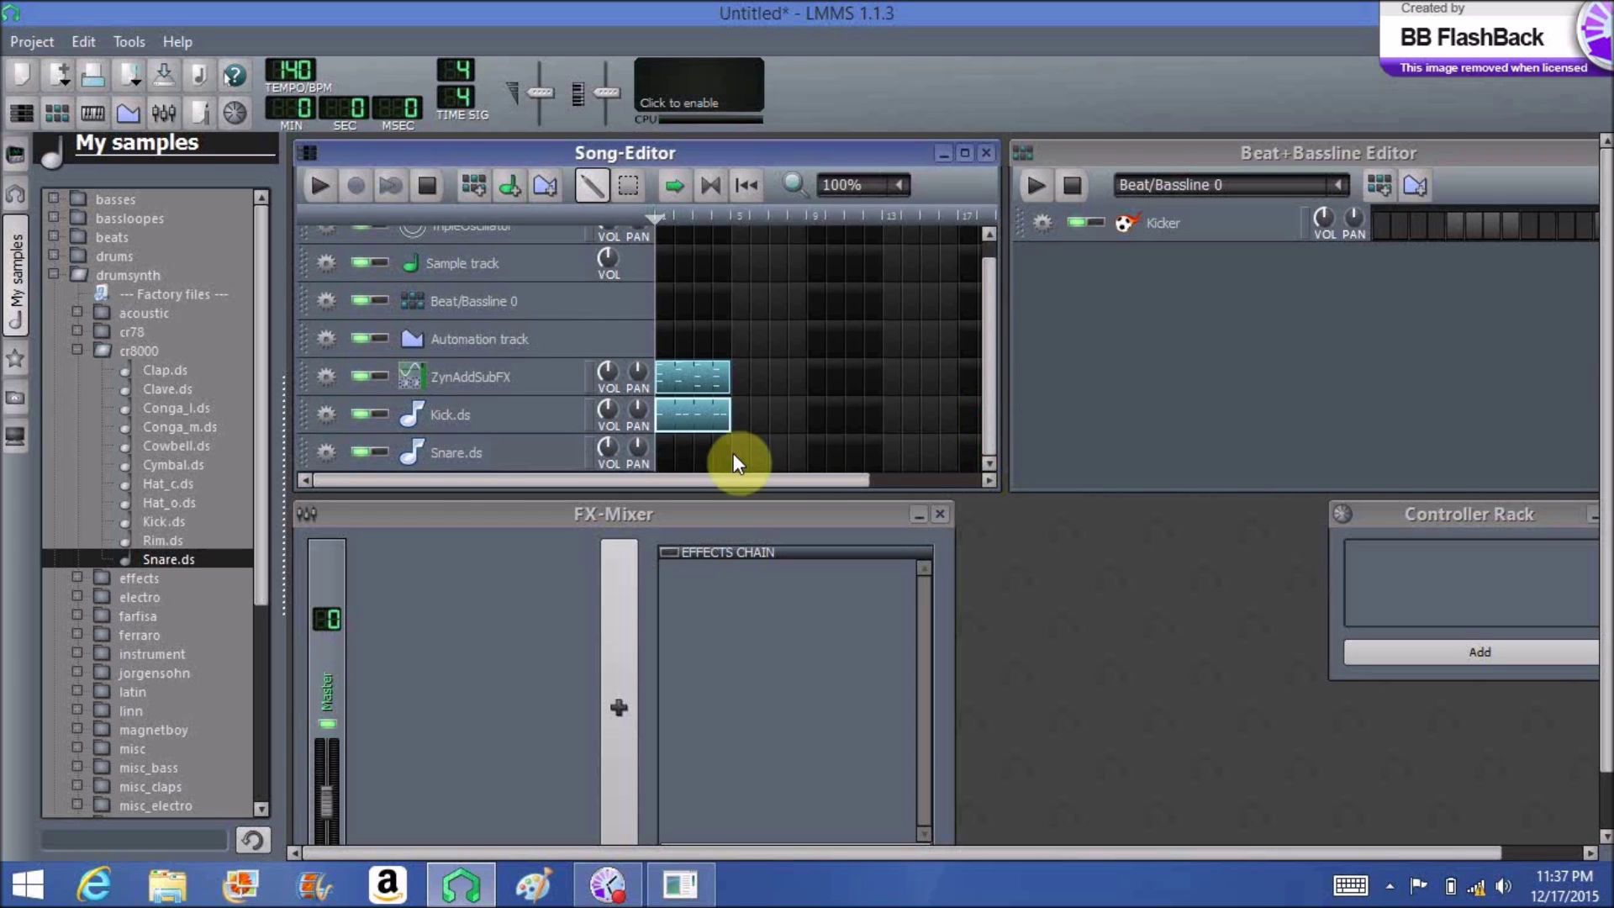
double_click(664, 454)
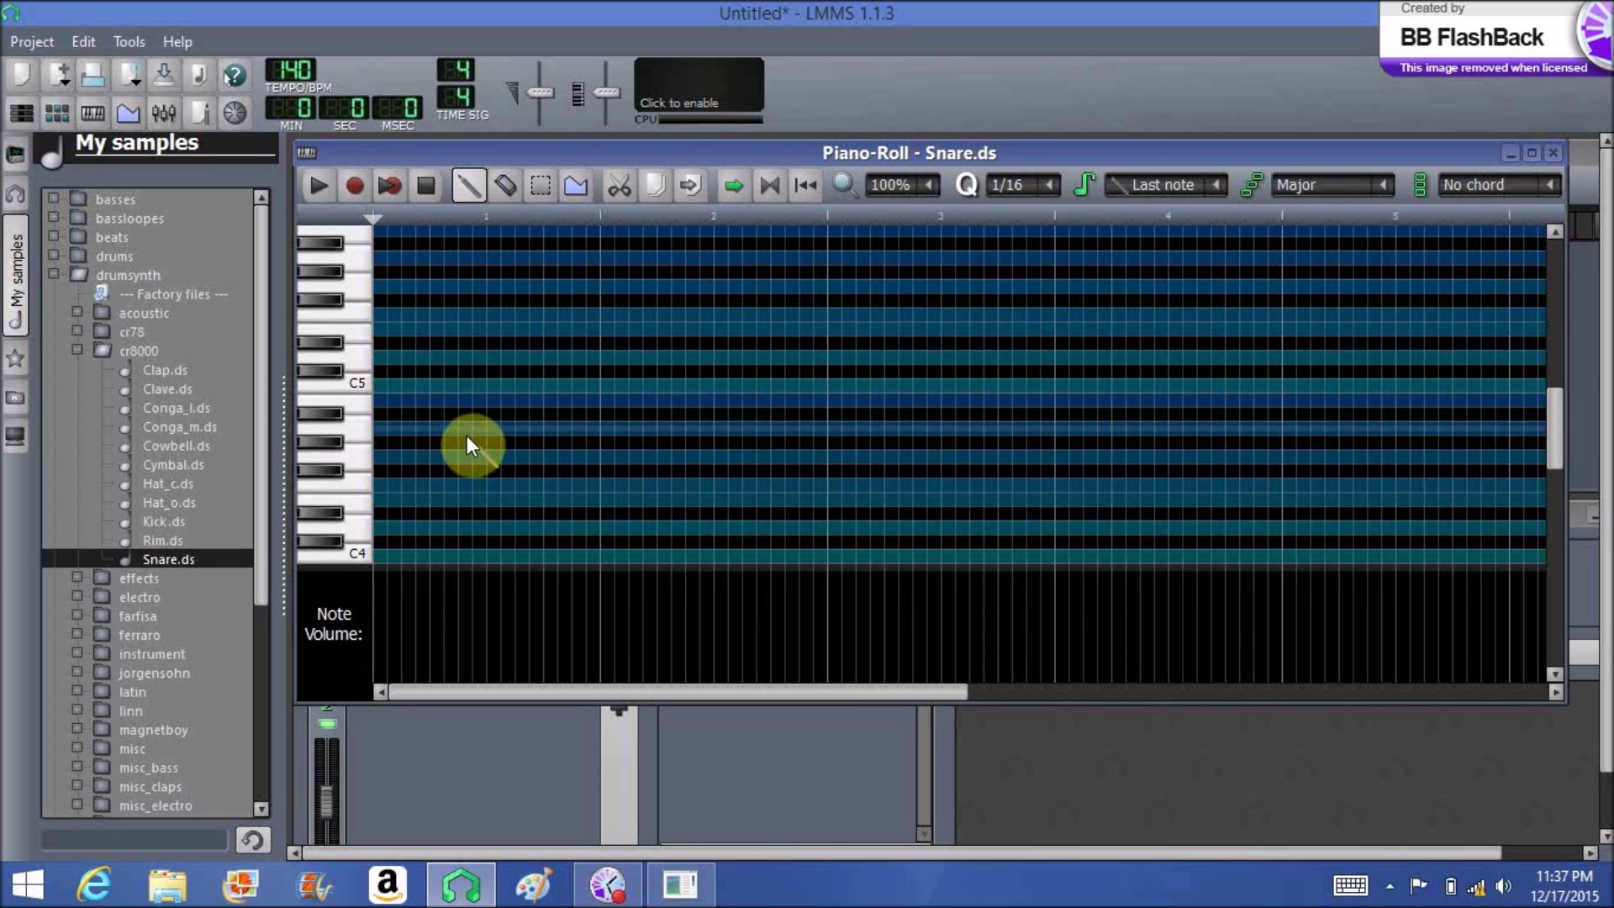
click(491, 428)
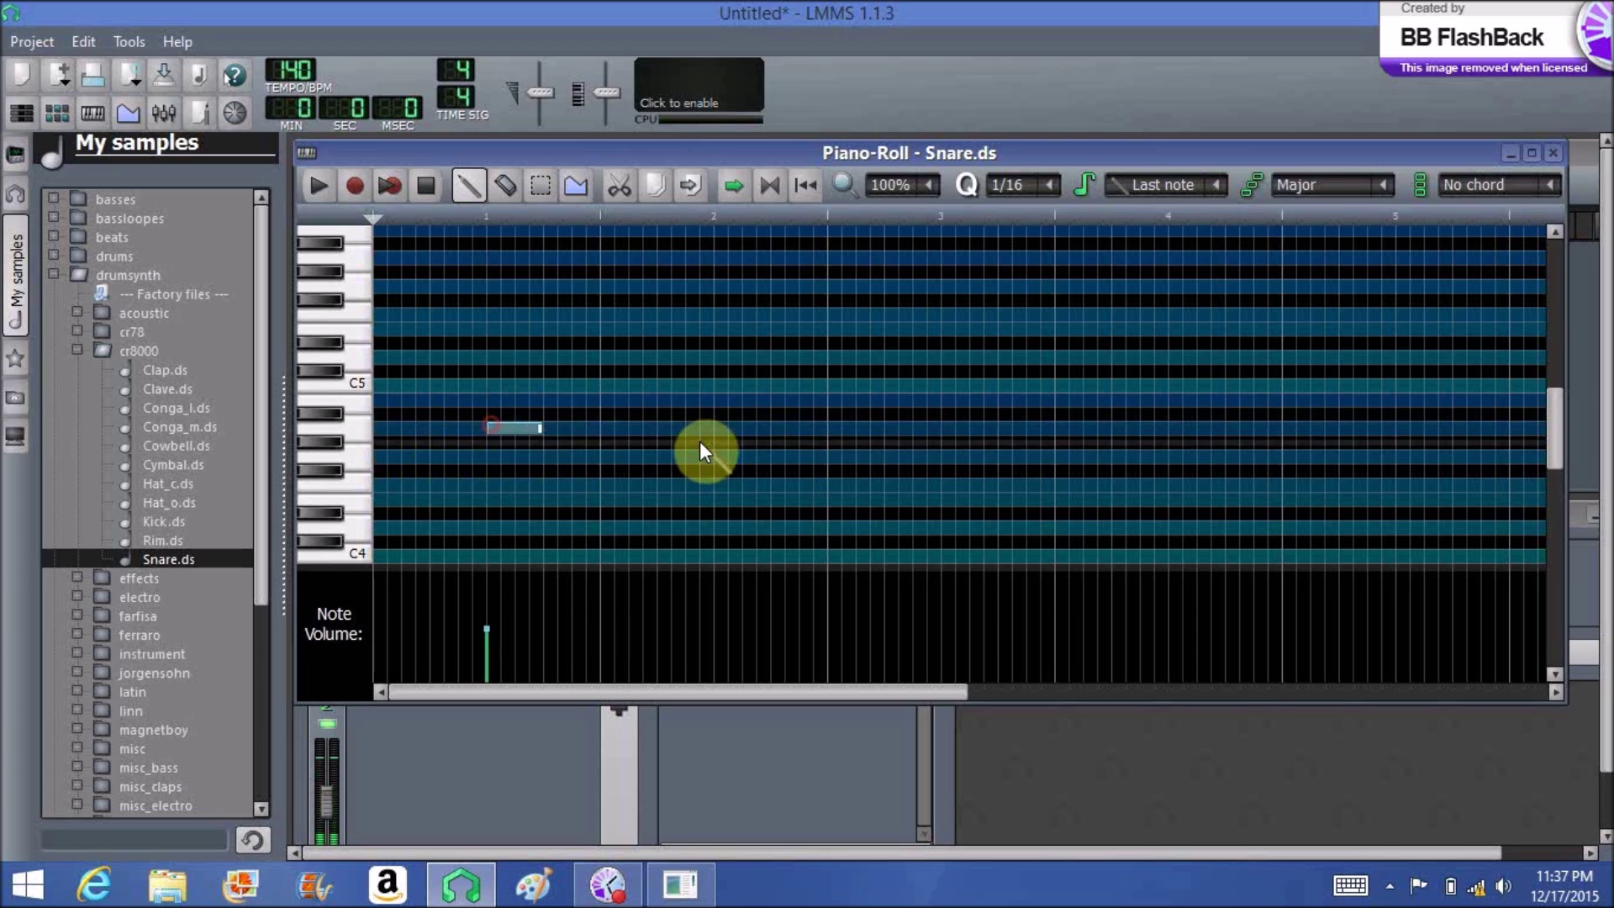
click(721, 428)
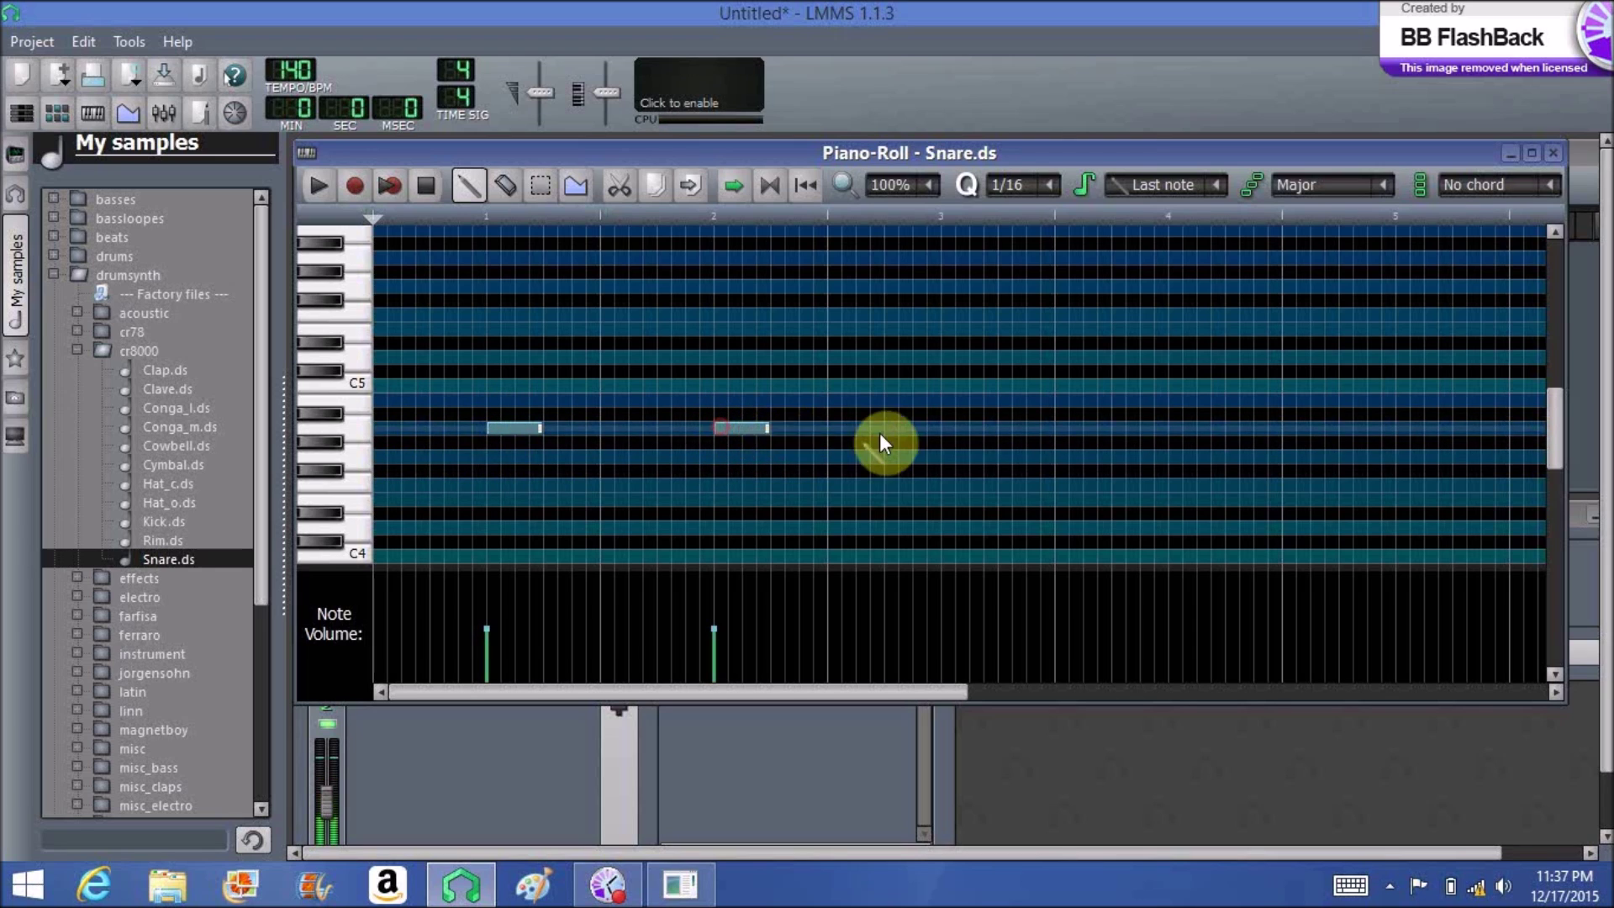
click(947, 428)
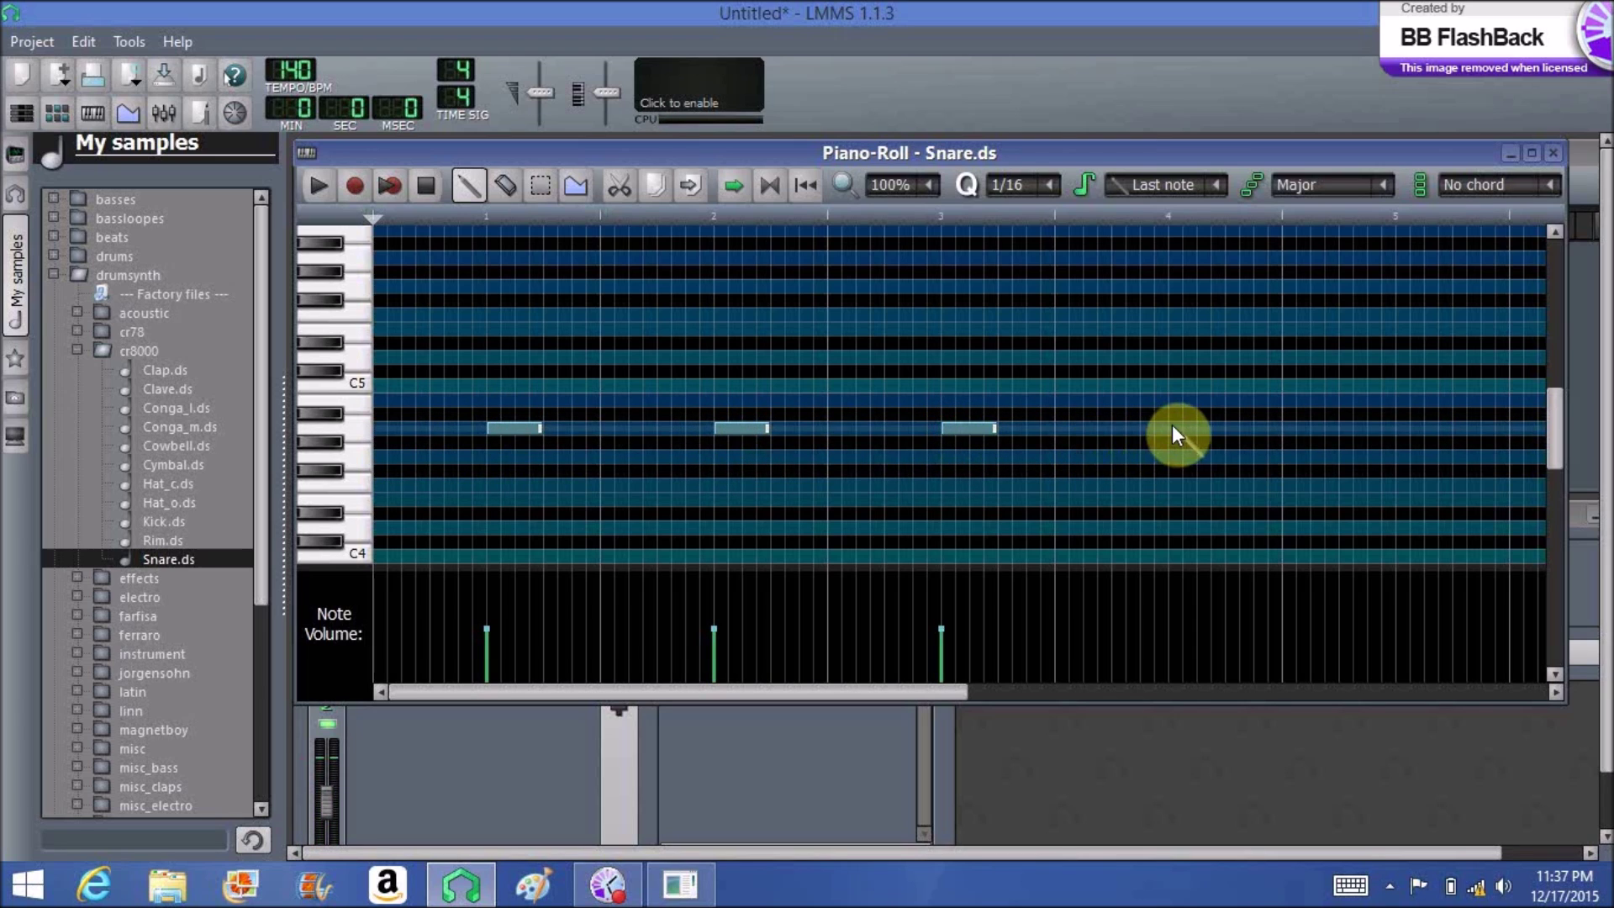
click(1552, 152)
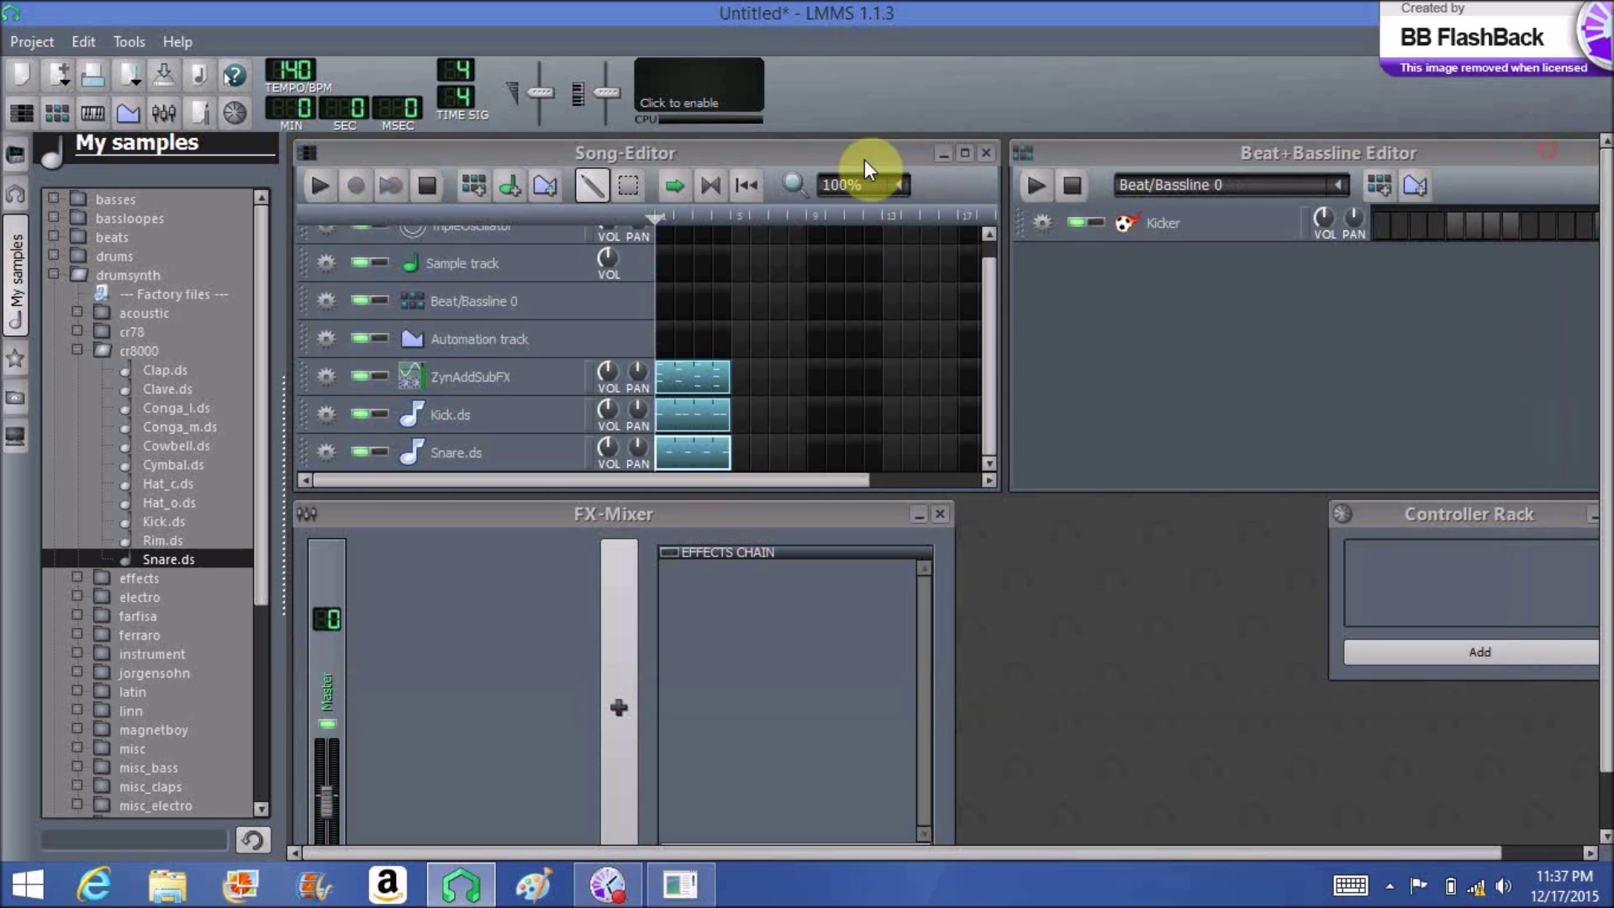
Play the song, enable the loop points around the four-bar section, and stop playback after listening
click(319, 188)
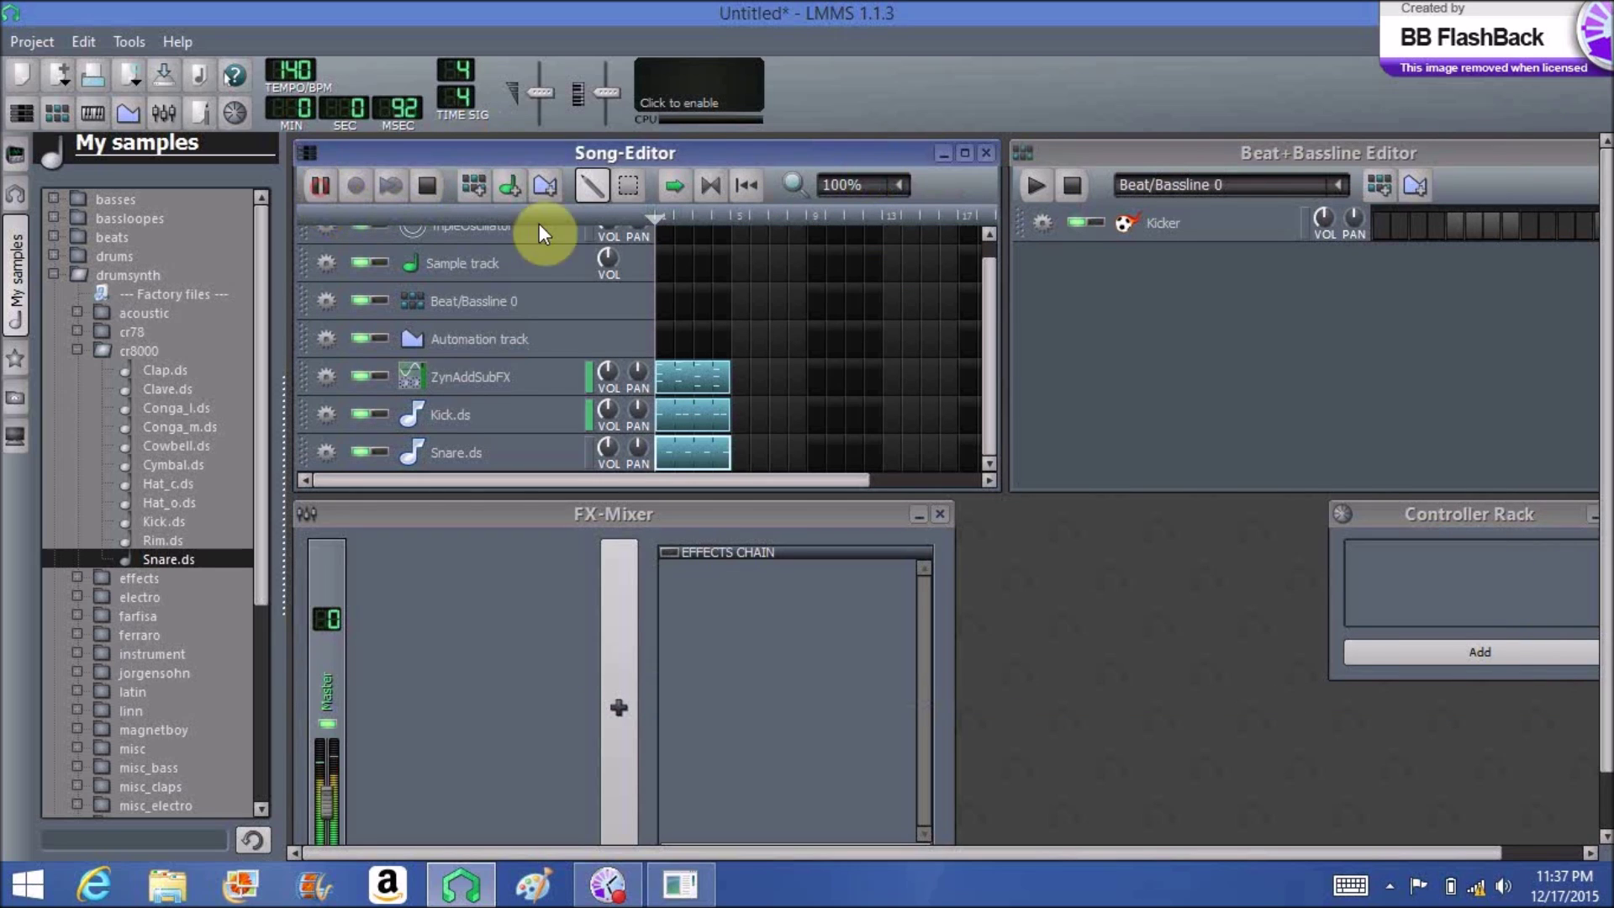
click(709, 189)
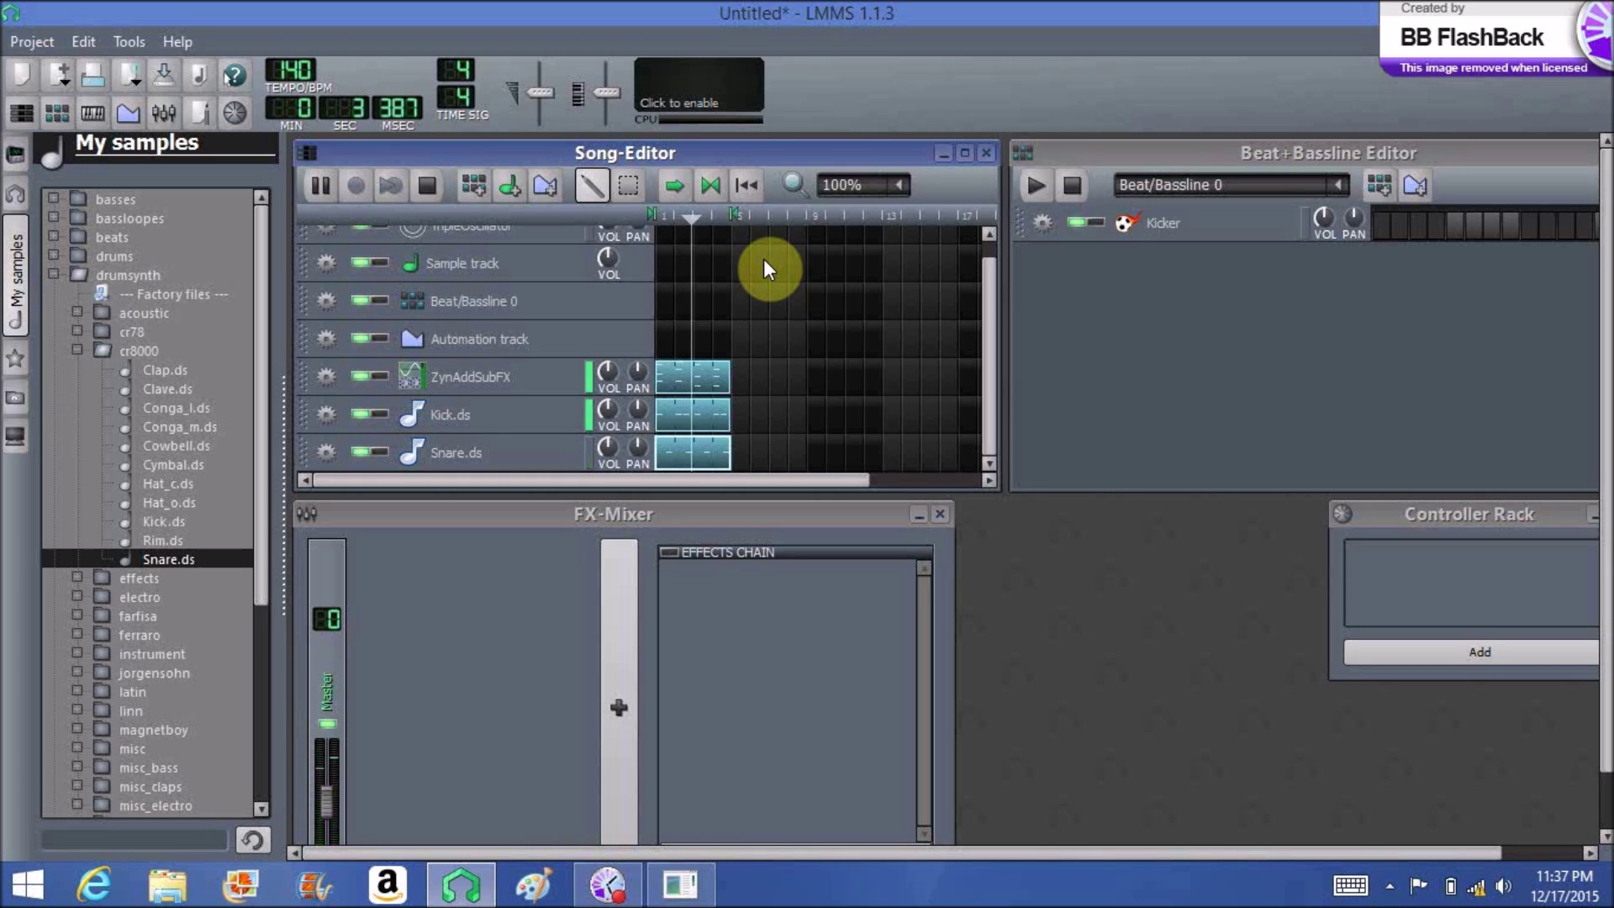
click(424, 189)
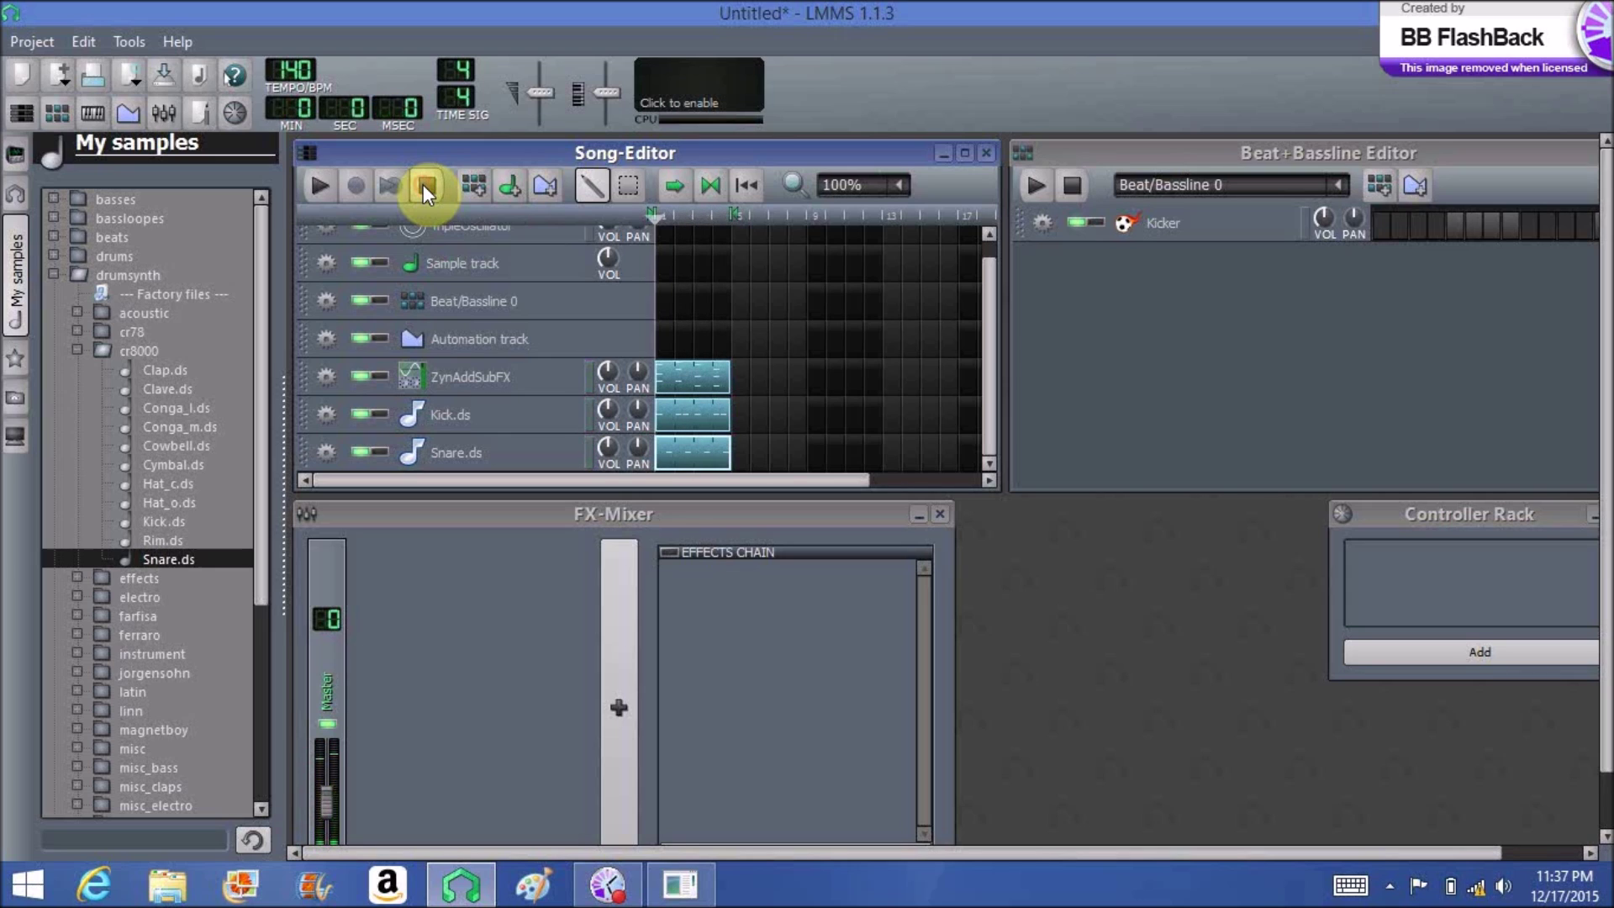